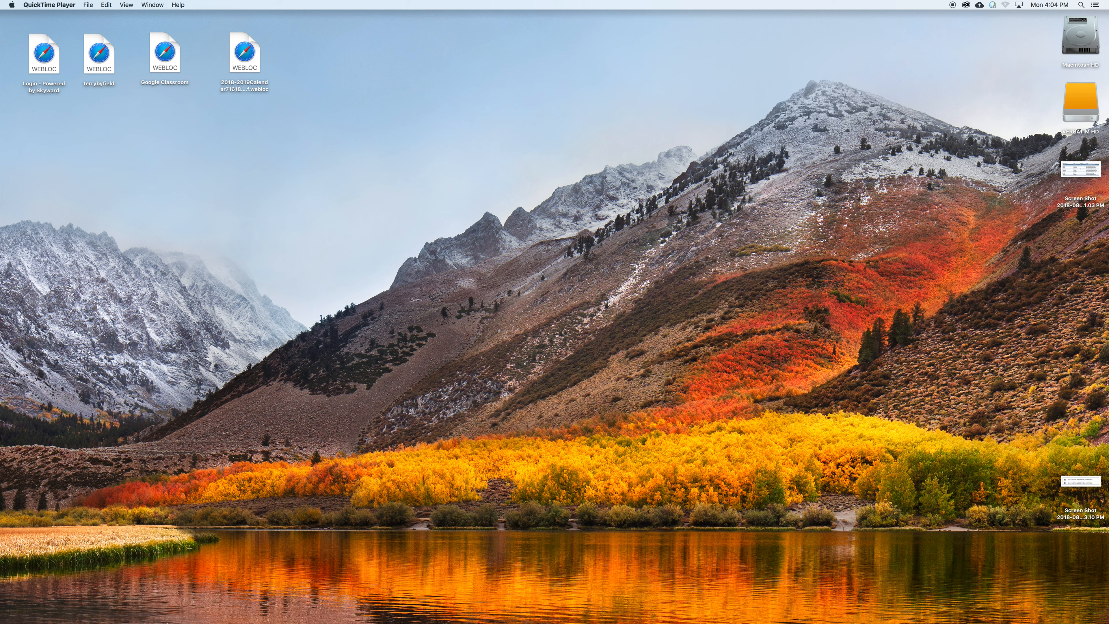
- Browse the installed applications and launch Adobe Illustrator CC 2018
{"action": "mouse_move", "coordinate": [226, 615]}
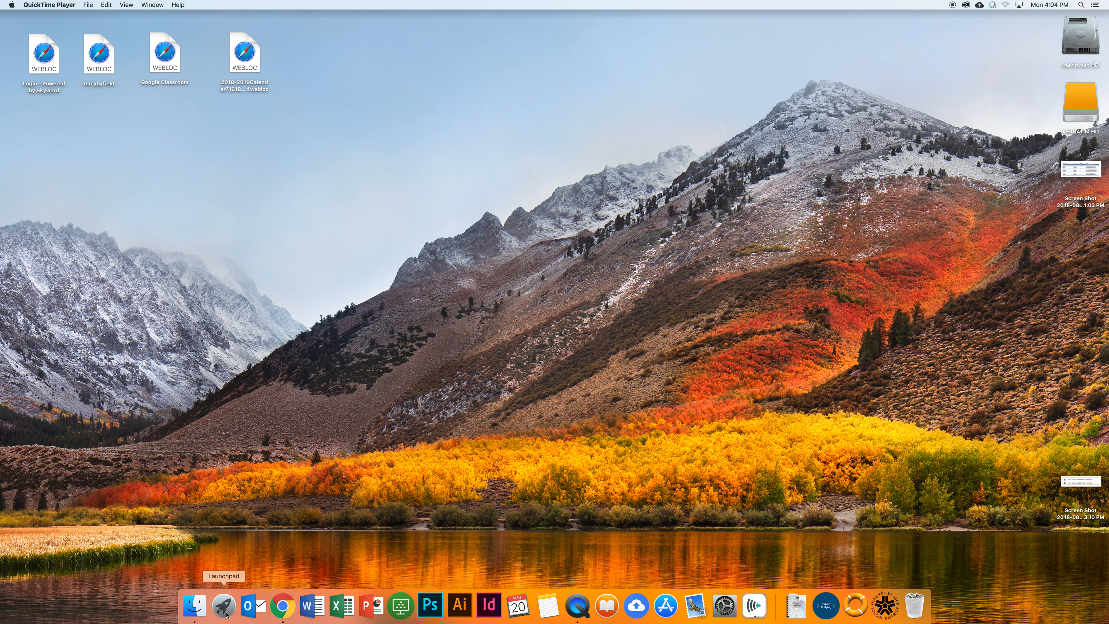
{"action": "left_click", "coordinate": [225, 611]}
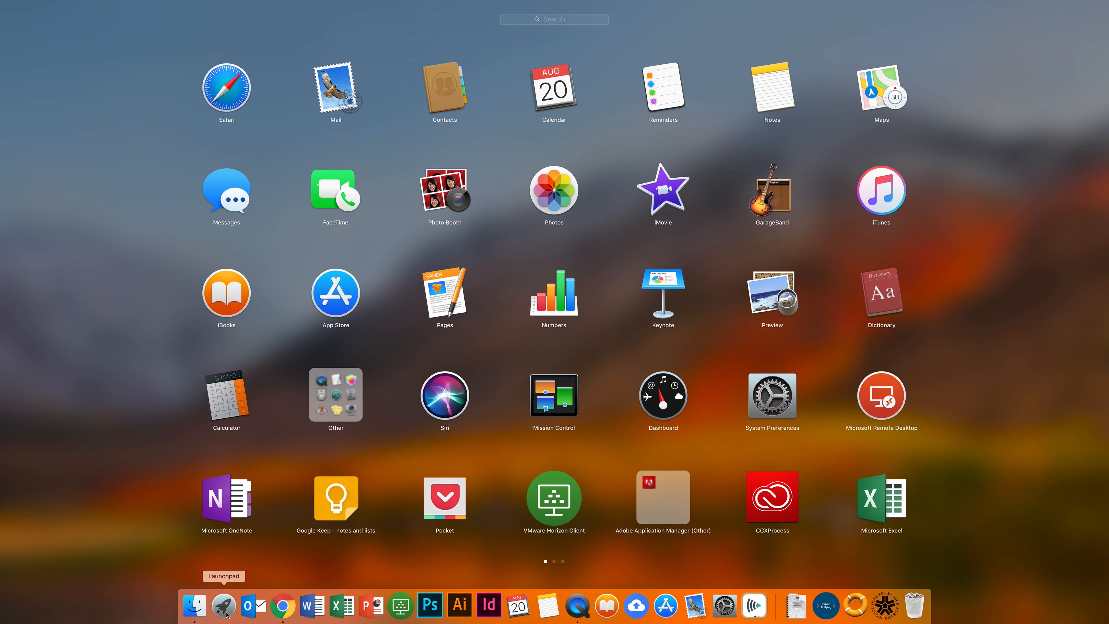
{"action": "scroll", "coordinate": [515, 467], "scroll_direction": "right", "scroll_amount": 3}
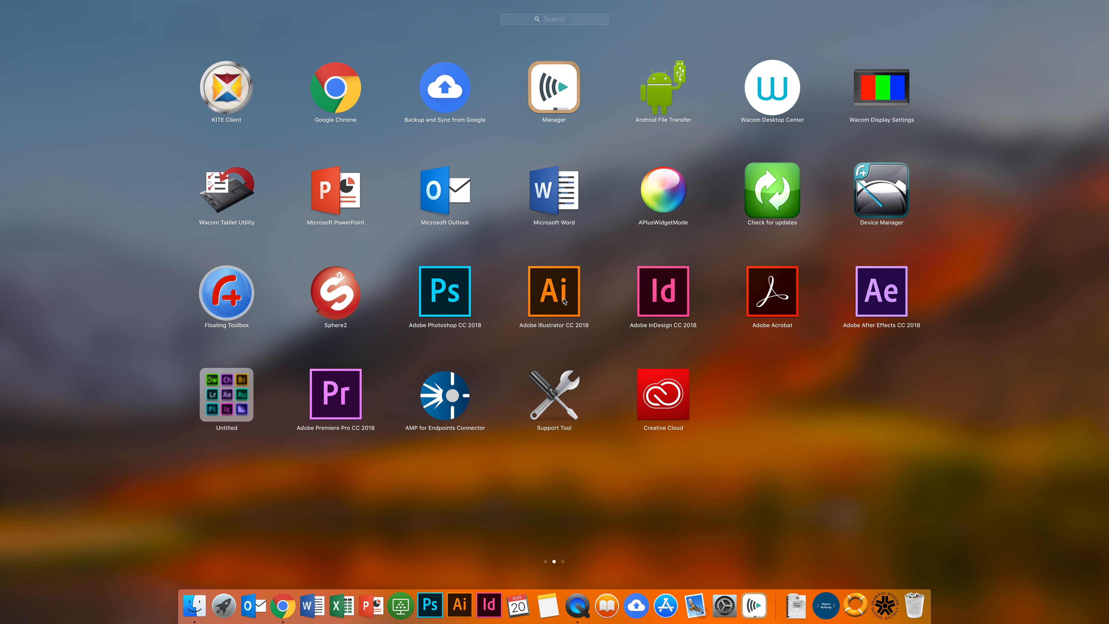
{"action": "left_click_drag", "start_coordinate": [563, 301], "coordinate": [549, 403]}
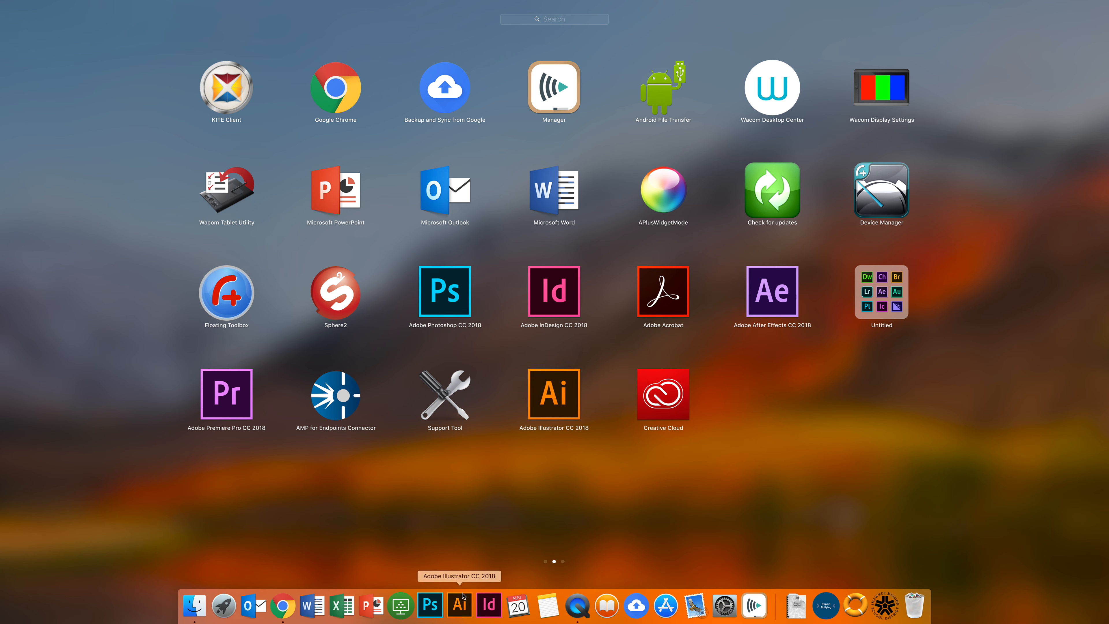
{"action": "left_click", "coordinate": [462, 609]}
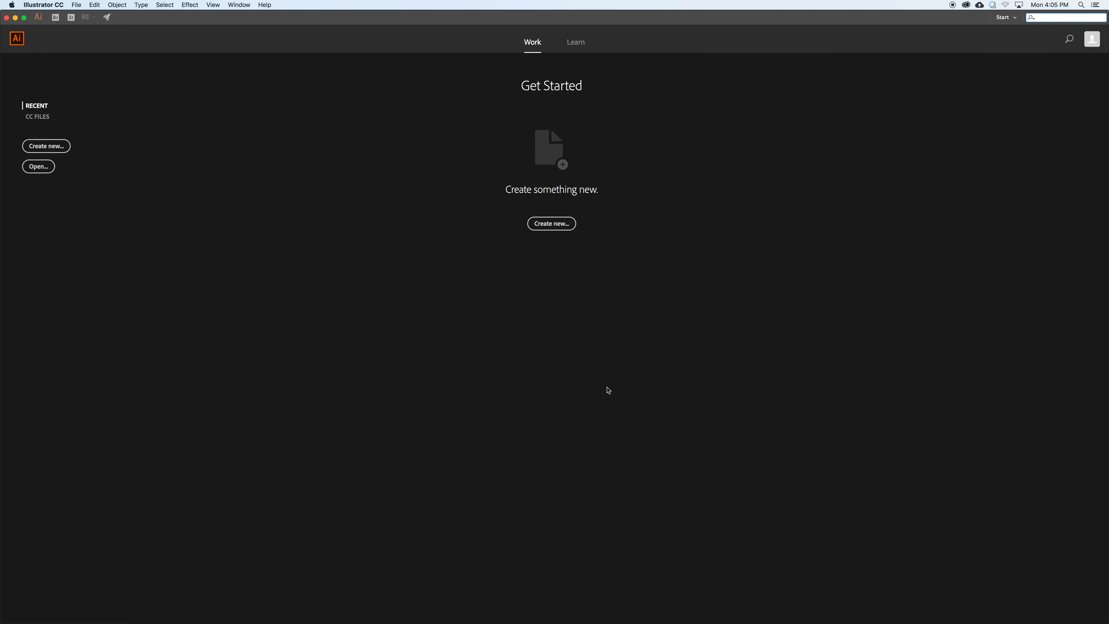
- Open the Adobe account sign-in from the Illustrator start screen and sign in with the school e-mail address
{"action": "left_click", "coordinate": [1096, 44]}
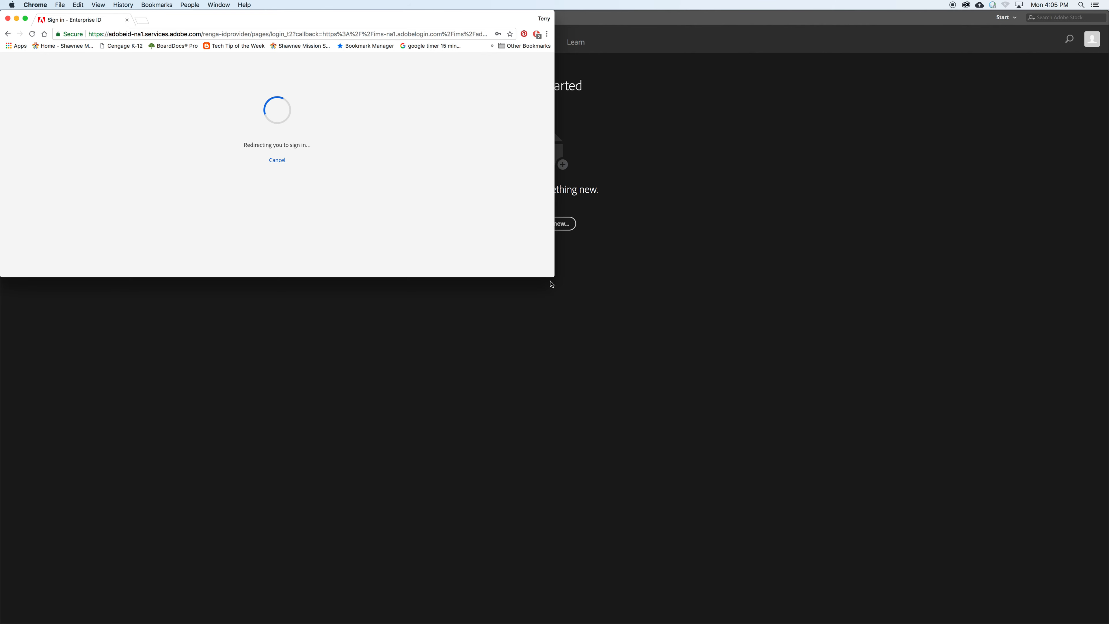
{"action": "left_click_drag", "start_coordinate": [550, 278], "coordinate": [551, 395]}
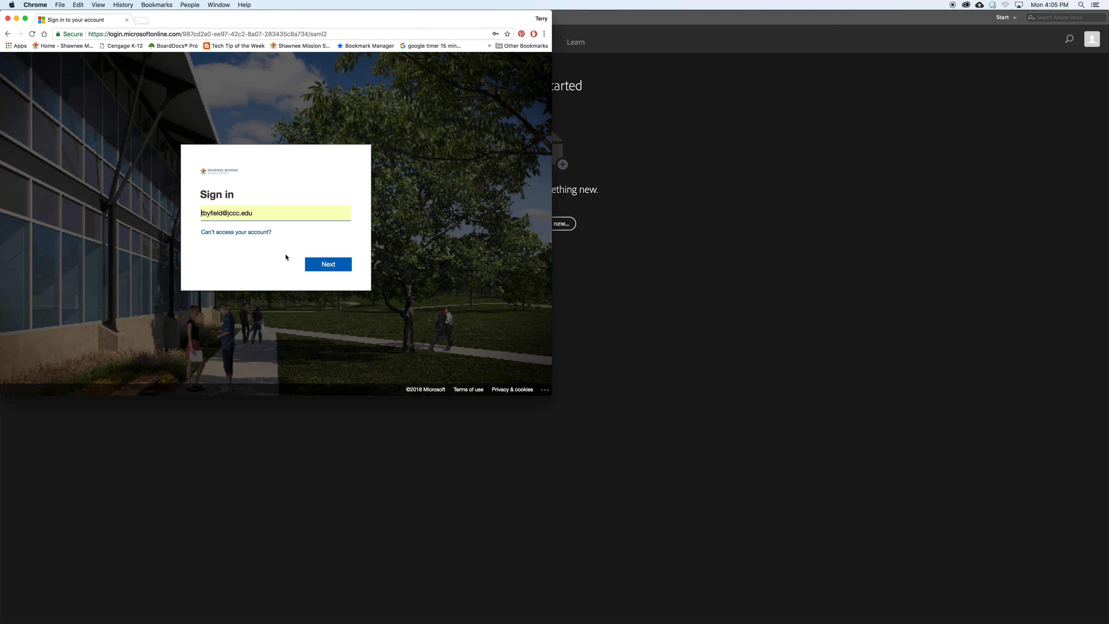
{"action": "left_click", "coordinate": [280, 215]}
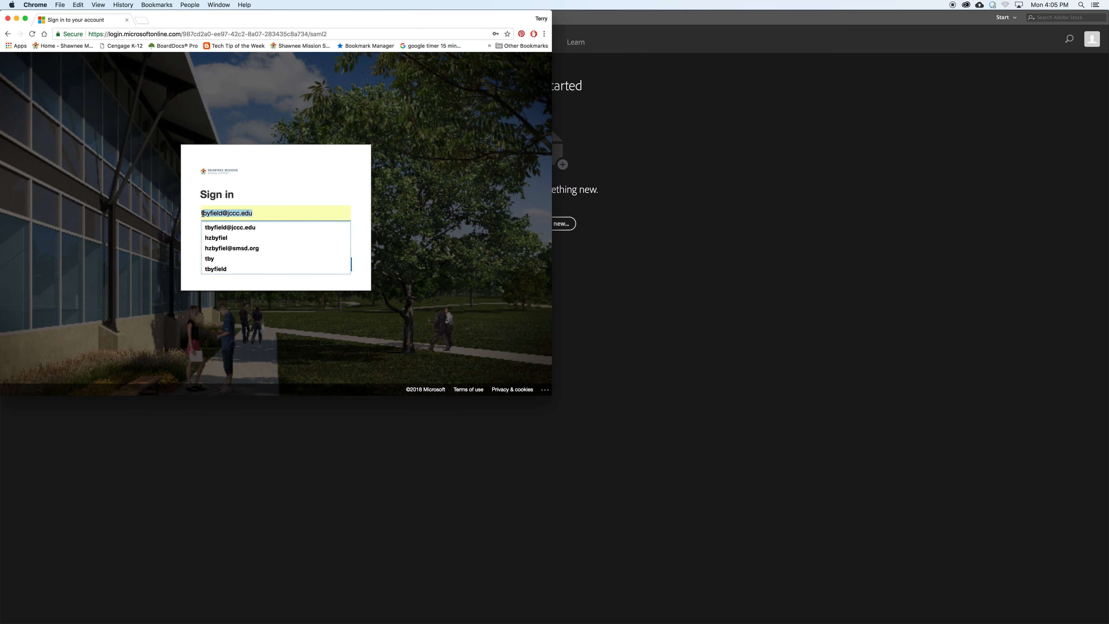
{"action": "left_click", "coordinate": [220, 248]}
{"action": "left_click", "coordinate": [328, 265]}
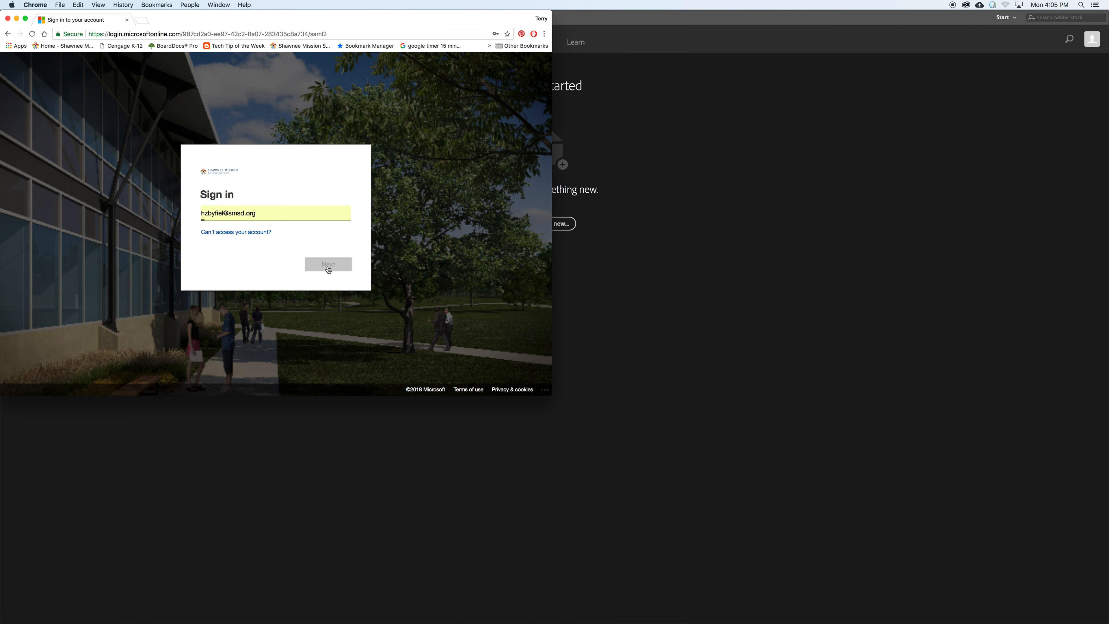
{"action": "left_click", "coordinate": [327, 265]}
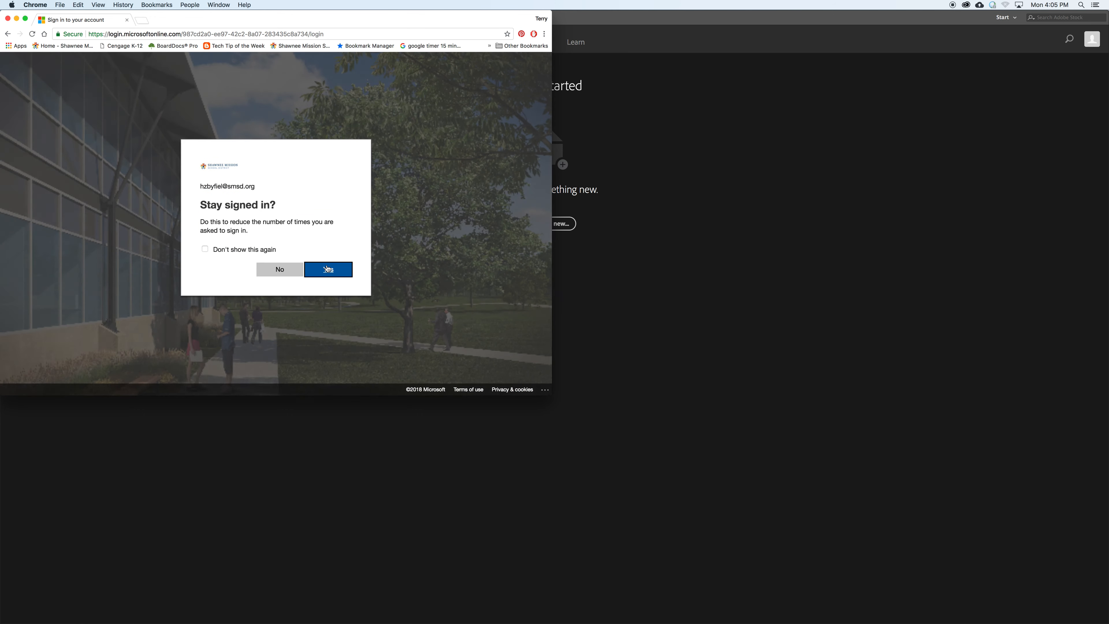
- Choose to stay signed in without being asked again, and close the account page to return to Illustrator
{"action": "left_click", "coordinate": [204, 250]}
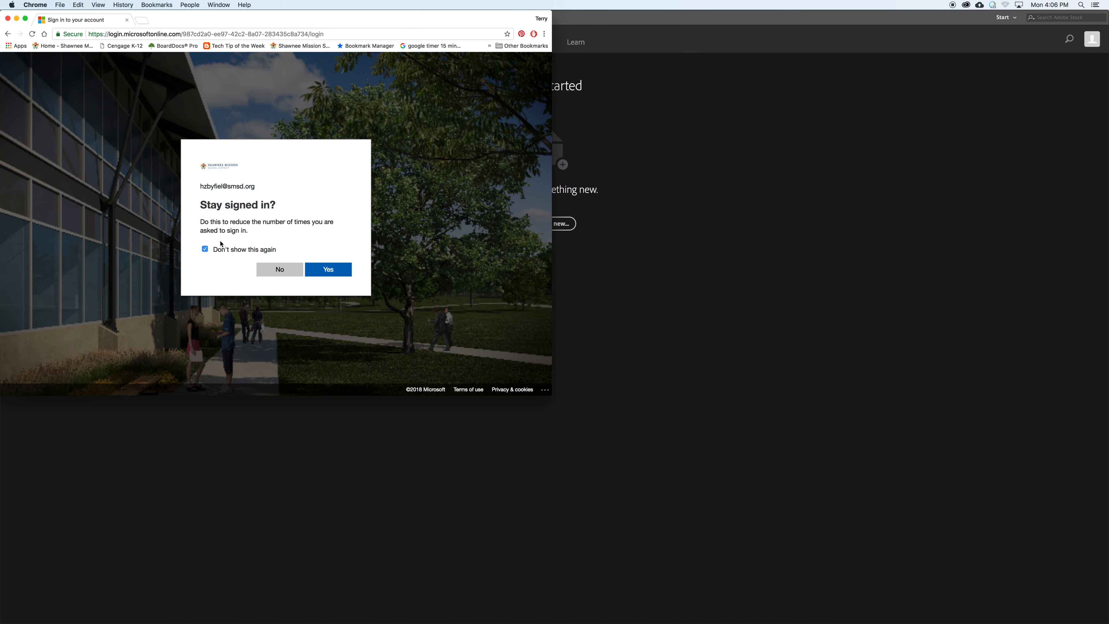
{"action": "left_click", "coordinate": [330, 271]}
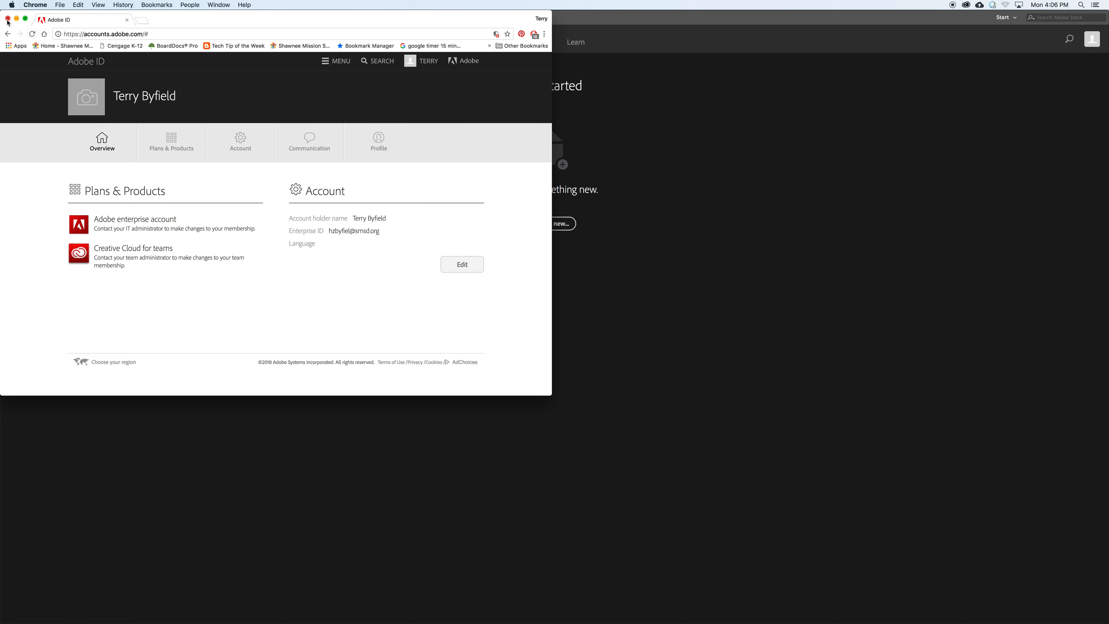
{"action": "left_click", "coordinate": [8, 19]}
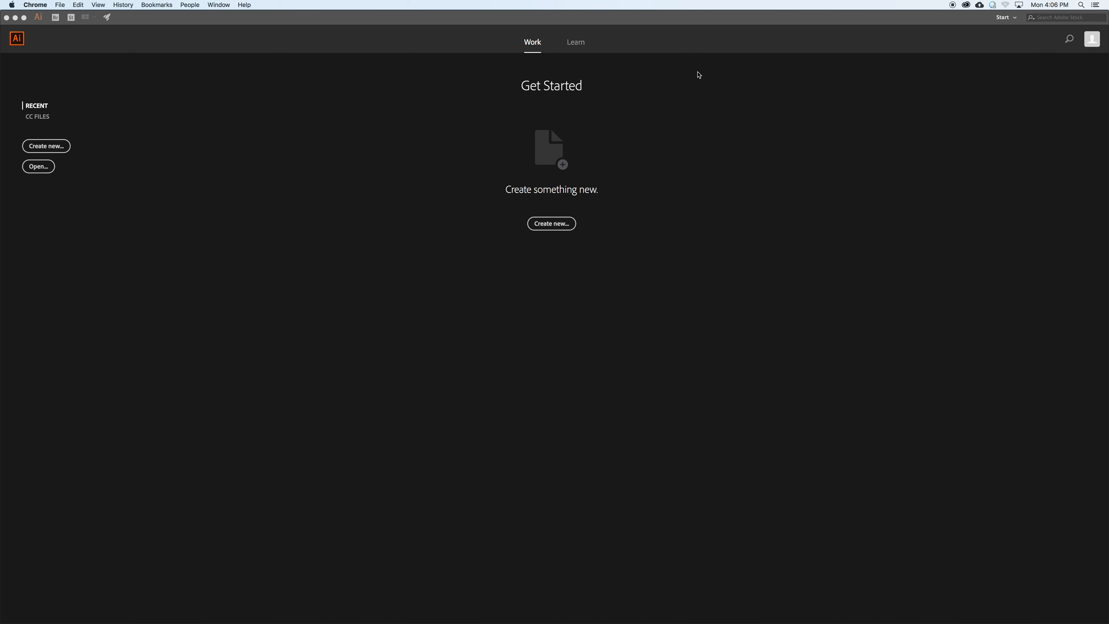
- Start a new document and review the saved, mobile and web presets, expanding the full mobile list
{"action": "left_click", "coordinate": [551, 226]}
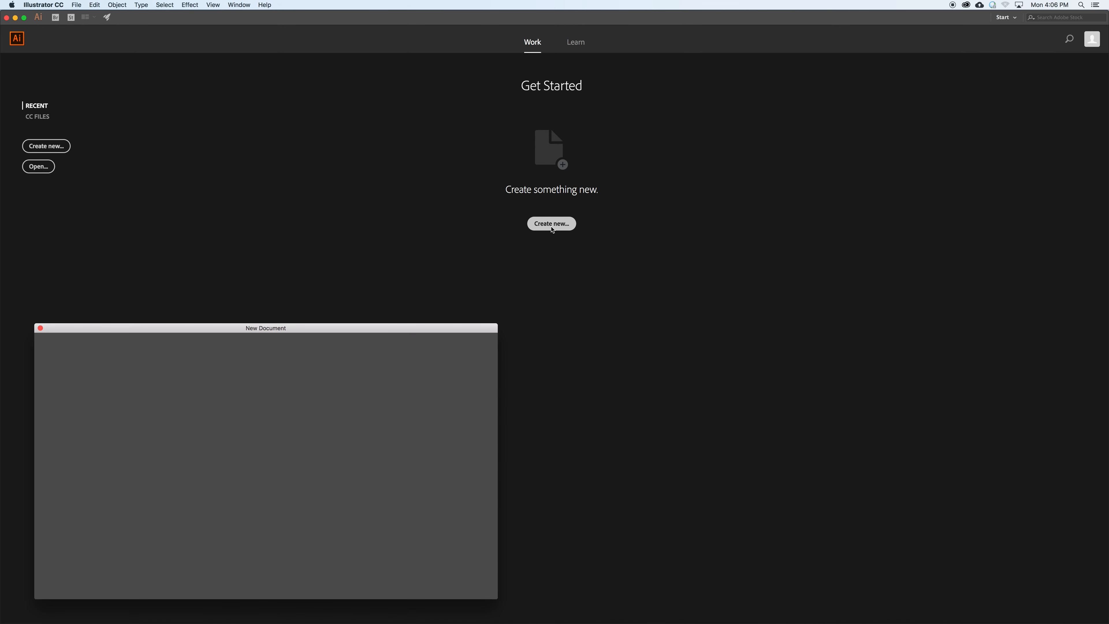
{"action": "left_click_drag", "start_coordinate": [390, 330], "coordinate": [601, 78]}
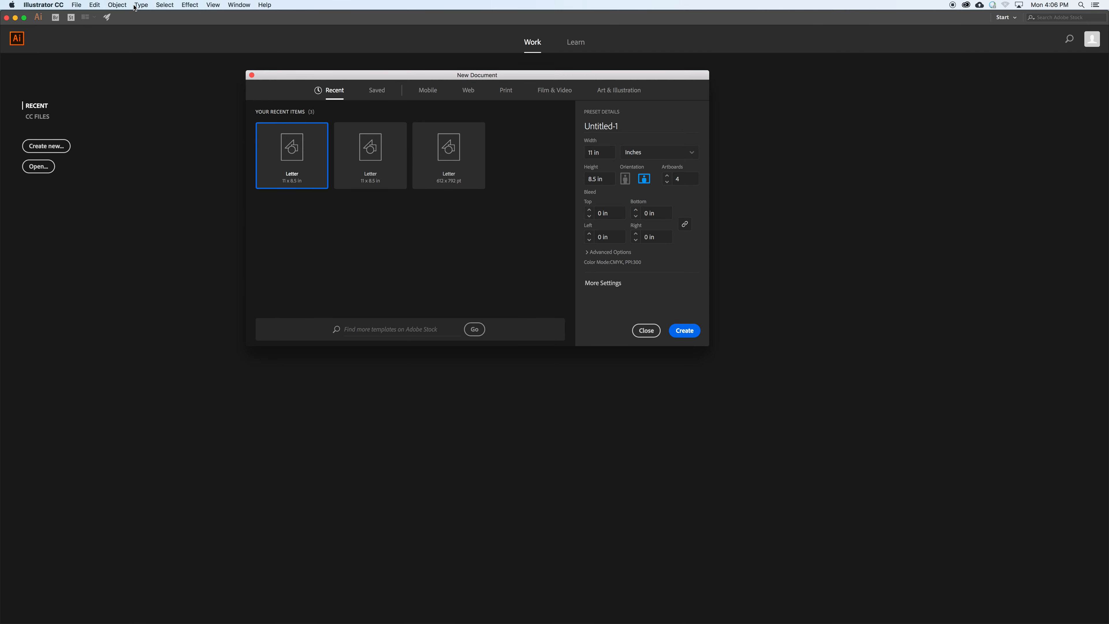
{"action": "left_click", "coordinate": [240, 5]}
{"action": "left_click", "coordinate": [240, 5]}
{"action": "left_click", "coordinate": [376, 96]}
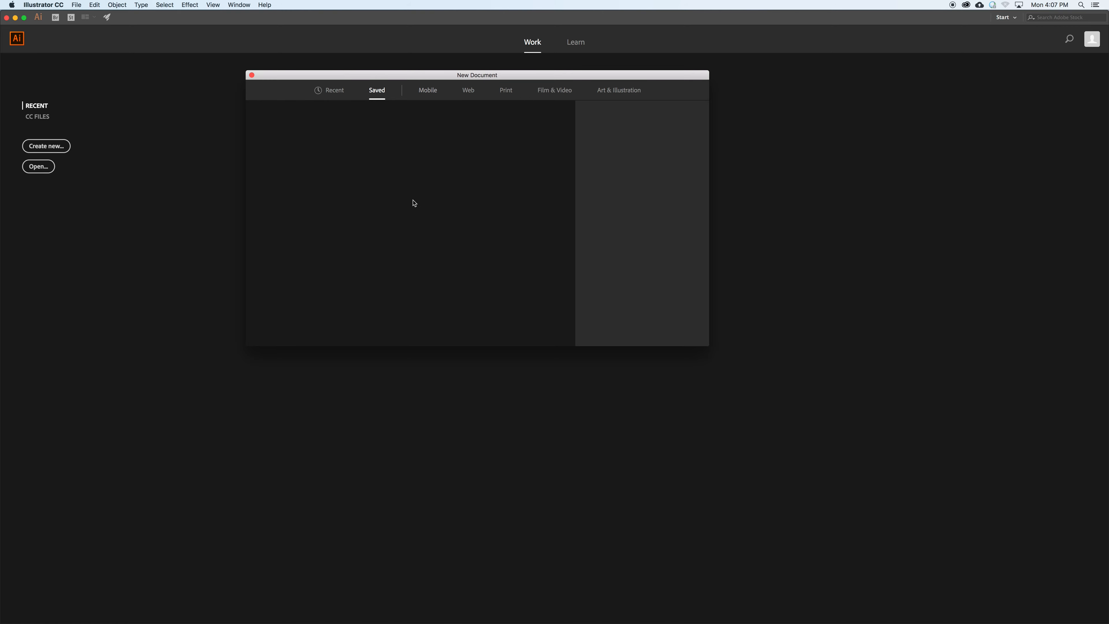
{"action": "left_click", "coordinate": [432, 90]}
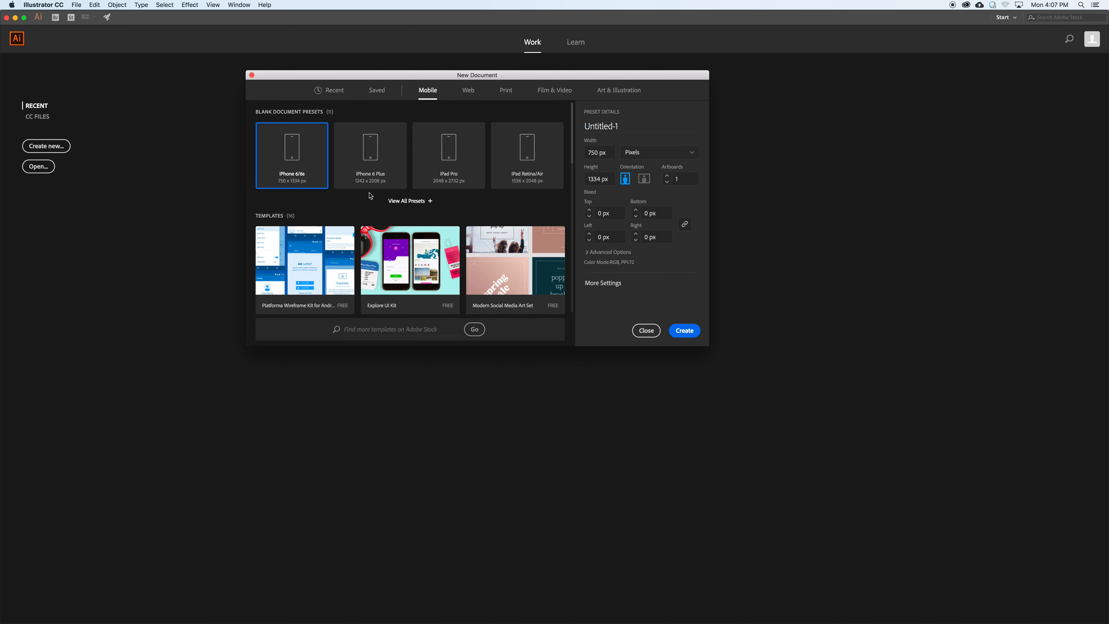
{"action": "left_click", "coordinate": [430, 202]}
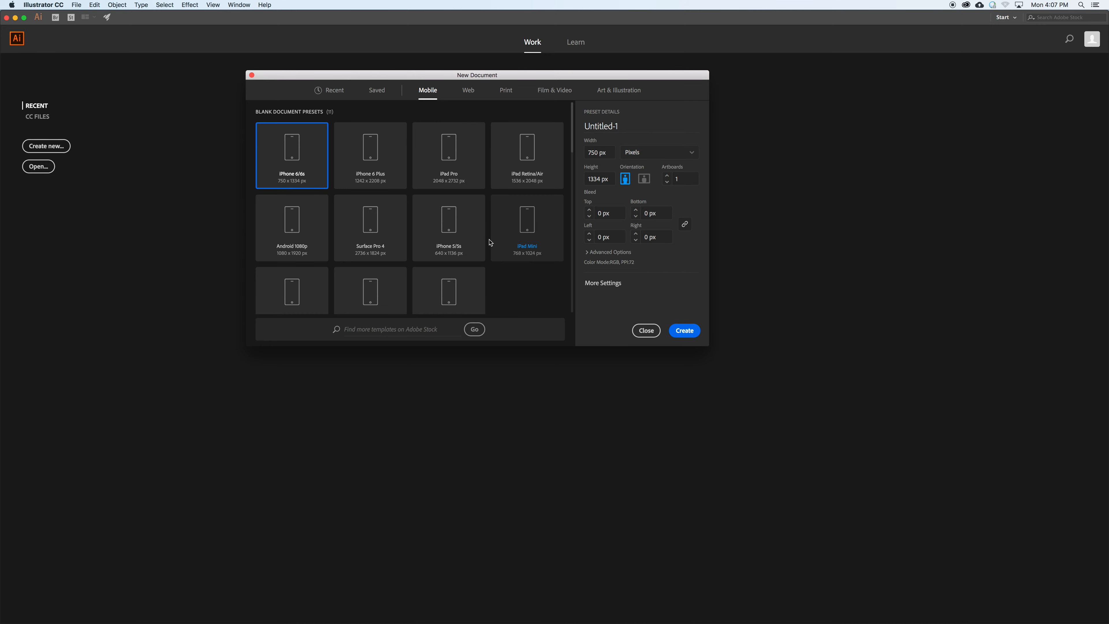
{"action": "left_click", "coordinate": [468, 91]}
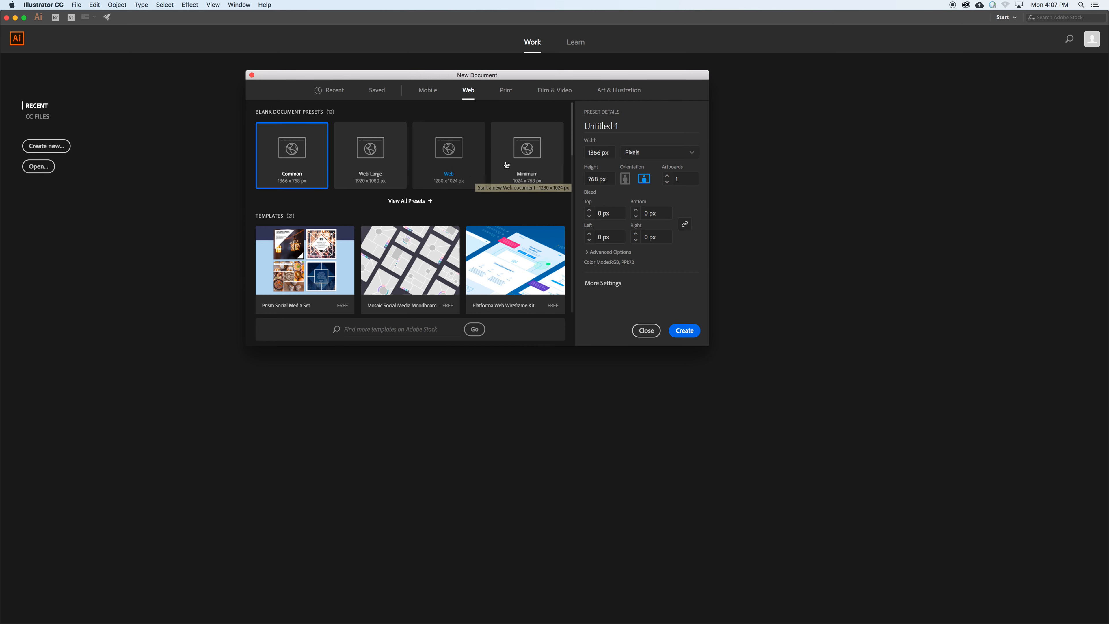
- Show all print presets and set the units of the Letter document to inches
{"action": "left_click", "coordinate": [509, 92]}
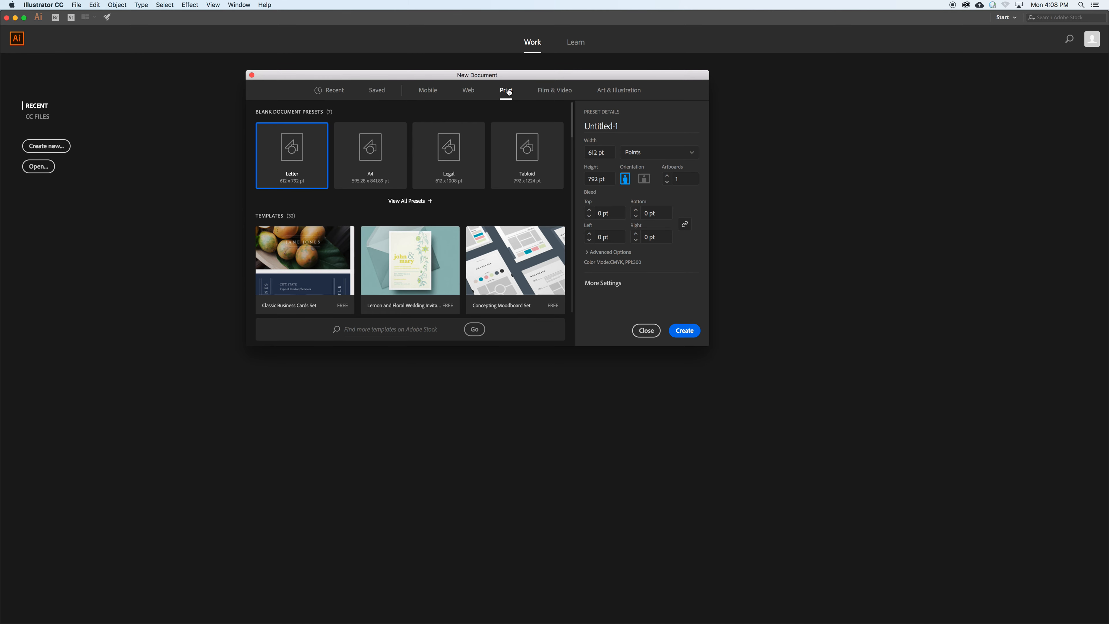
{"action": "left_click", "coordinate": [430, 202]}
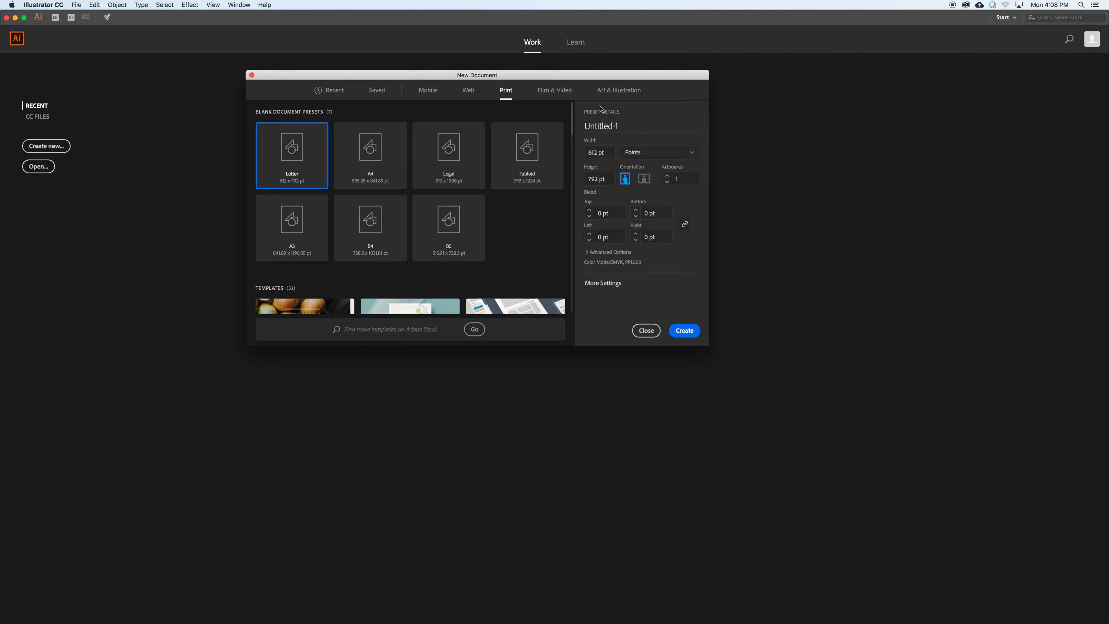
{"action": "left_click", "coordinate": [693, 153]}
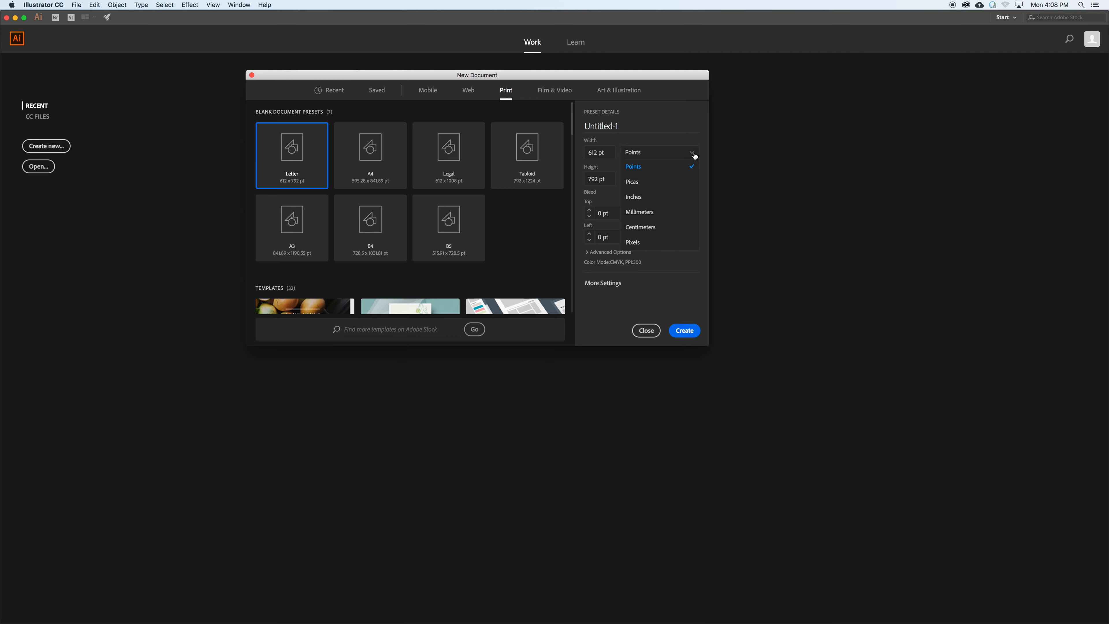
{"action": "left_click", "coordinate": [641, 198]}
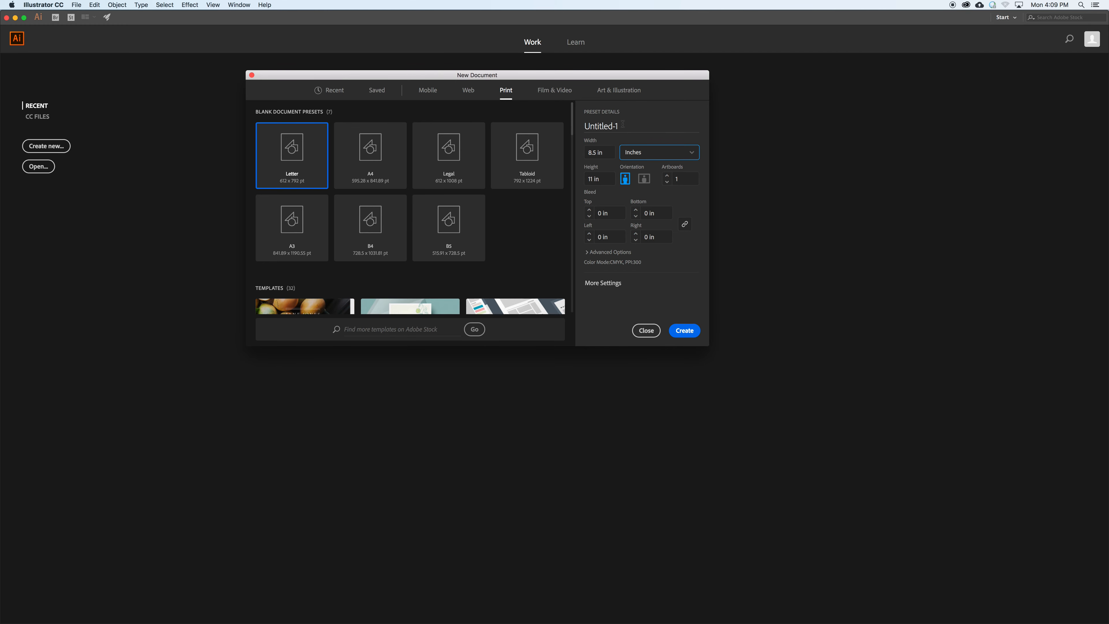
- Name the new document YourName--Practice
{"action": "left_click_drag", "start_coordinate": [629, 126], "coordinate": [564, 129]}
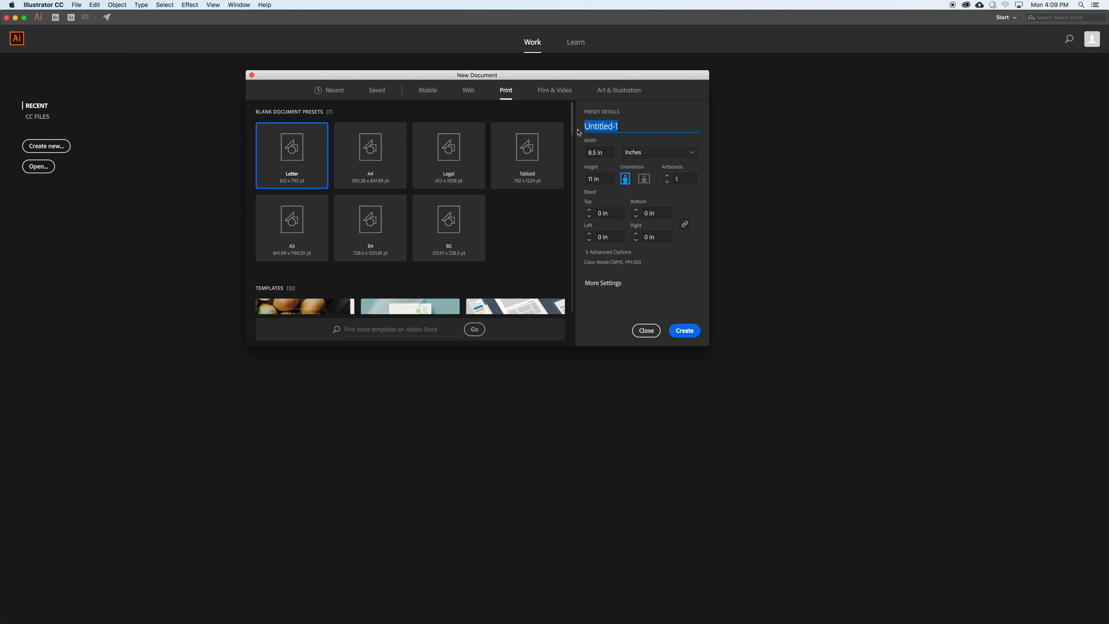
{"action": "type", "text": "YourName0"}
{"action": "key", "text": "BackSpace"}
{"action": "type", "text": "--Ass"}
{"action": "key", "text": "BackSpace"}
{"action": "key", "text": "BackSpace"}
{"action": "key", "text": "BackSpace"}
{"action": "type", "text": "Practice"}
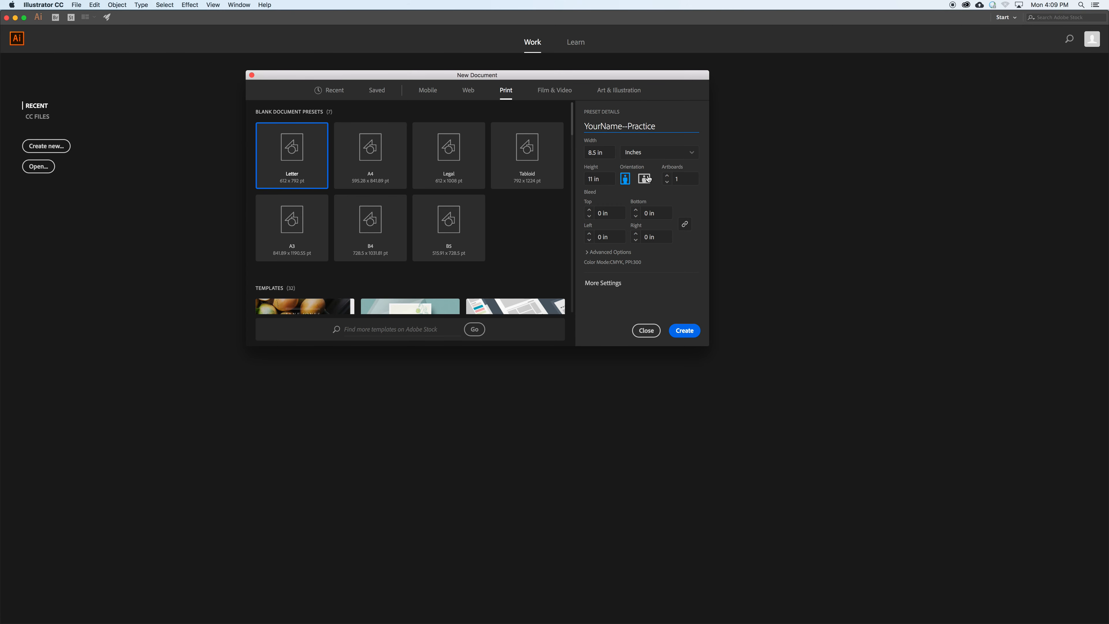
- Set the document to landscape orientation with four artboards and create it
{"action": "left_click", "coordinate": [644, 180]}
{"action": "left_click", "coordinate": [684, 331]}
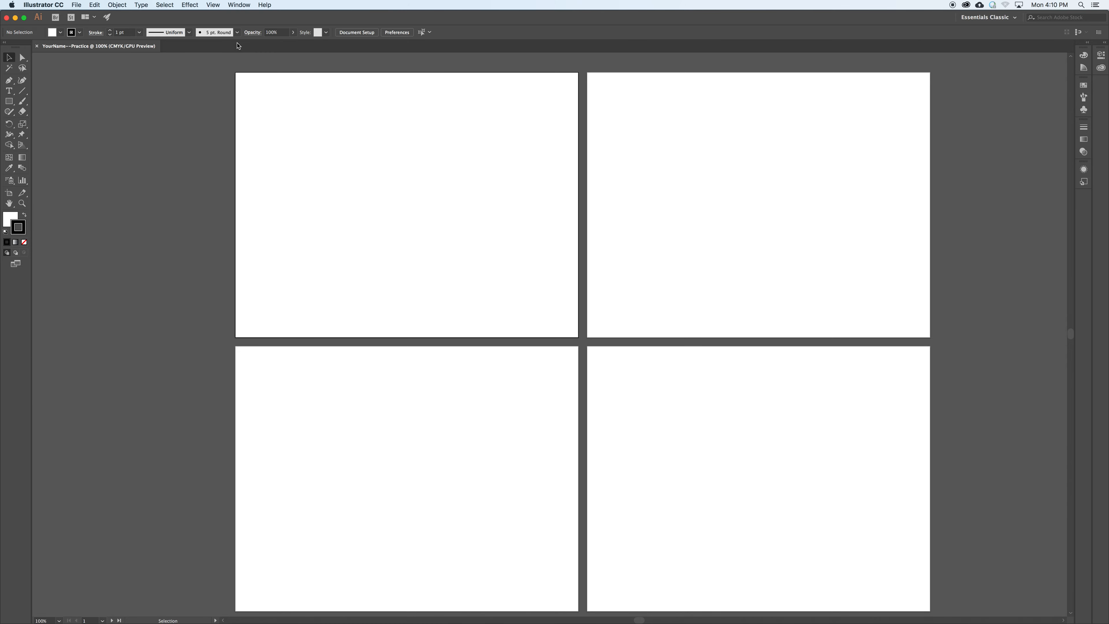
- Display the list of artboards, step through Artboard 4, Artboard 3 and Artboard 2, and close the list
{"action": "left_click", "coordinate": [241, 6]}
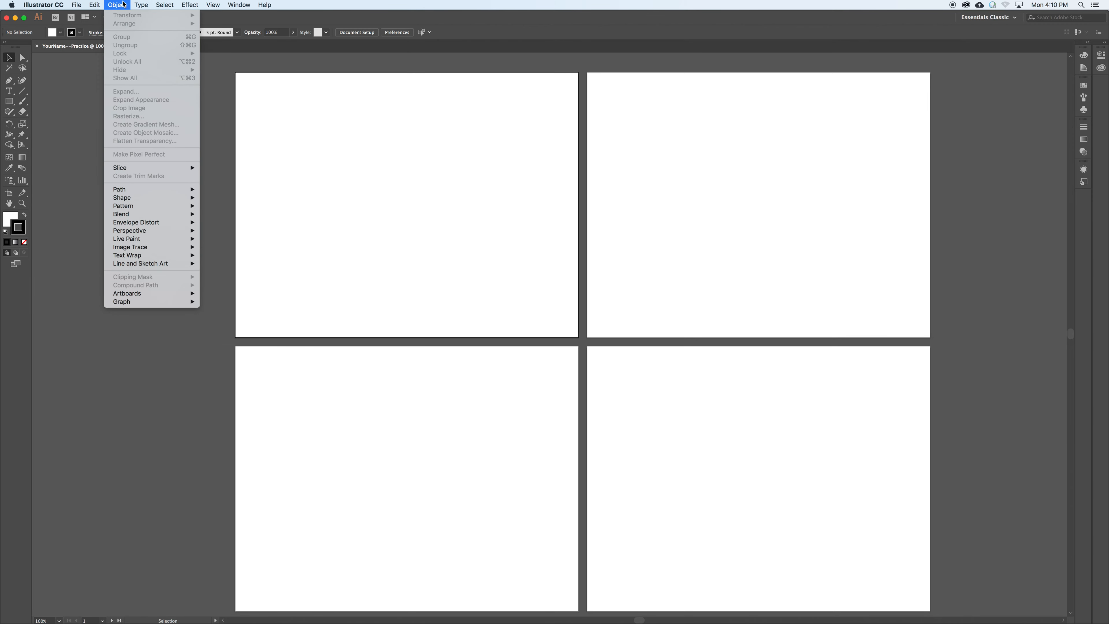
{"action": "mouse_move", "coordinate": [209, 5]}
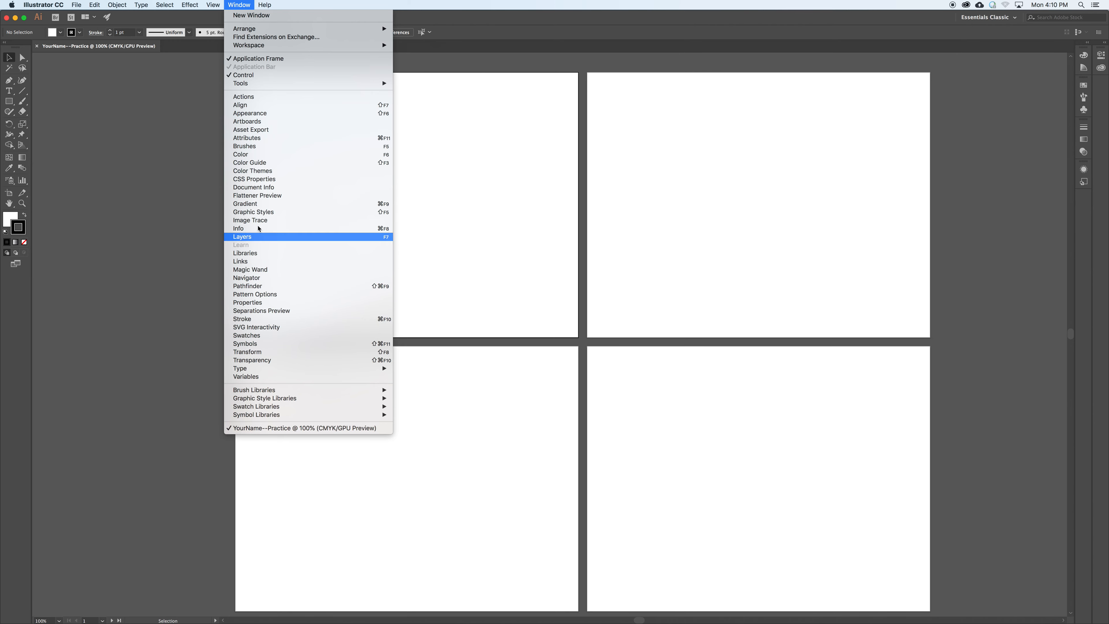
{"action": "left_click", "coordinate": [256, 122]}
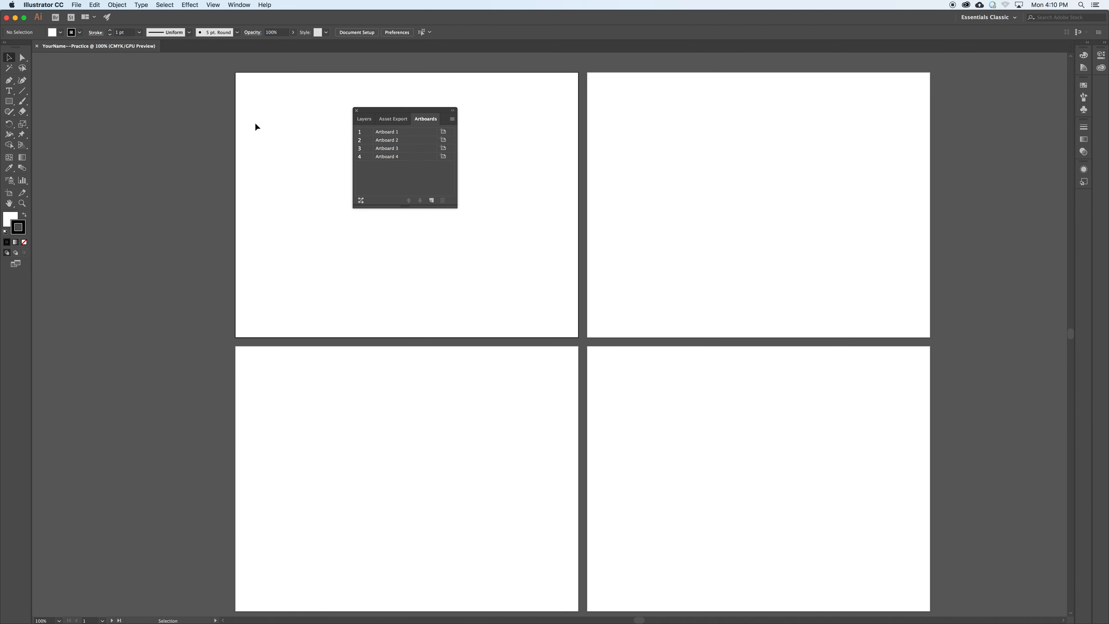
{"action": "left_click", "coordinate": [383, 158]}
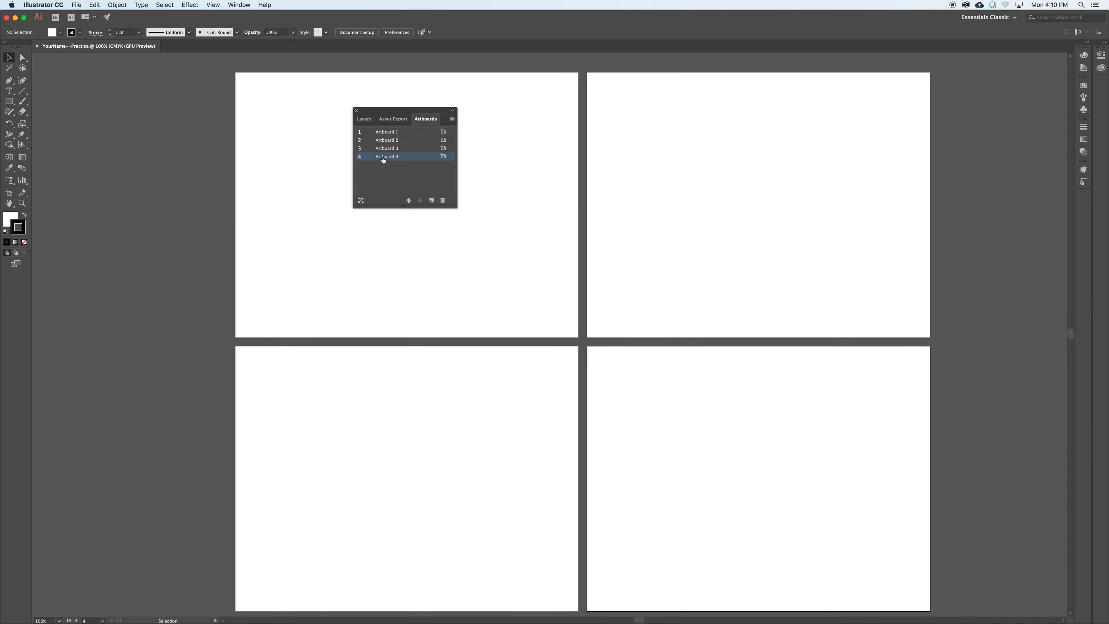
{"action": "left_click", "coordinate": [381, 148]}
{"action": "left_click", "coordinate": [382, 141]}
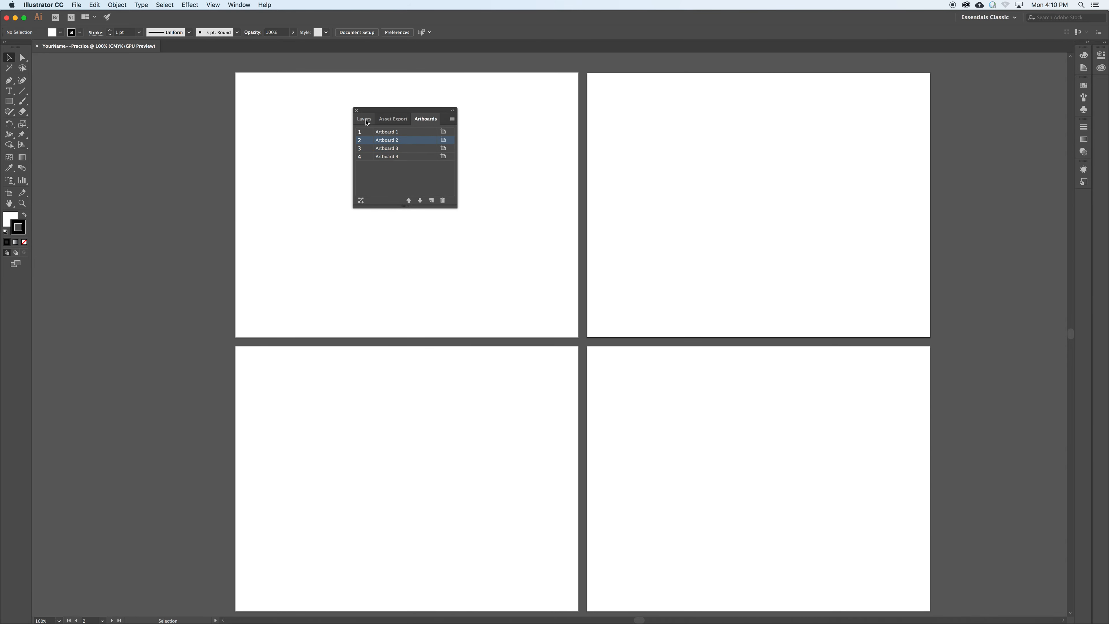
{"action": "left_click", "coordinate": [357, 111]}
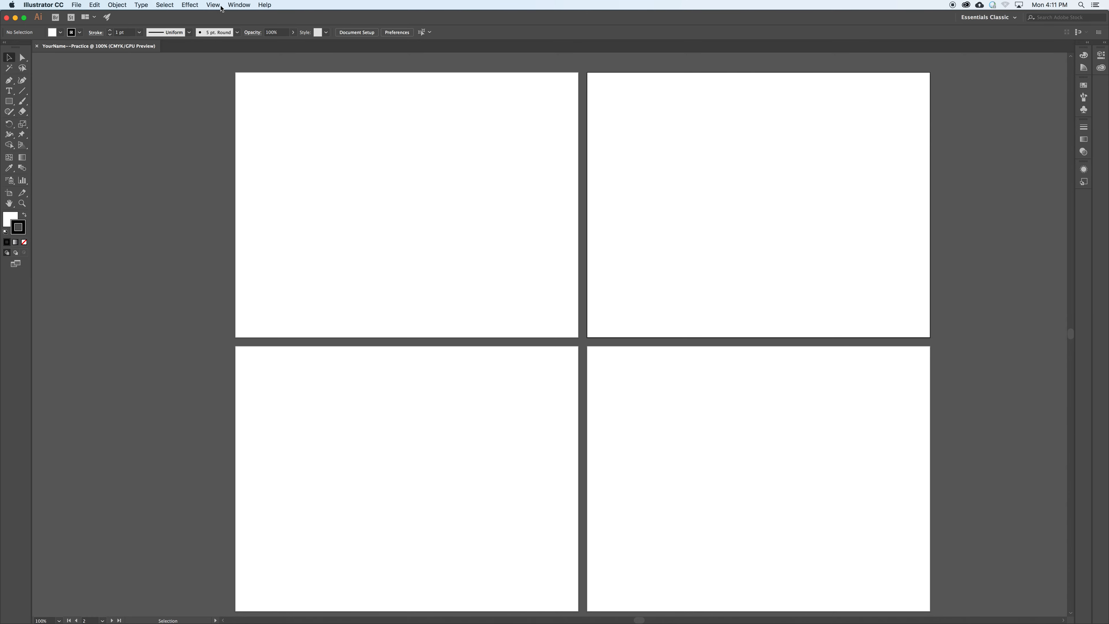
{"action": "left_click", "coordinate": [36, 5]}
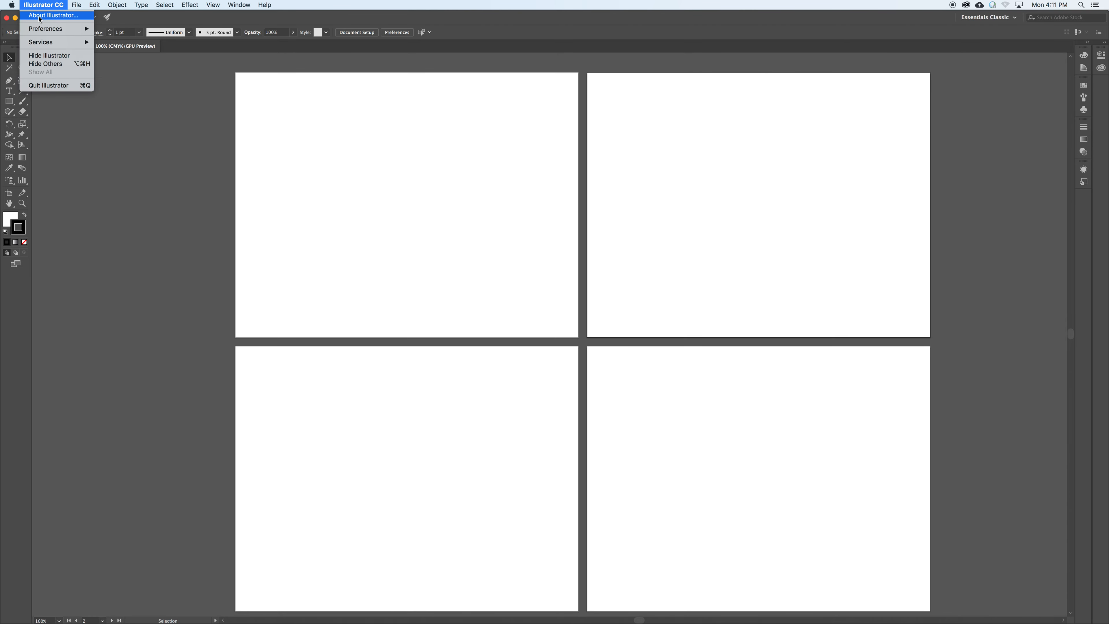
{"action": "mouse_move", "coordinate": [42, 34]}
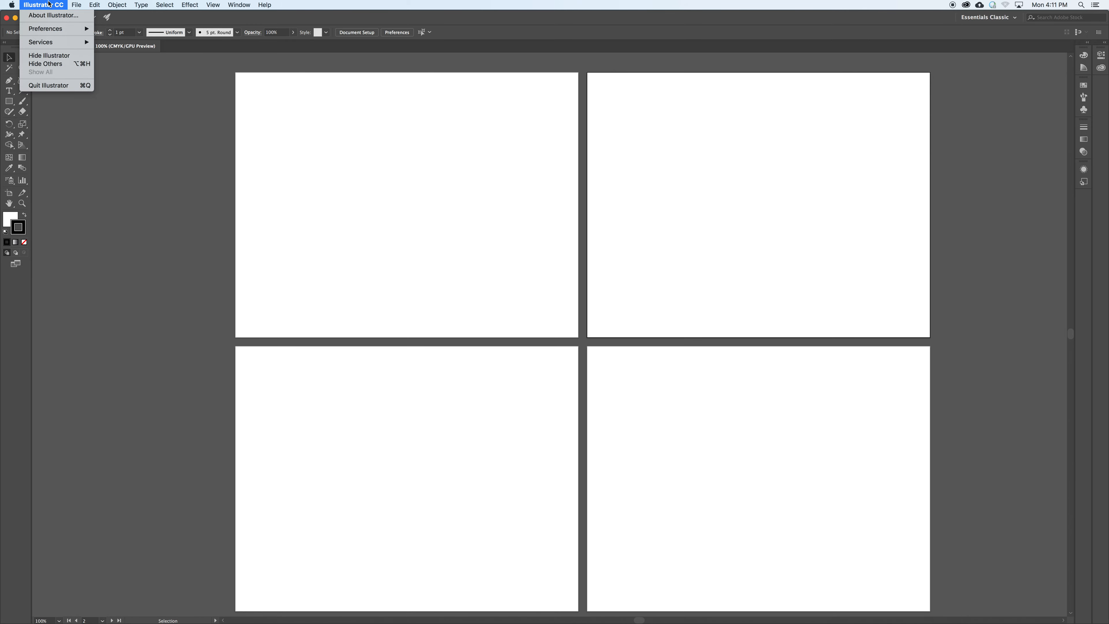
{"action": "mouse_move", "coordinate": [79, 8]}
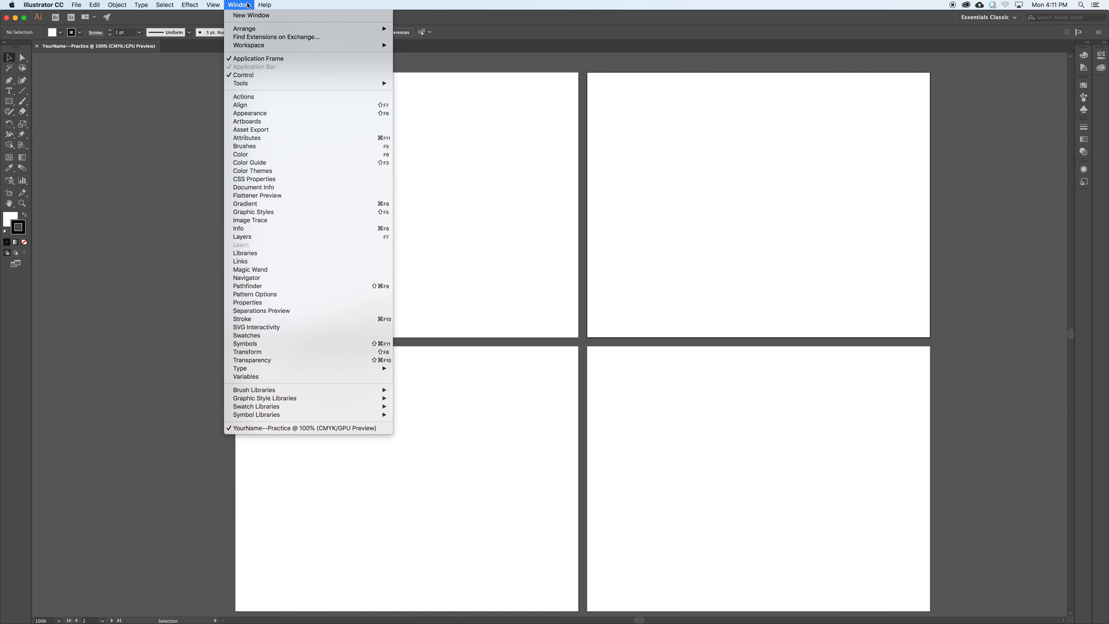
- Switch the toolbar back and forth between its two-column and one-column layouts, ending with a single column
{"action": "mouse_move", "coordinate": [268, 6]}
{"action": "left_click", "coordinate": [133, 19]}
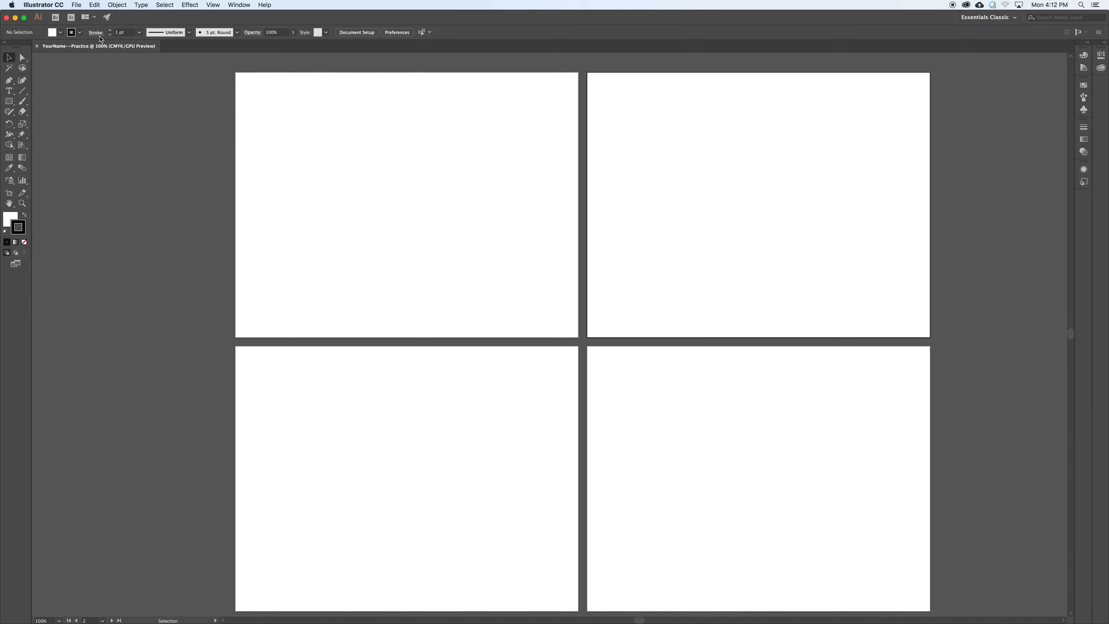
{"action": "left_click", "coordinate": [5, 43]}
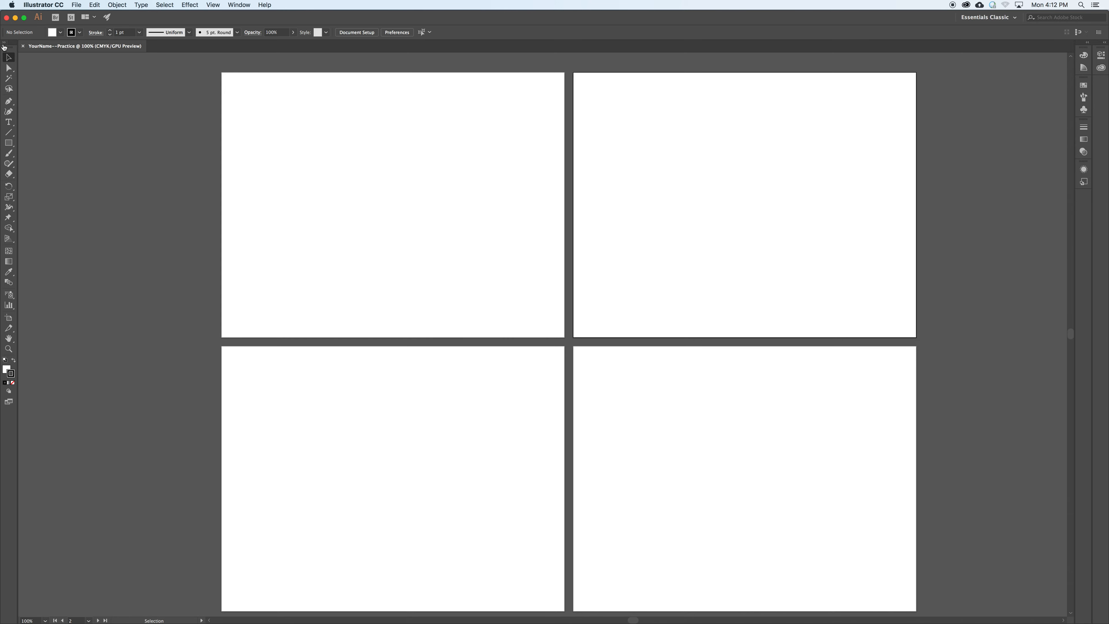
{"action": "left_click", "coordinate": [5, 44]}
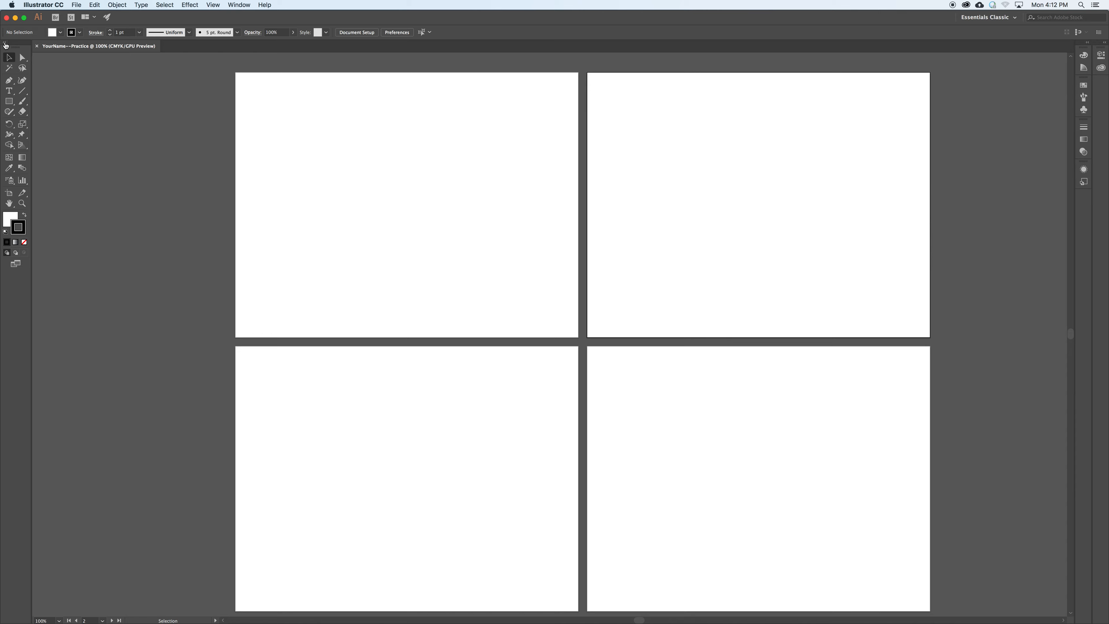
{"action": "left_click", "coordinate": [5, 44]}
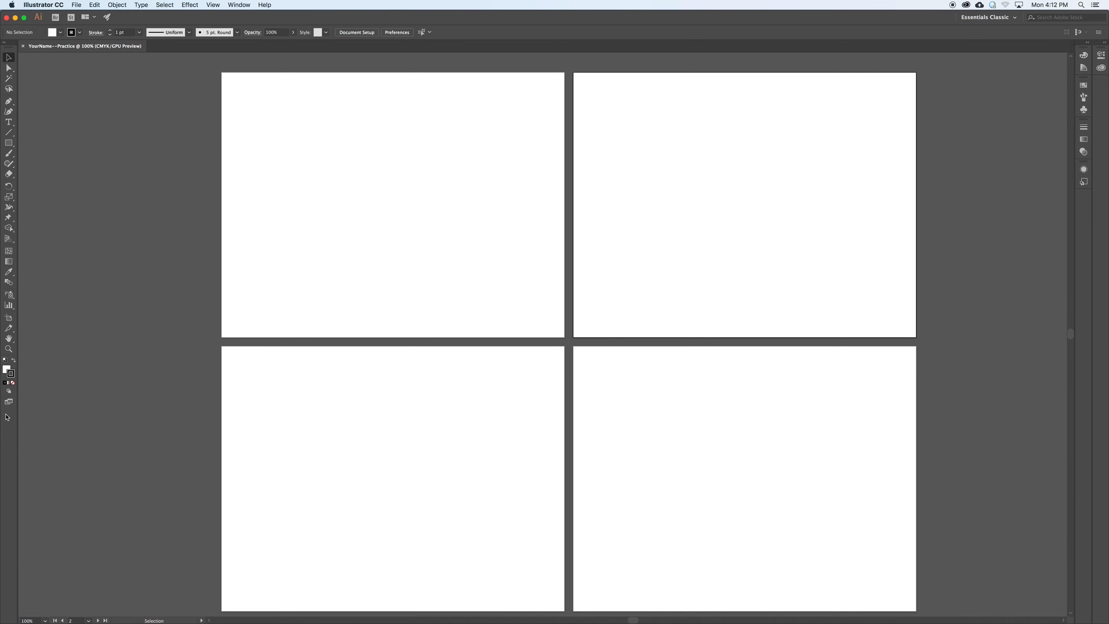
{"action": "left_click", "coordinate": [5, 43]}
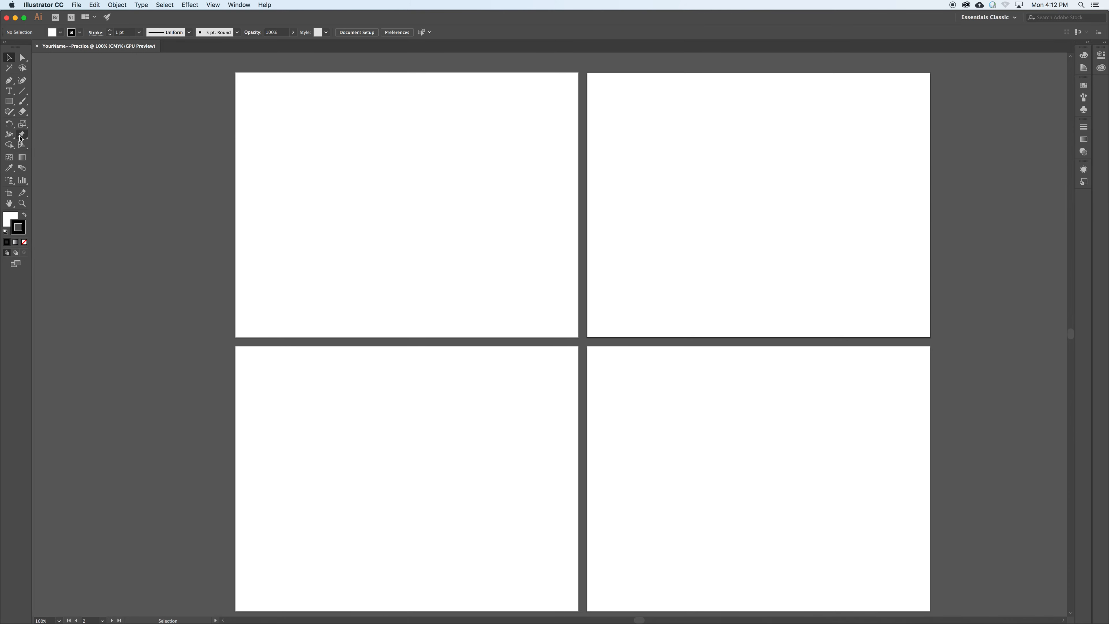
{"action": "left_click", "coordinate": [5, 44]}
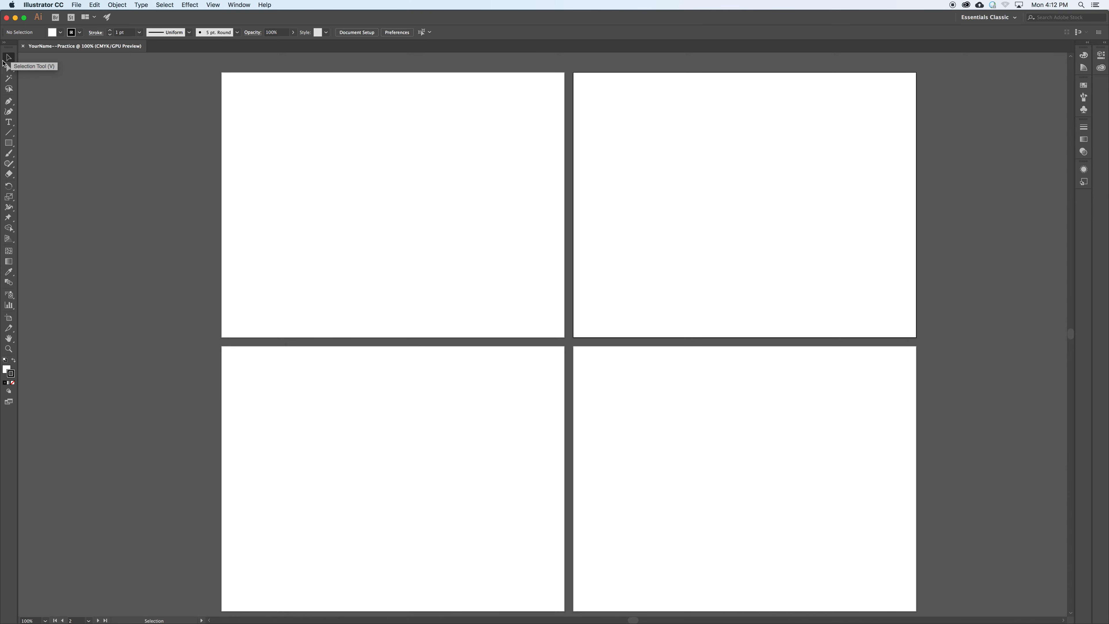
- Activate the Direct Selection tool, followed by the Line Segment tool
{"action": "left_click", "coordinate": [8, 68]}
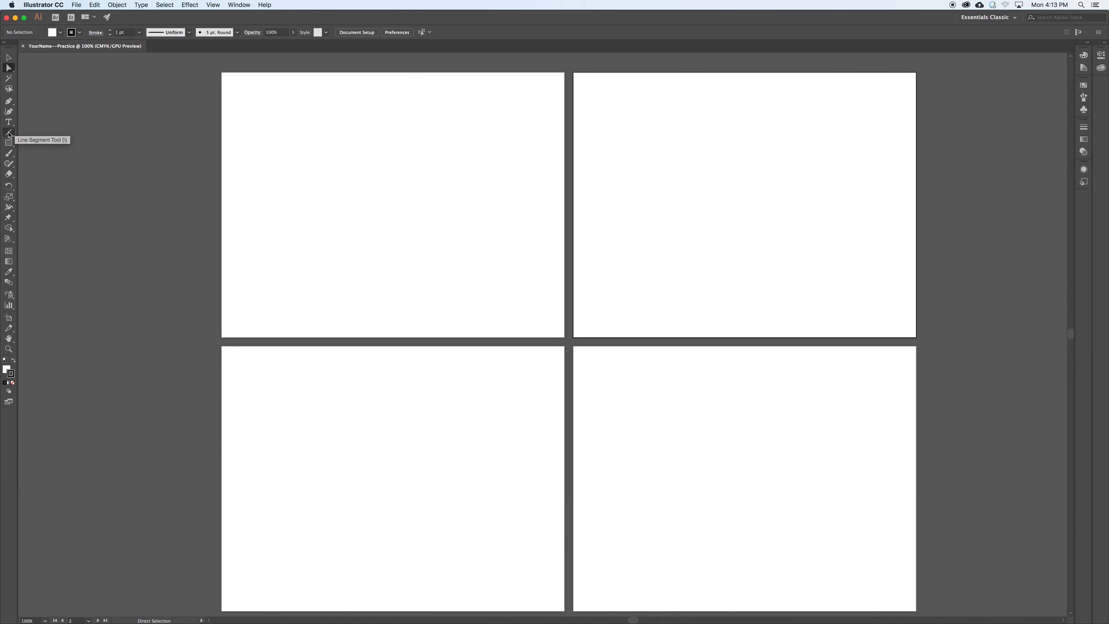
{"action": "left_click", "coordinate": [9, 133]}
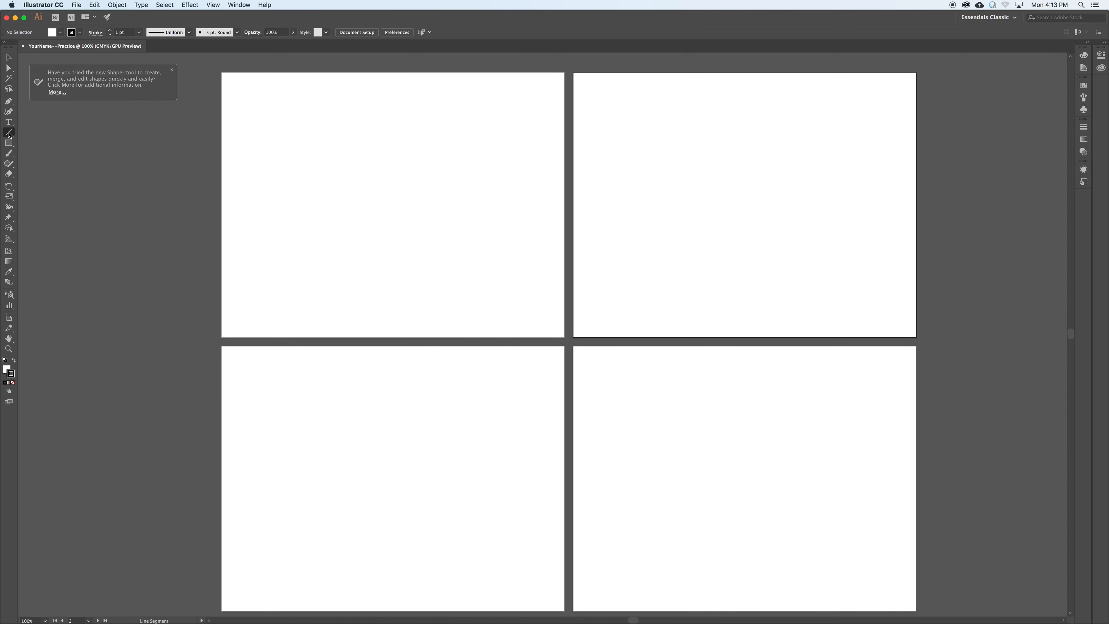
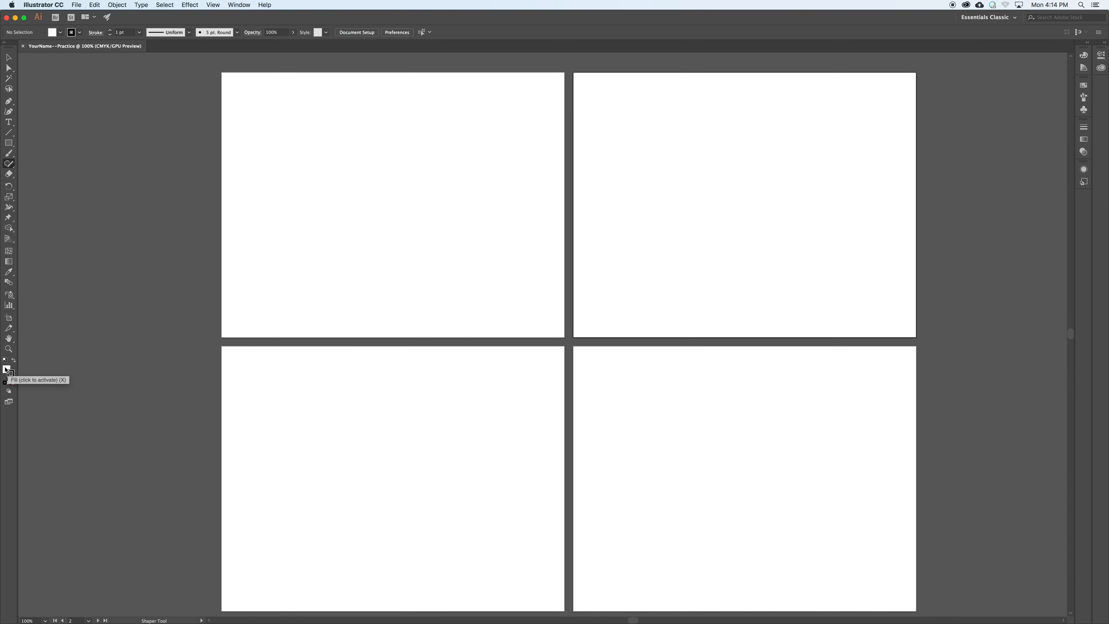
- Alternate between the fill and stroke swatches, ending on the fill, and set the fill colour to a medium blue
{"action": "left_click", "coordinate": [6, 370]}
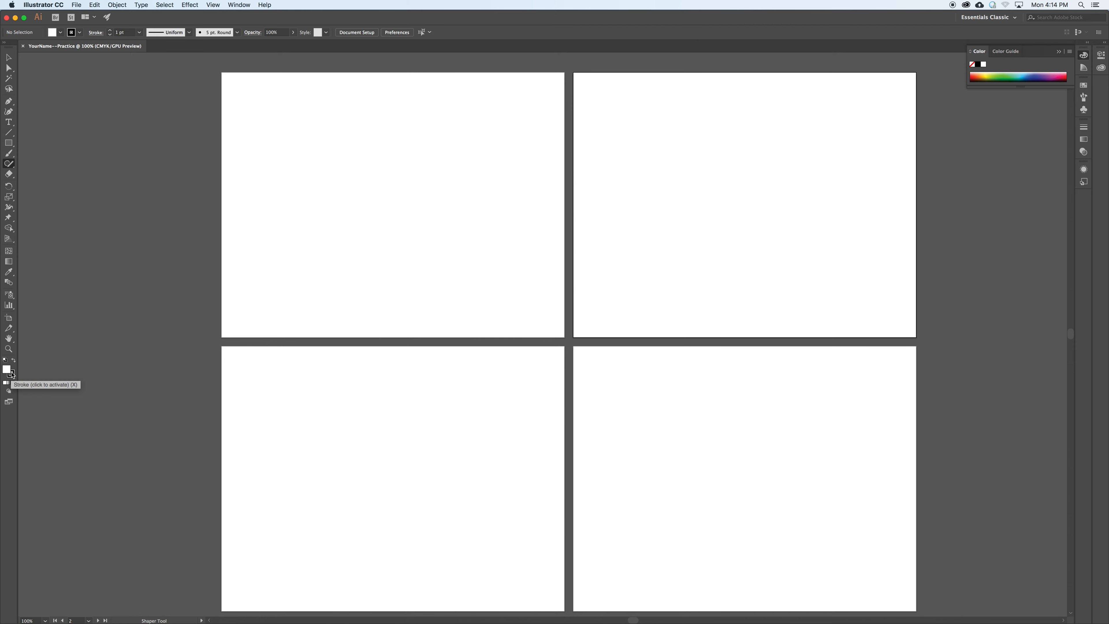
{"action": "left_click", "coordinate": [12, 374]}
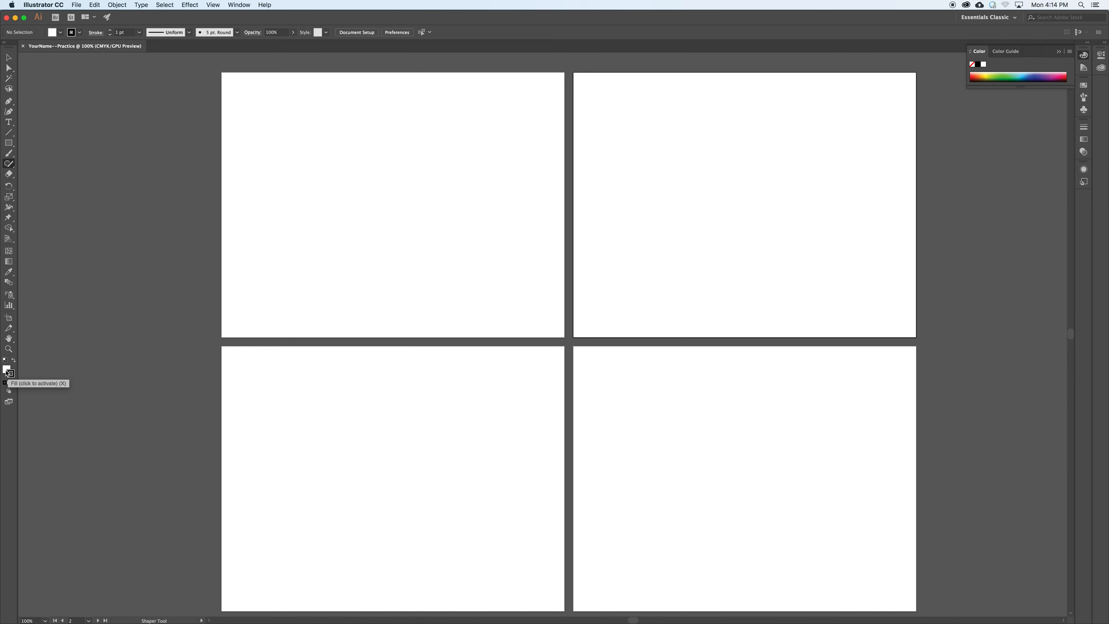
{"action": "left_click", "coordinate": [5, 369]}
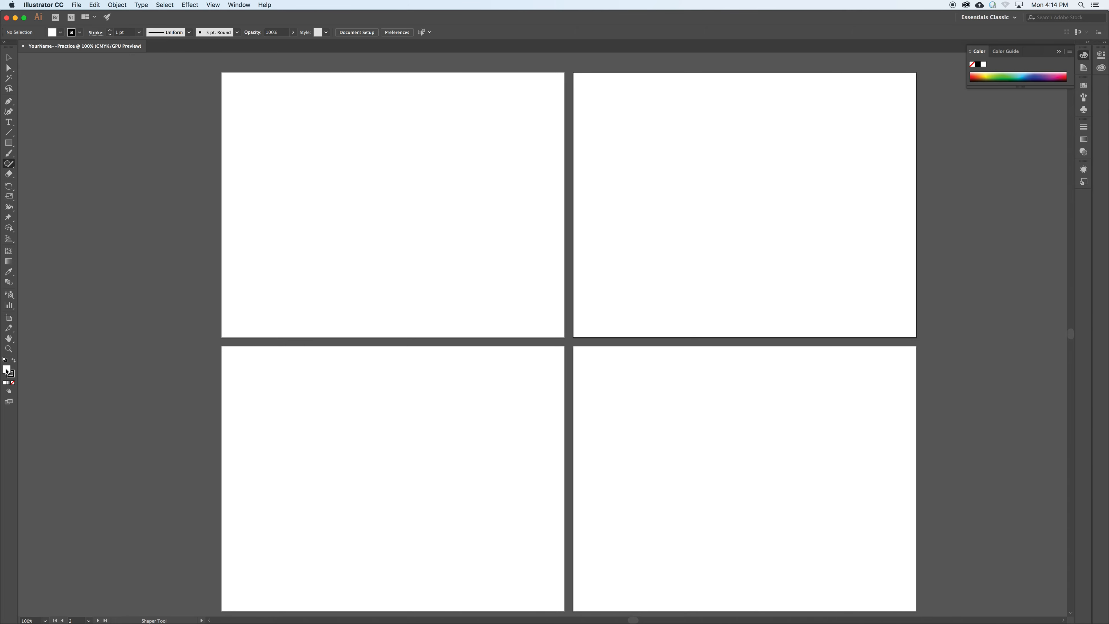
{"action": "double_click", "coordinate": [6, 370]}
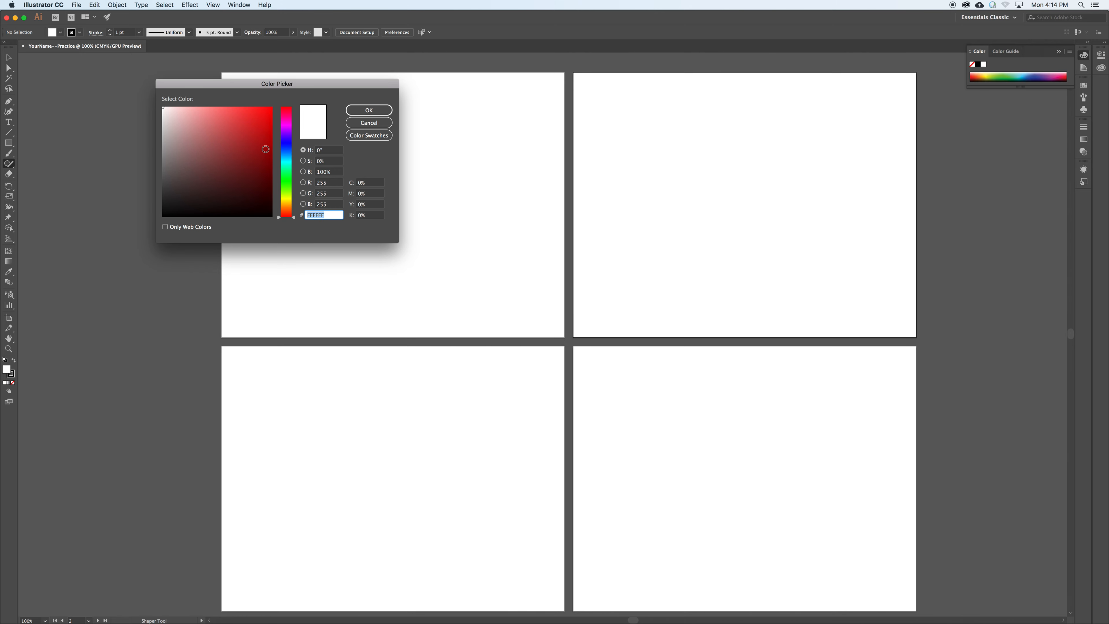
{"action": "mouse_move", "coordinate": [287, 144]}
{"action": "left_mouse_down"}
{"action": "mouse_move", "coordinate": [287, 187]}
{"action": "mouse_move", "coordinate": [286, 123]}
{"action": "mouse_move", "coordinate": [287, 144]}
{"action": "left_mouse_up"}
{"action": "left_click", "coordinate": [264, 140]}
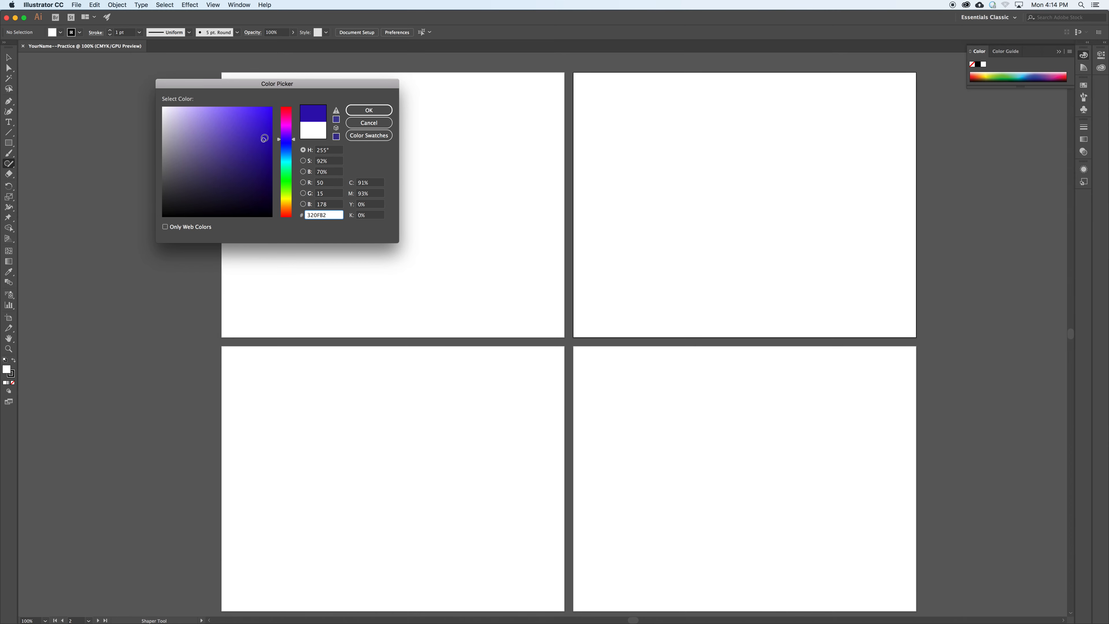
{"action": "left_click_drag", "start_coordinate": [287, 146], "coordinate": [285, 155]}
{"action": "left_click", "coordinate": [369, 110]}
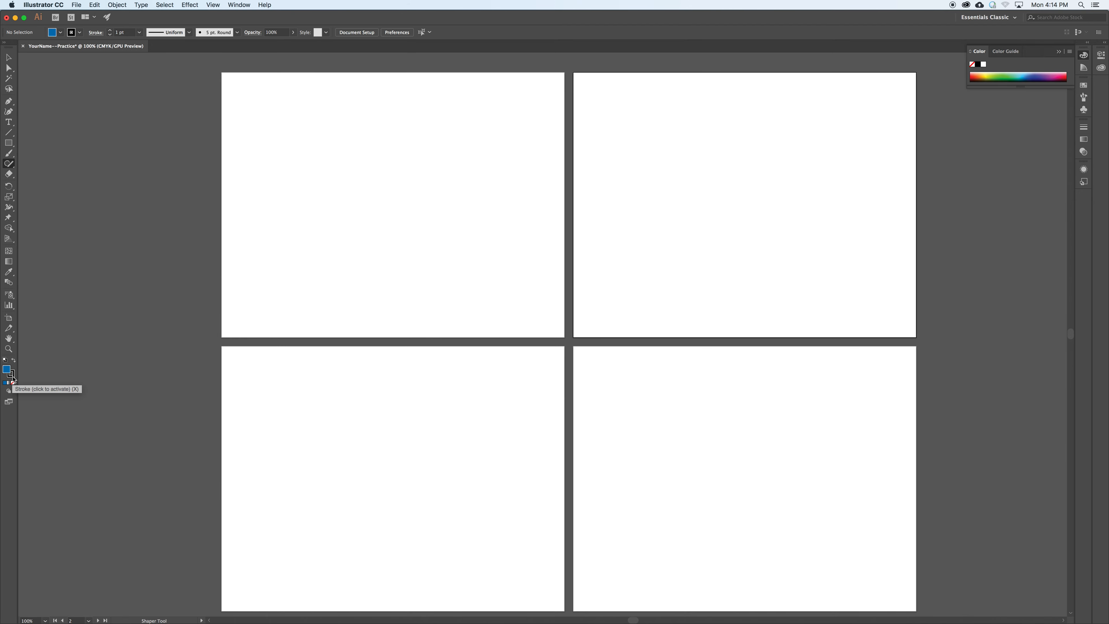
- Make the stroke active and set its colour to the dark red 911035
{"action": "left_click", "coordinate": [11, 375]}
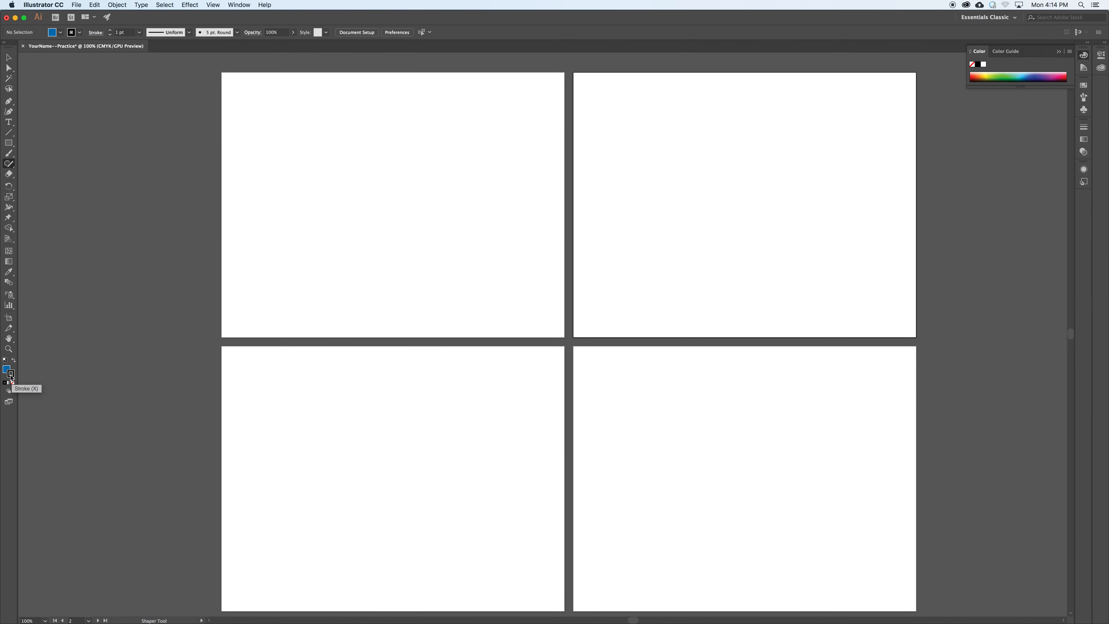
{"action": "double_click", "coordinate": [11, 375]}
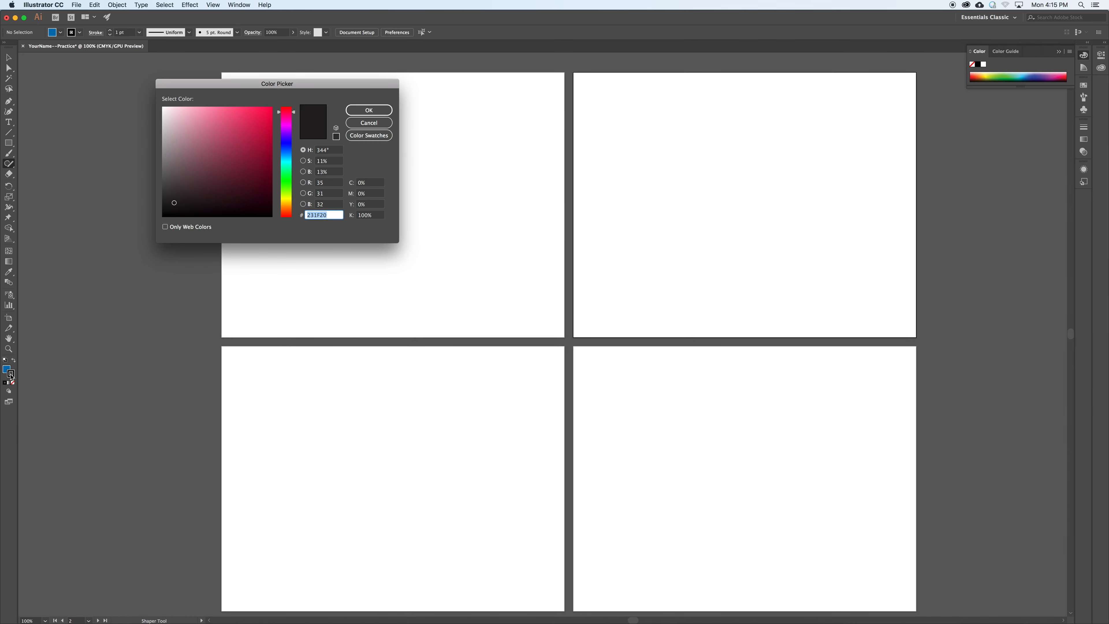
{"action": "left_click", "coordinate": [261, 153]}
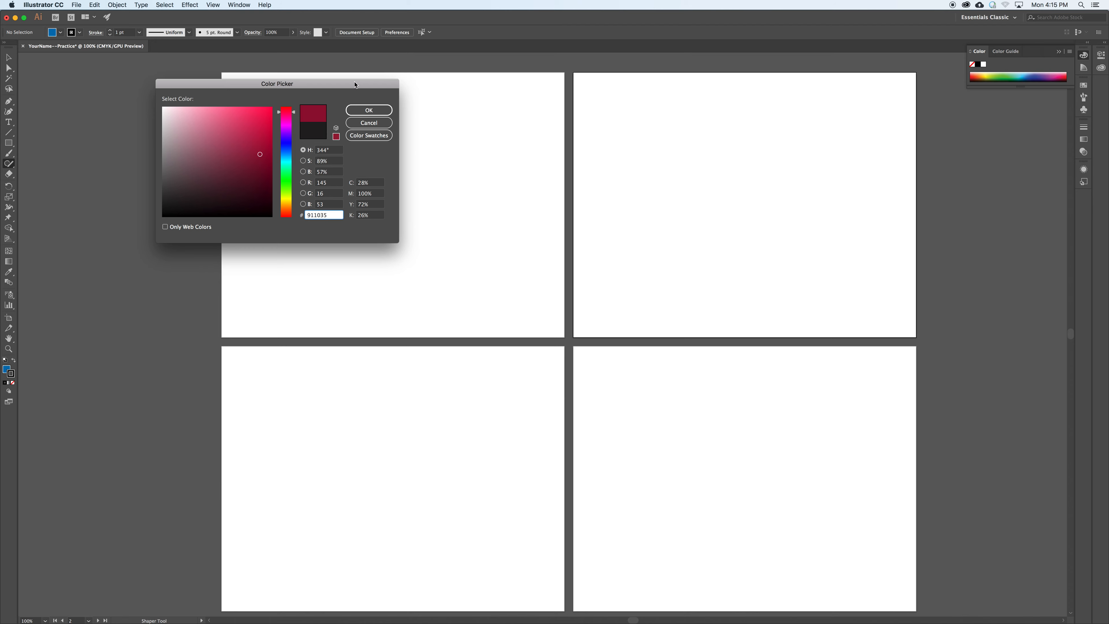
{"action": "left_click", "coordinate": [369, 110]}
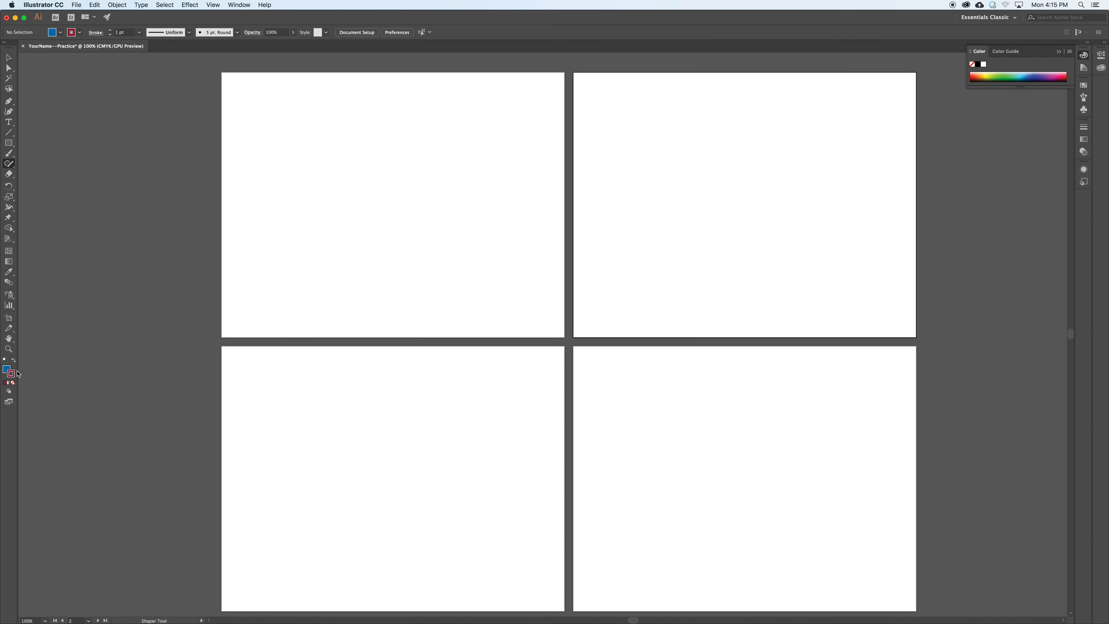
- Draw a rectangle about 3.24 by 2.81 in on the first artboard and set its stroke weight to 10 pt, finally 20 pt
{"action": "left_click", "coordinate": [9, 143]}
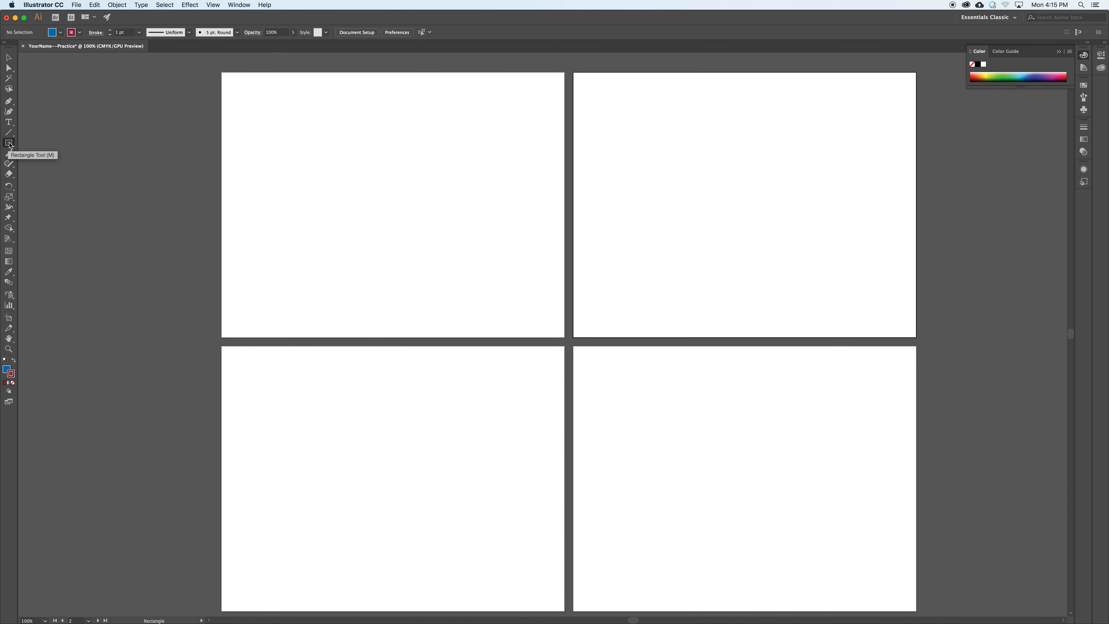
{"action": "left_click_drag", "start_coordinate": [273, 115], "coordinate": [374, 202]}
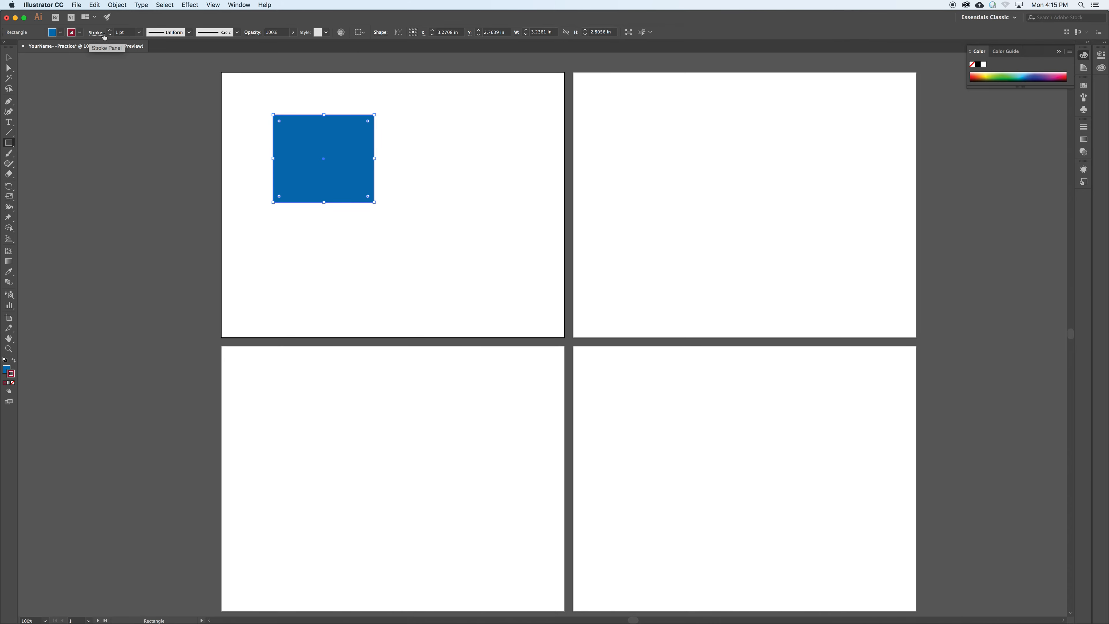
{"action": "left_click", "coordinate": [141, 33]}
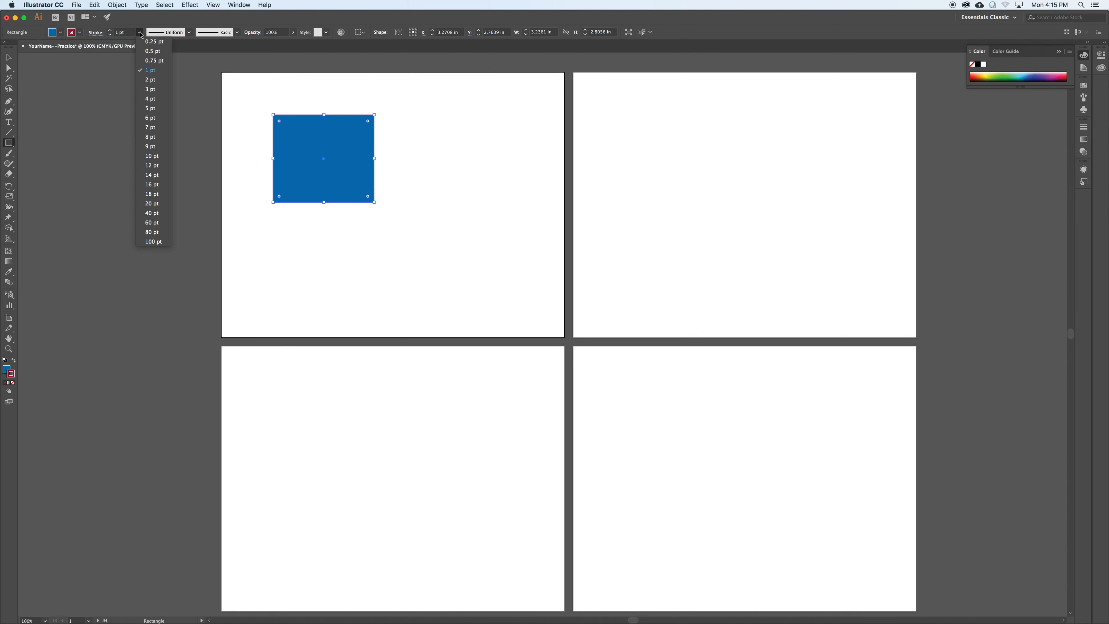
{"action": "left_click", "coordinate": [152, 156]}
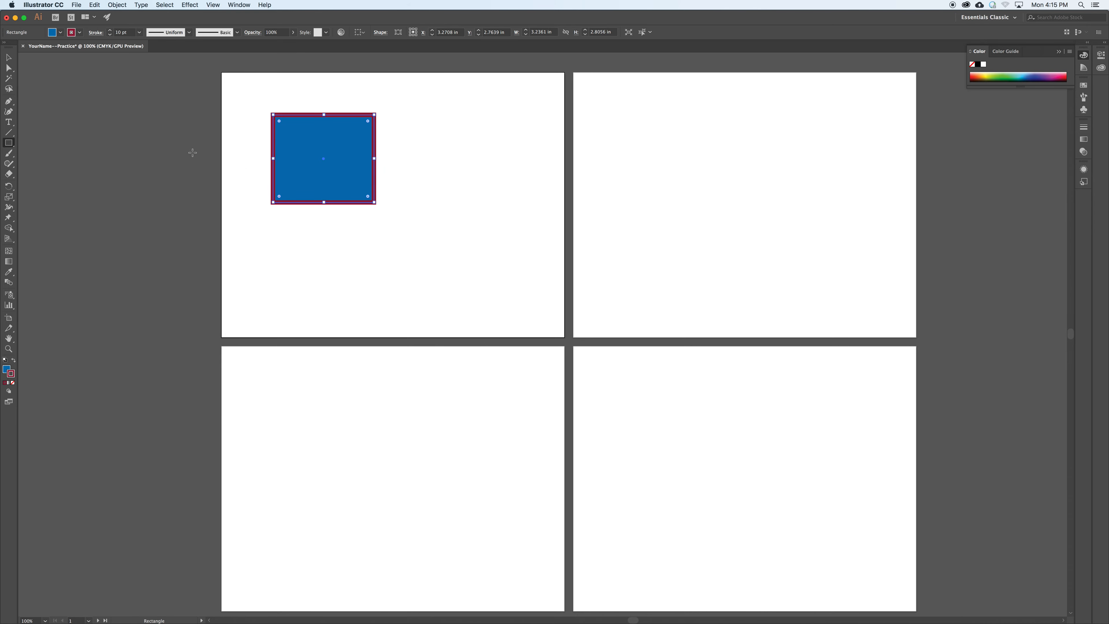
{"action": "left_click", "coordinate": [139, 32]}
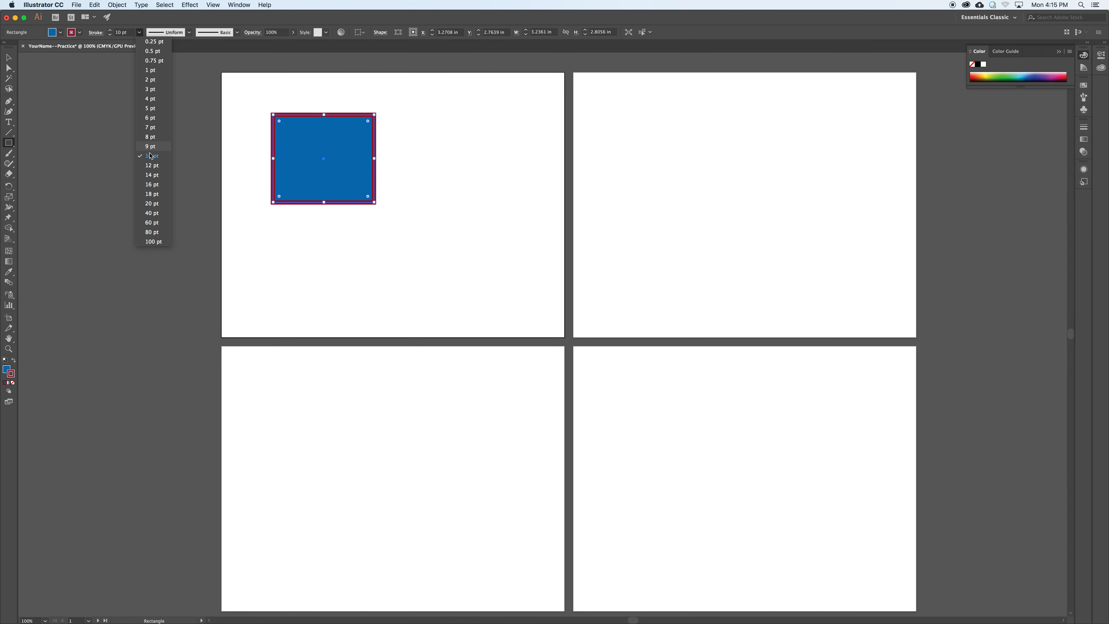
{"action": "left_click", "coordinate": [152, 203]}
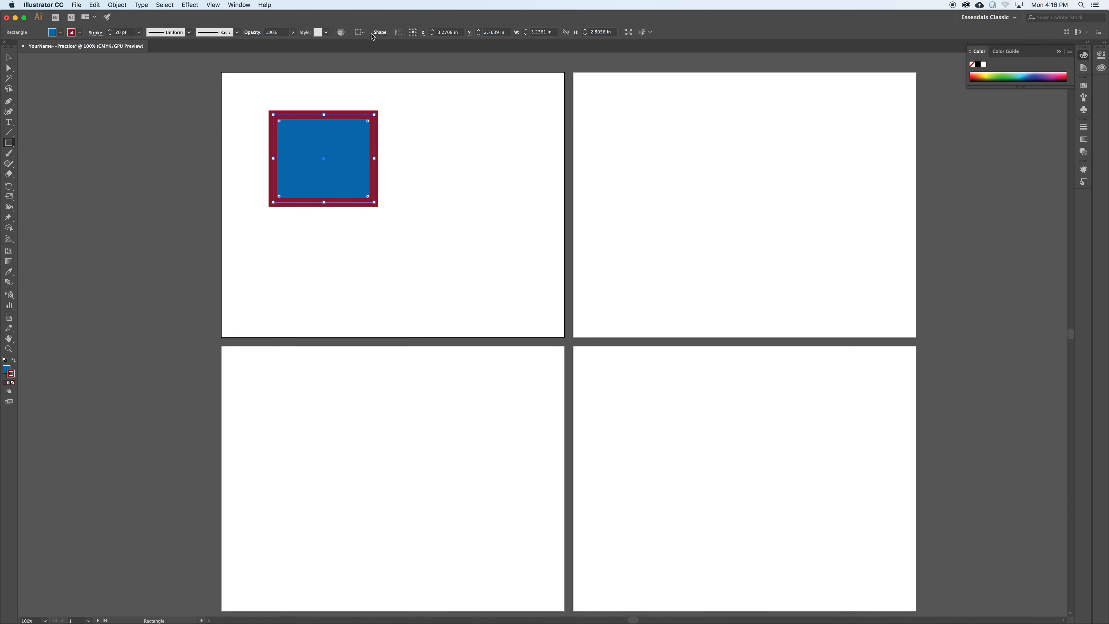
- Try three variable width profiles on the rectangle's stroke: the double bulge, the off-centre taper and the half-oval
{"action": "left_click", "coordinate": [190, 33]}
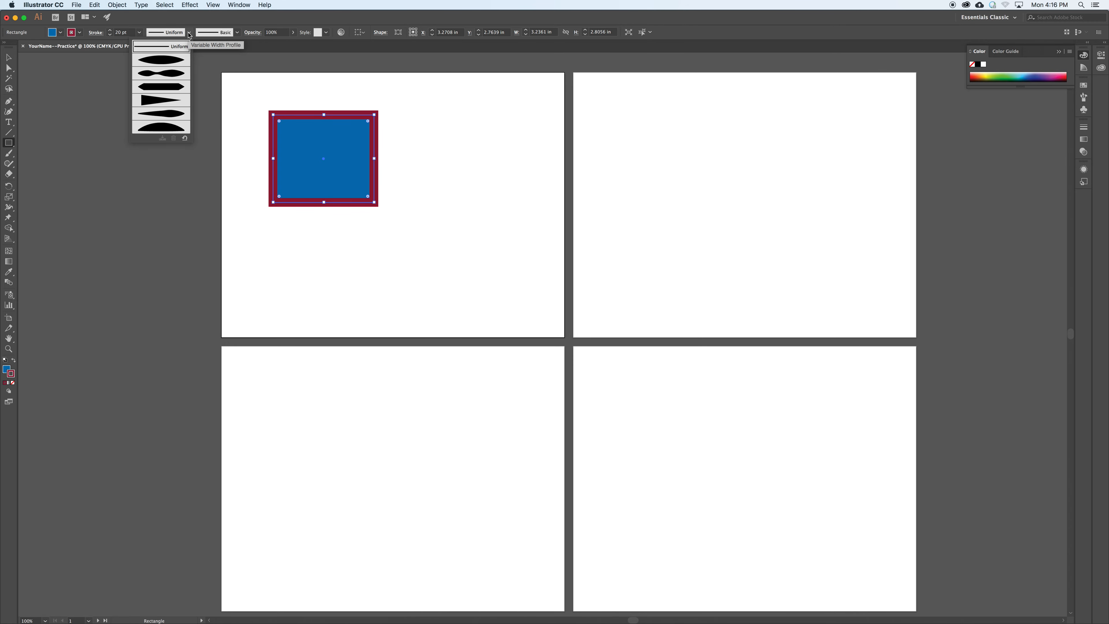
{"action": "left_click", "coordinate": [173, 74]}
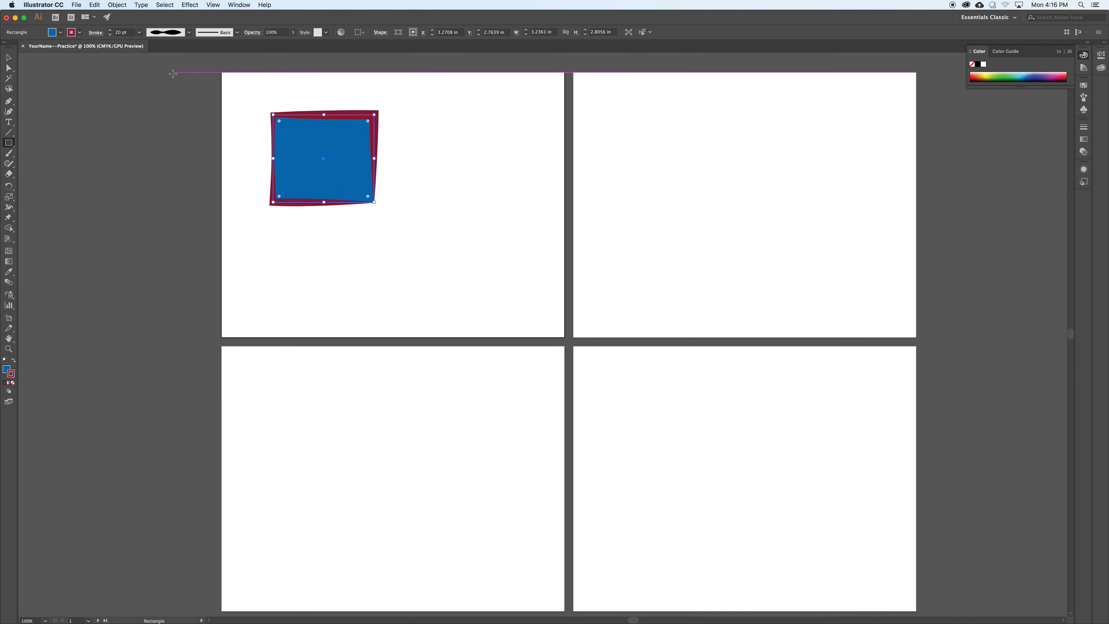
{"action": "left_click", "coordinate": [190, 33]}
{"action": "left_click", "coordinate": [170, 112]}
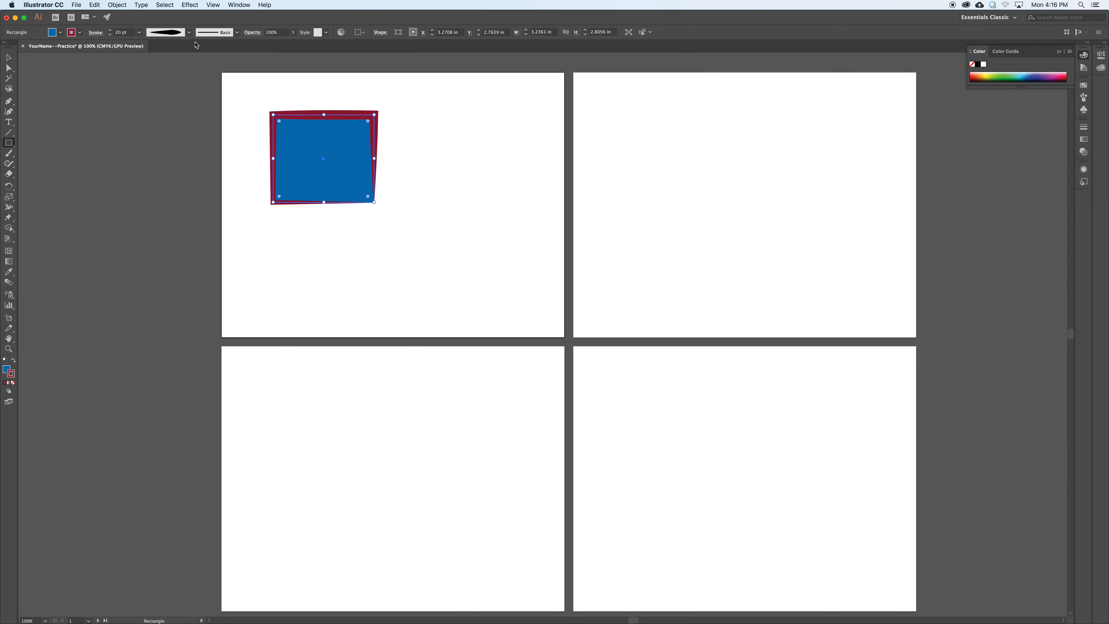
{"action": "left_click", "coordinate": [191, 32]}
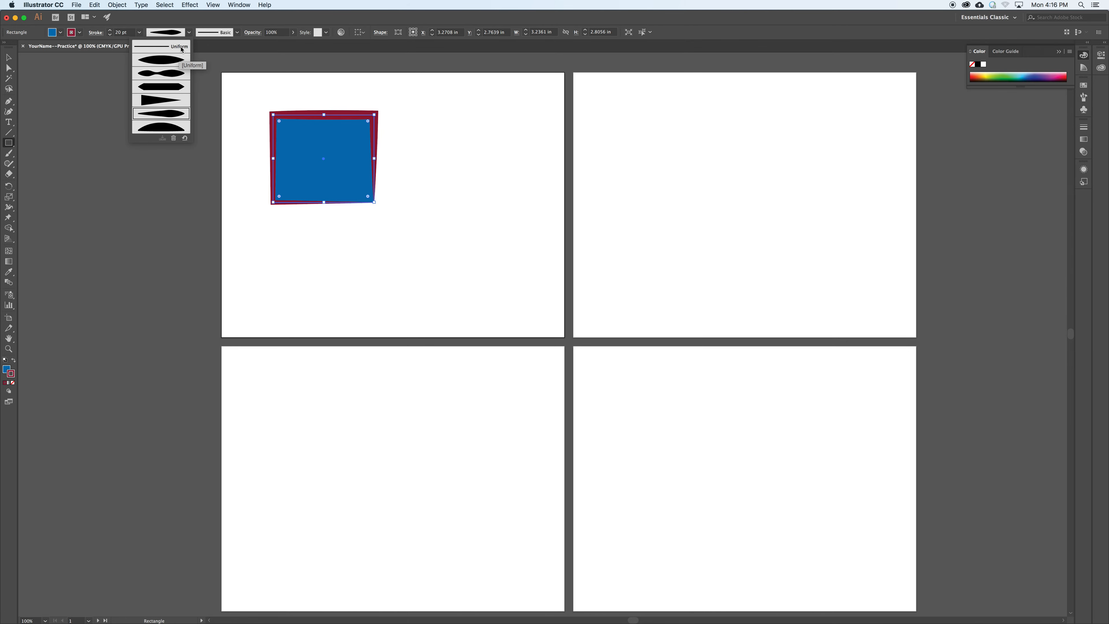
{"action": "left_click", "coordinate": [170, 126]}
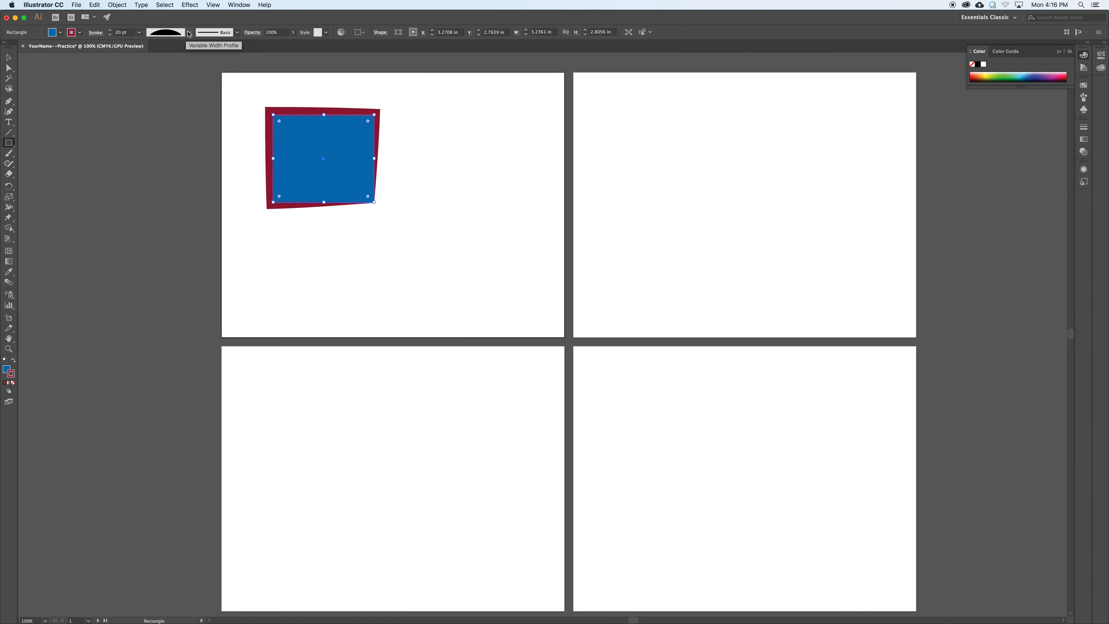
- Apply the rough charcoal-like brush to the rectangle's stroke and set the stroke weight to 9 pt
{"action": "left_click", "coordinate": [237, 34]}
{"action": "left_click", "coordinate": [223, 91]}
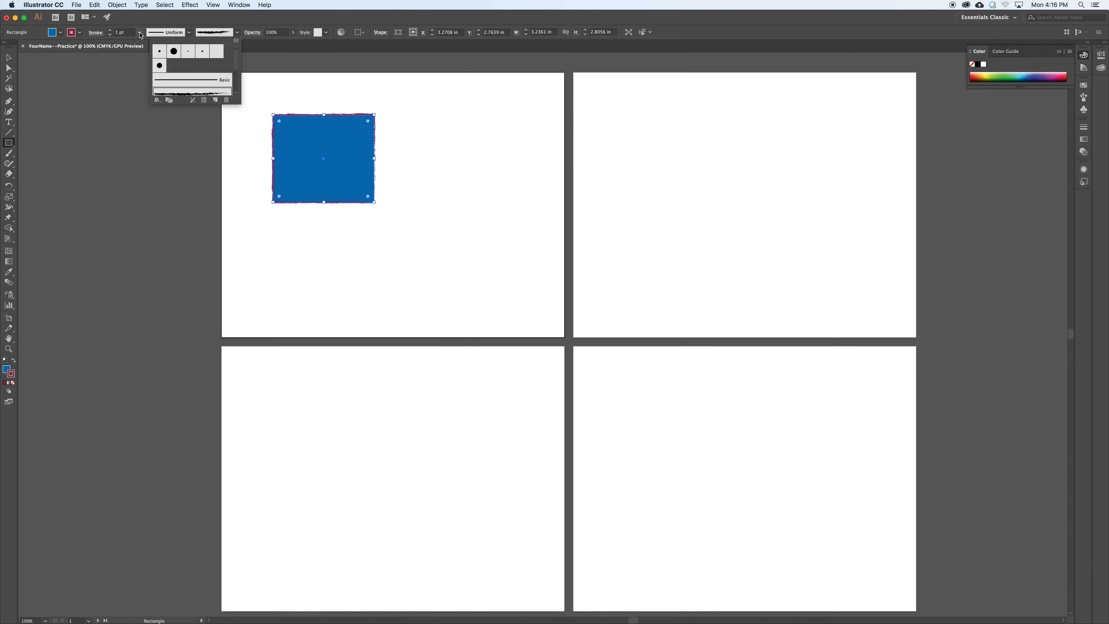
{"action": "left_click", "coordinate": [141, 35]}
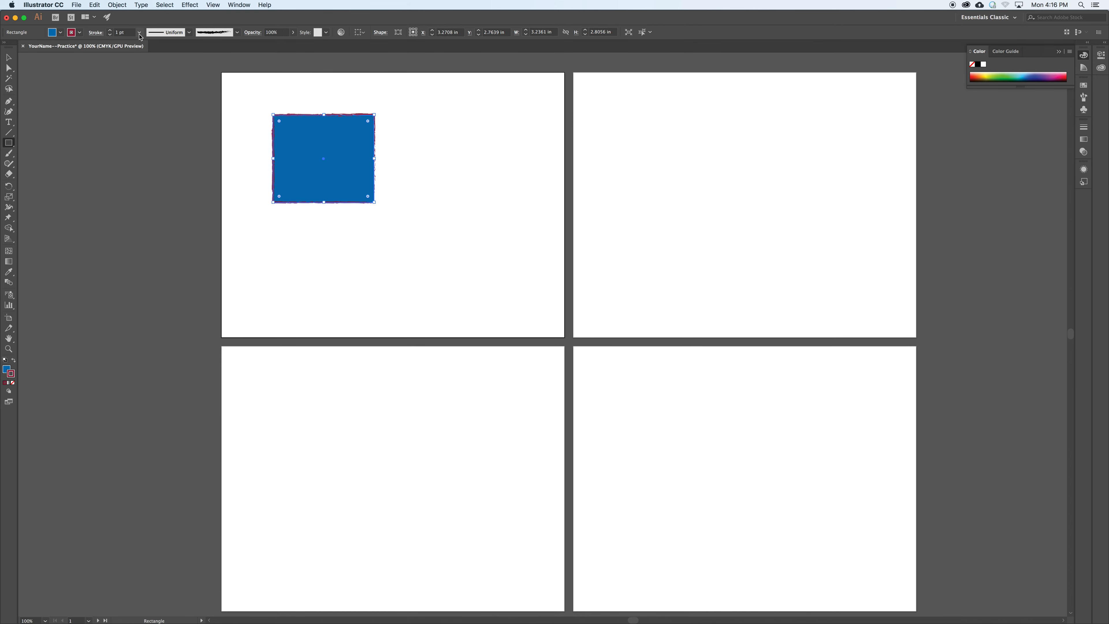
{"action": "left_click", "coordinate": [141, 35]}
{"action": "left_click", "coordinate": [161, 154]}
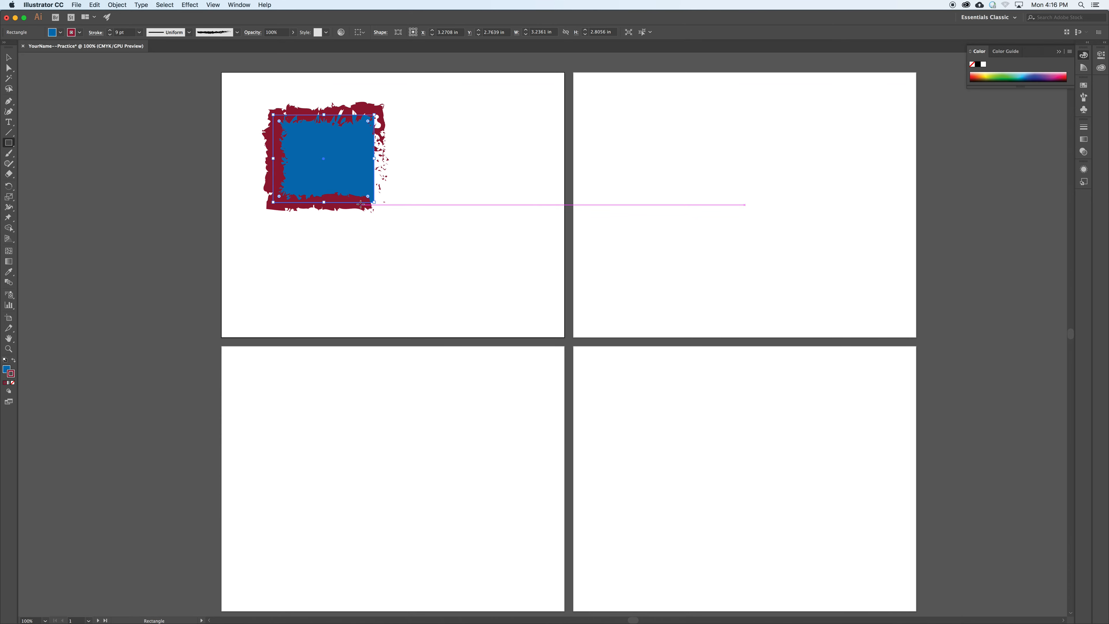
- Lower the rectangle's opacity to about 51% and restore it to 100%
{"action": "left_click", "coordinate": [292, 33]}
{"action": "left_click_drag", "start_coordinate": [291, 43], "coordinate": [276, 47]}
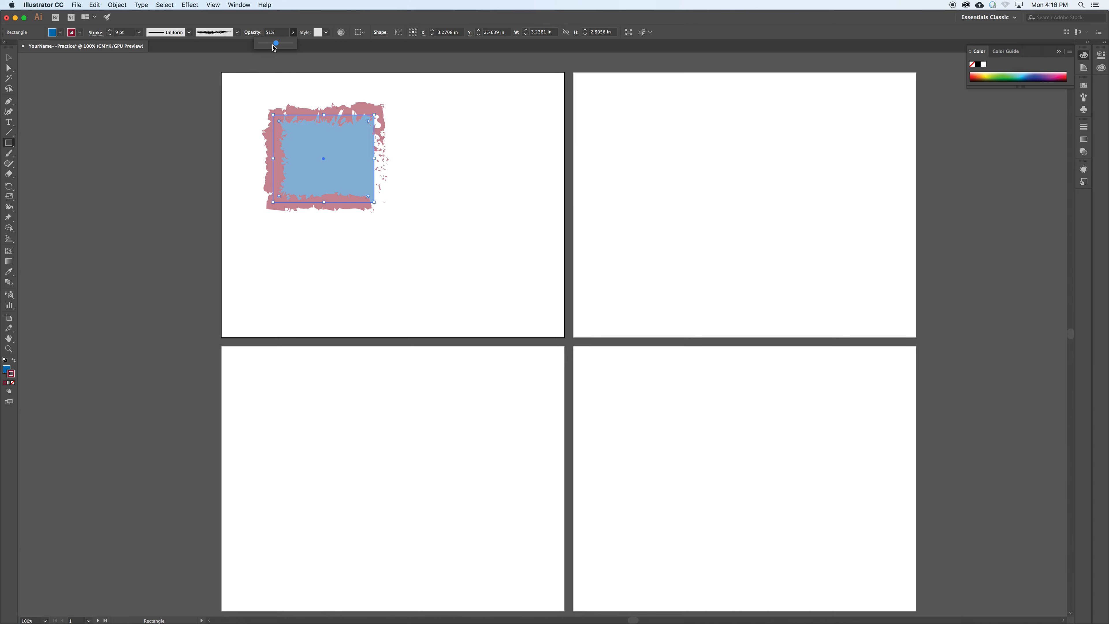
{"action": "left_click_drag", "start_coordinate": [276, 46], "coordinate": [295, 45]}
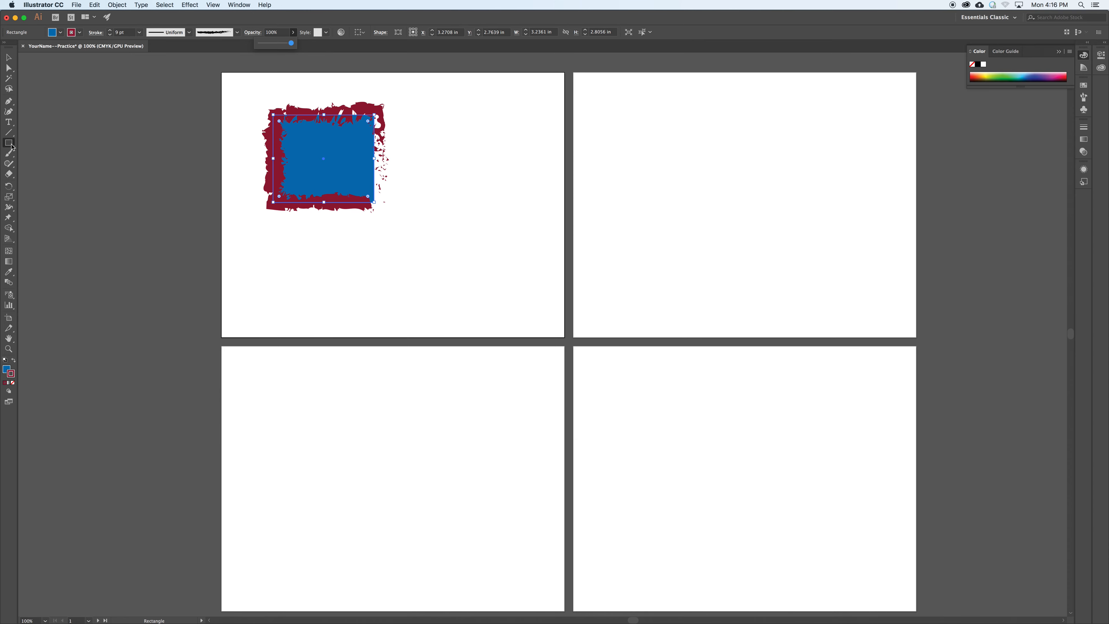
- Tear off the rectangle shape tools as a floating toolbar and float the Color panel over the second artboard
{"action": "left_click", "coordinate": [10, 145]}
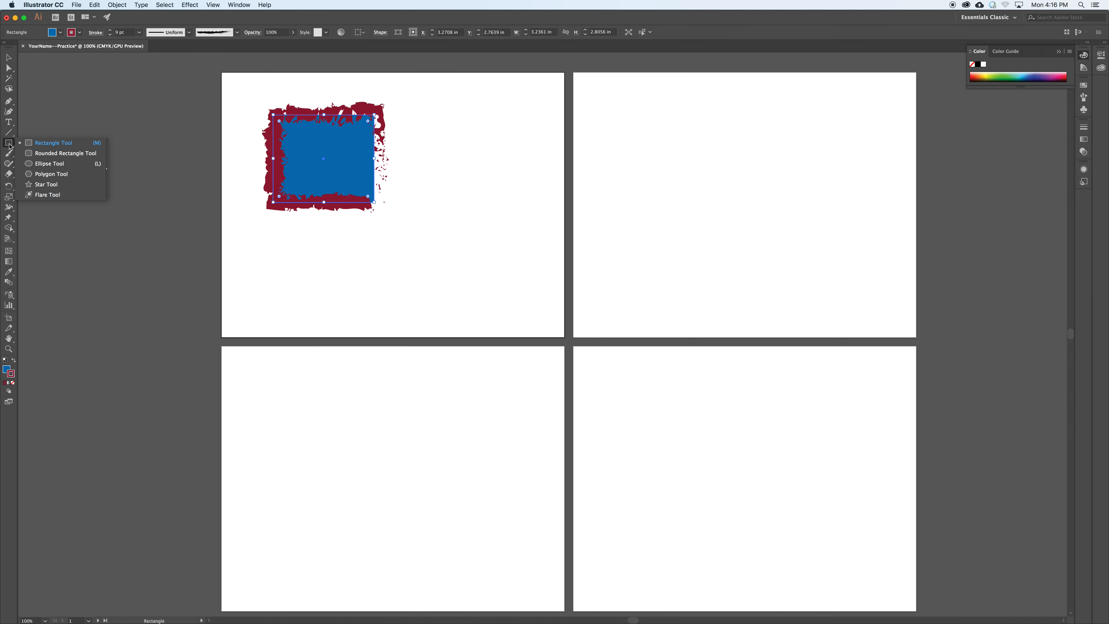
{"action": "left_click", "coordinate": [108, 155]}
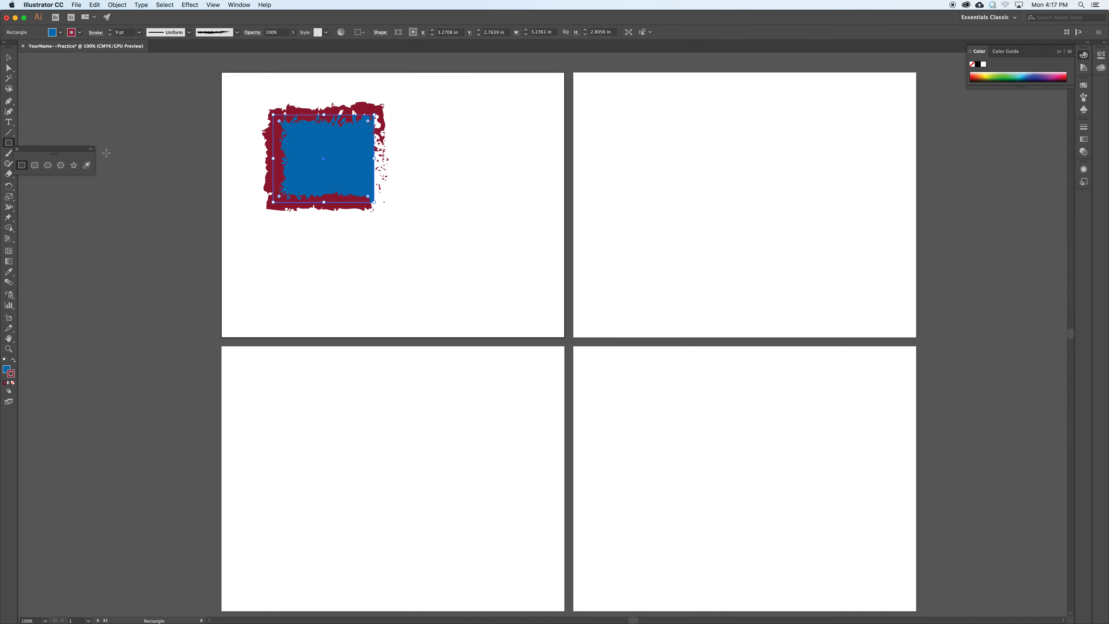
{"action": "left_click_drag", "start_coordinate": [61, 149], "coordinate": [97, 88]}
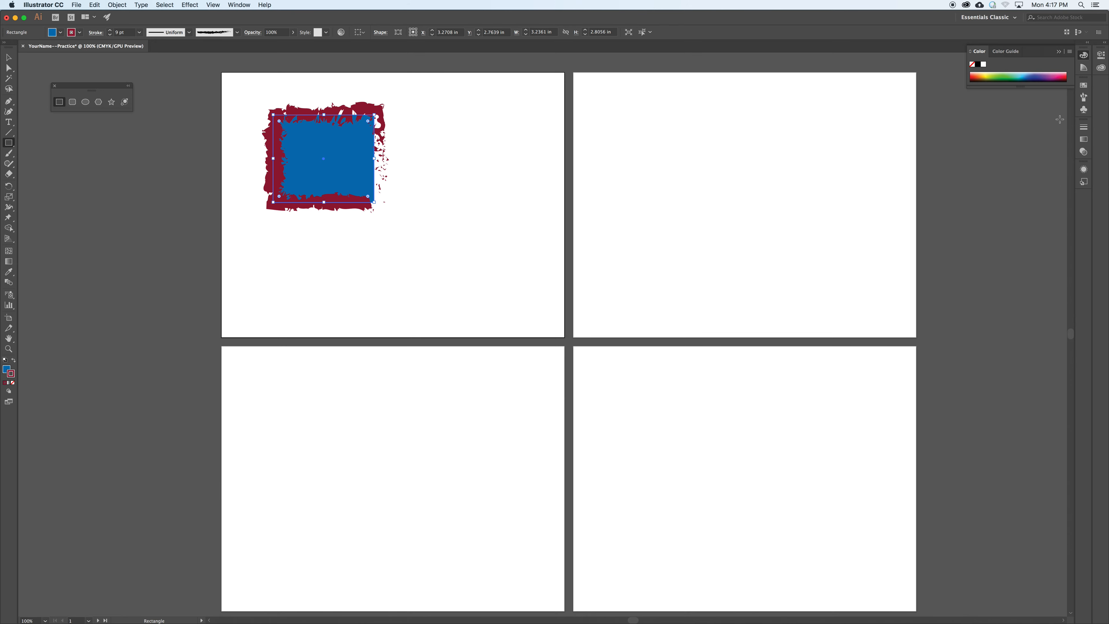
{"action": "left_click_drag", "start_coordinate": [1033, 52], "coordinate": [903, 99]}
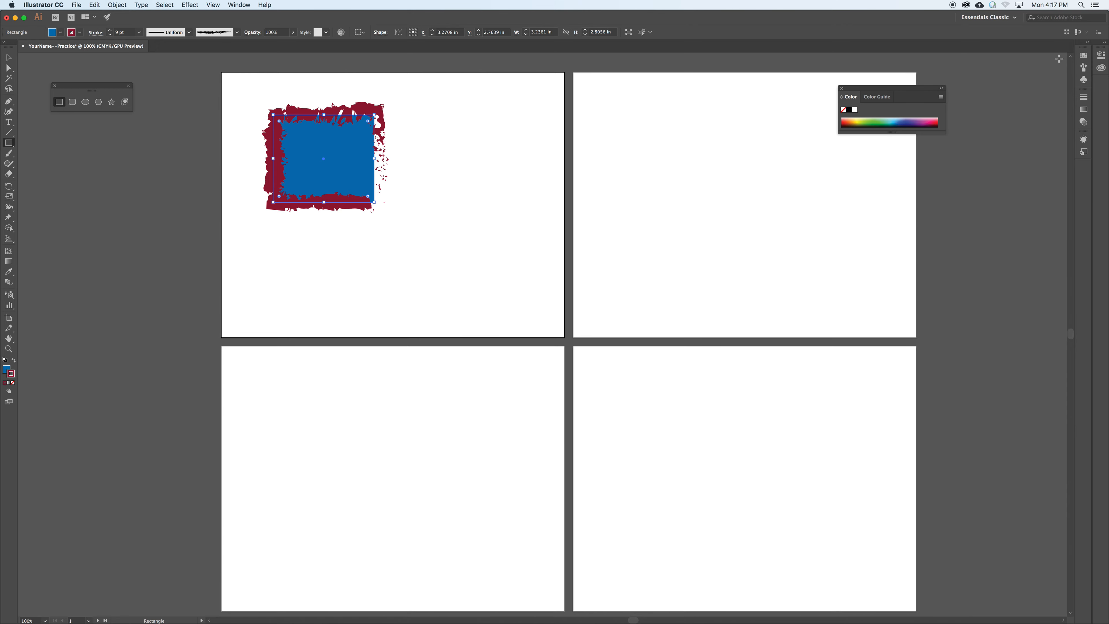
- Reset the Essentials Classic workspace to its default layout and collapse the Properties panel group
{"action": "left_click", "coordinate": [1013, 18]}
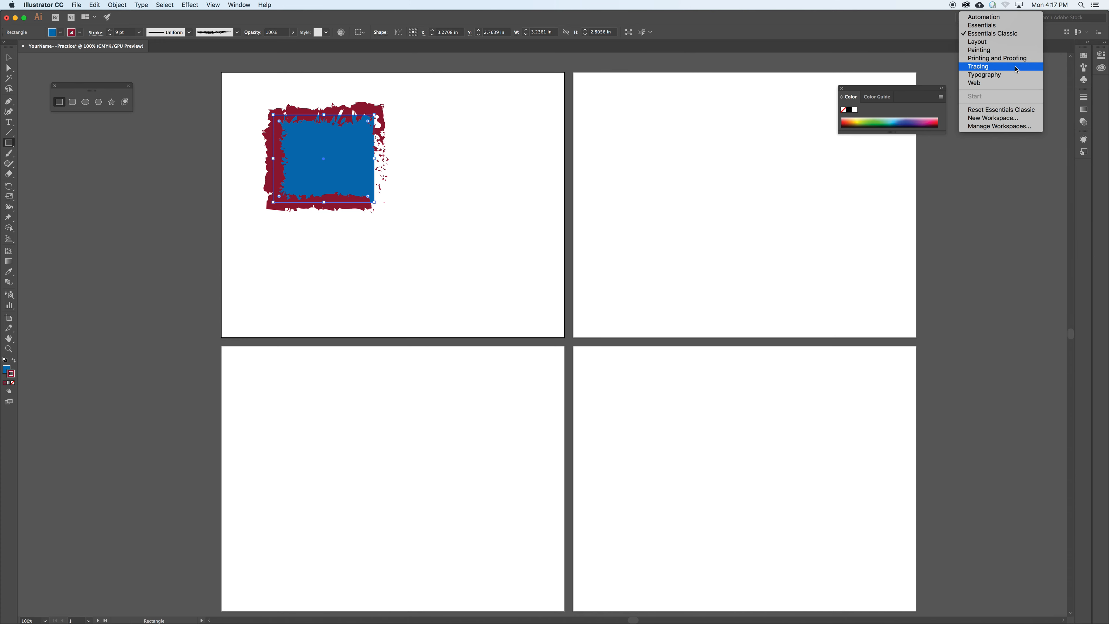
{"action": "left_click", "coordinate": [1005, 115]}
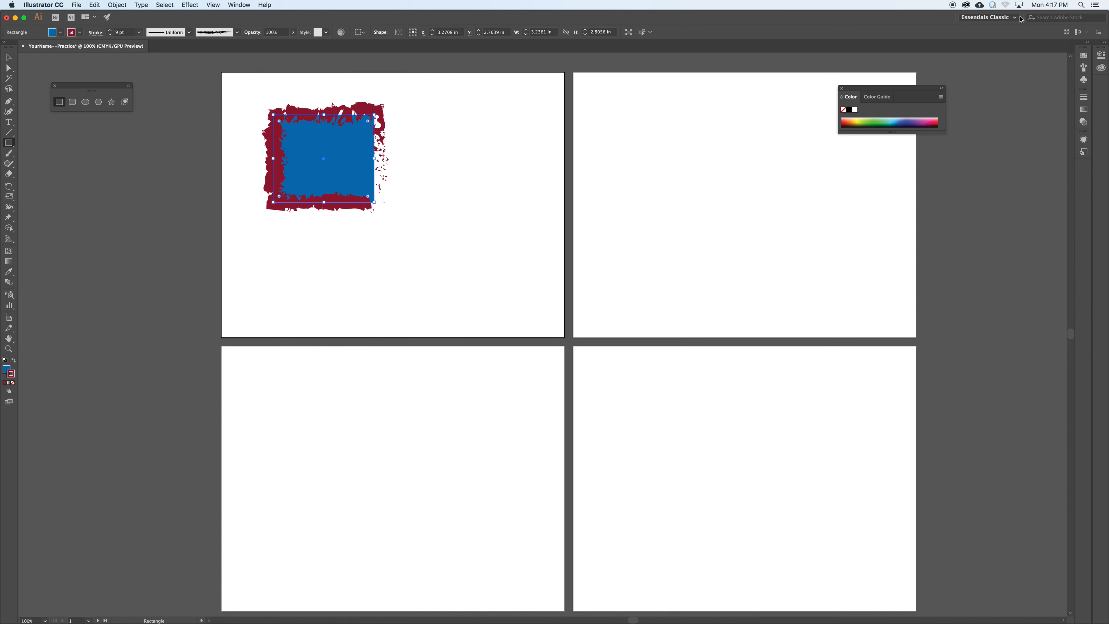
{"action": "left_click", "coordinate": [1017, 21]}
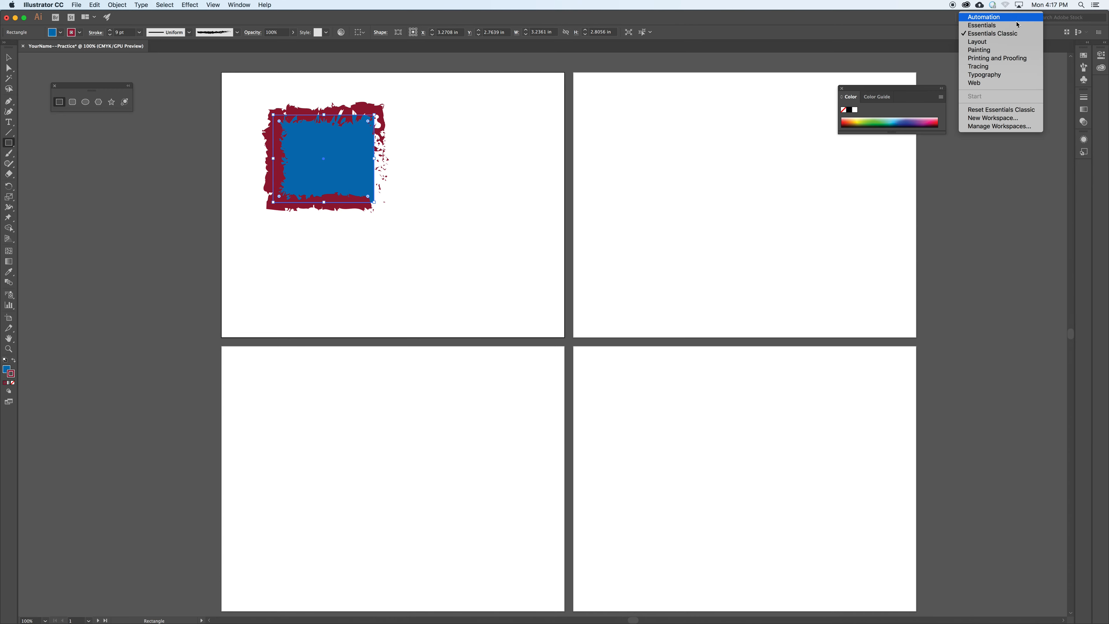
{"action": "left_click", "coordinate": [1010, 111]}
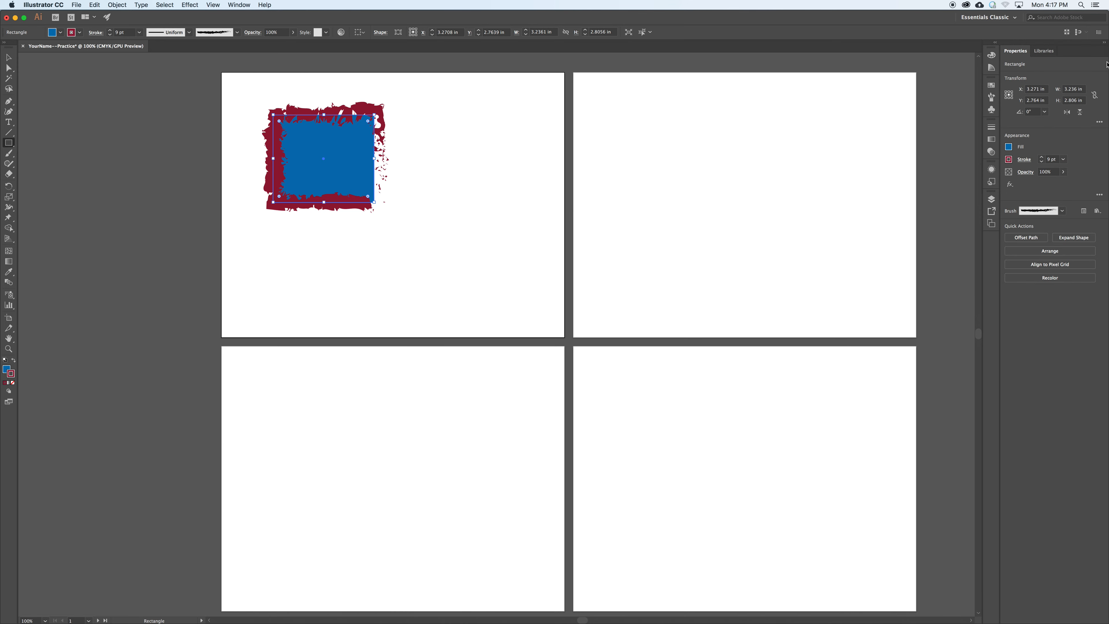
{"action": "left_click", "coordinate": [1105, 44]}
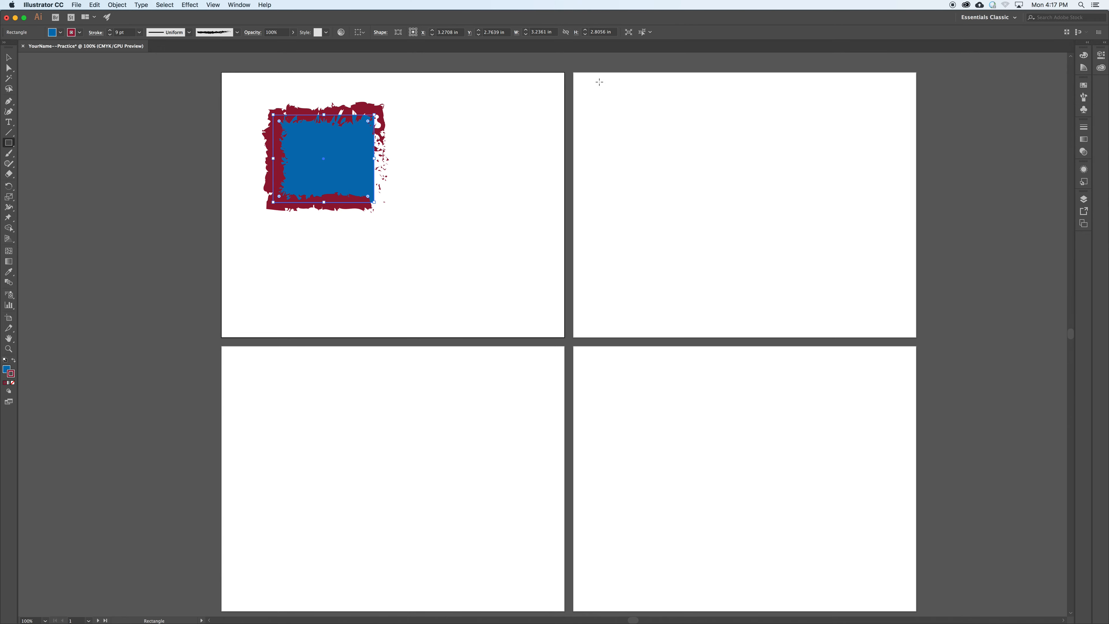
- Look through the list of available panels and view the Artboards and Layers panels
{"action": "left_click", "coordinate": [239, 5]}
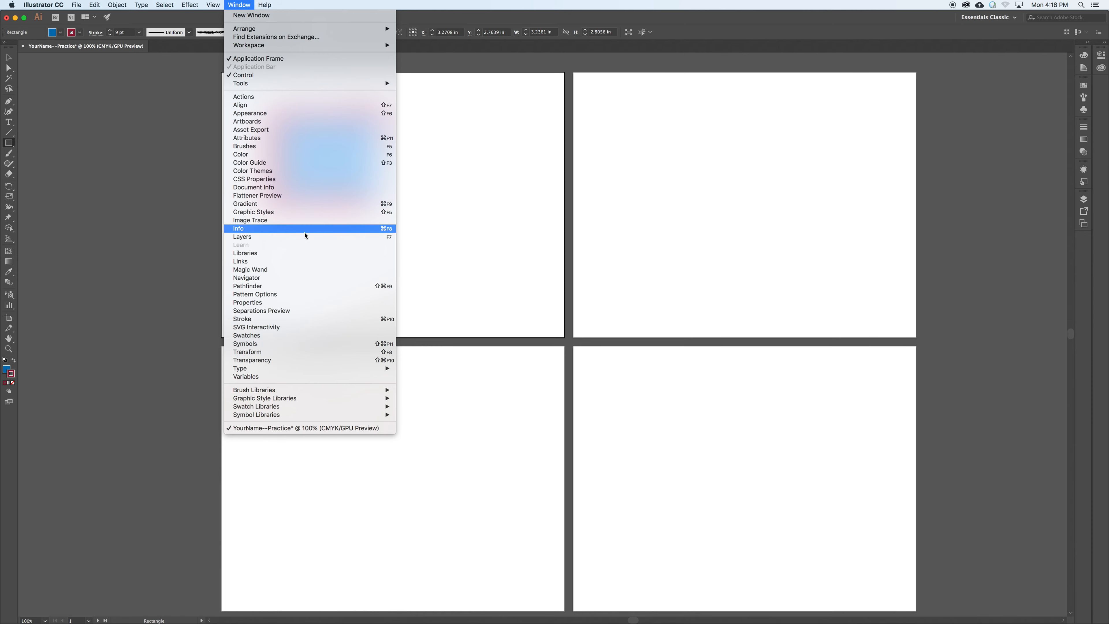
{"action": "left_click", "coordinate": [1044, 230]}
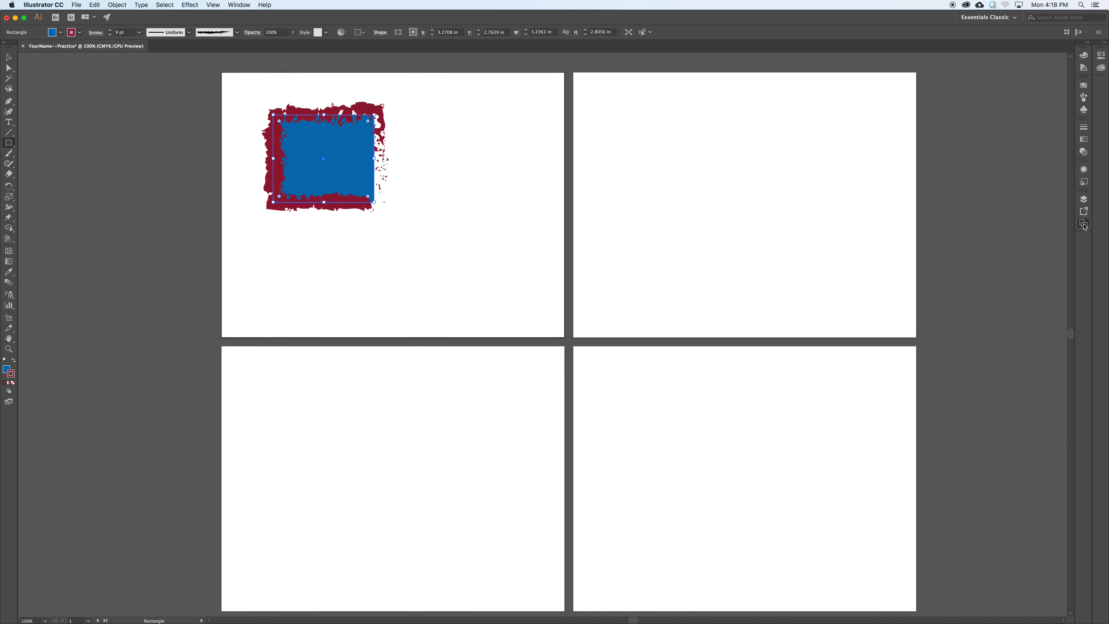
{"action": "left_click", "coordinate": [1084, 224]}
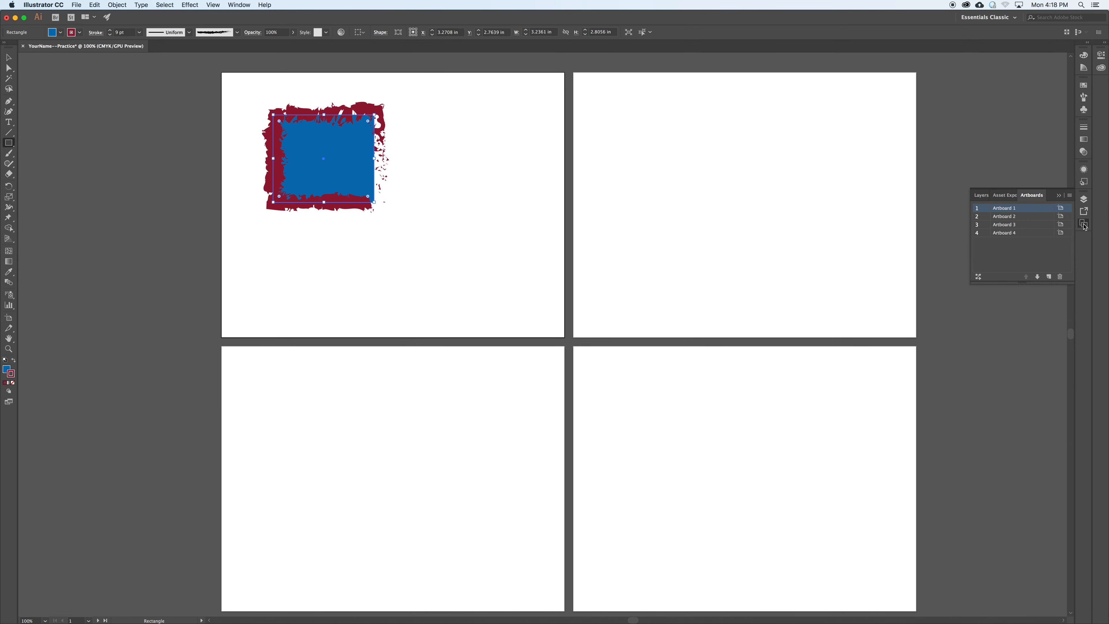
{"action": "left_click", "coordinate": [986, 200]}
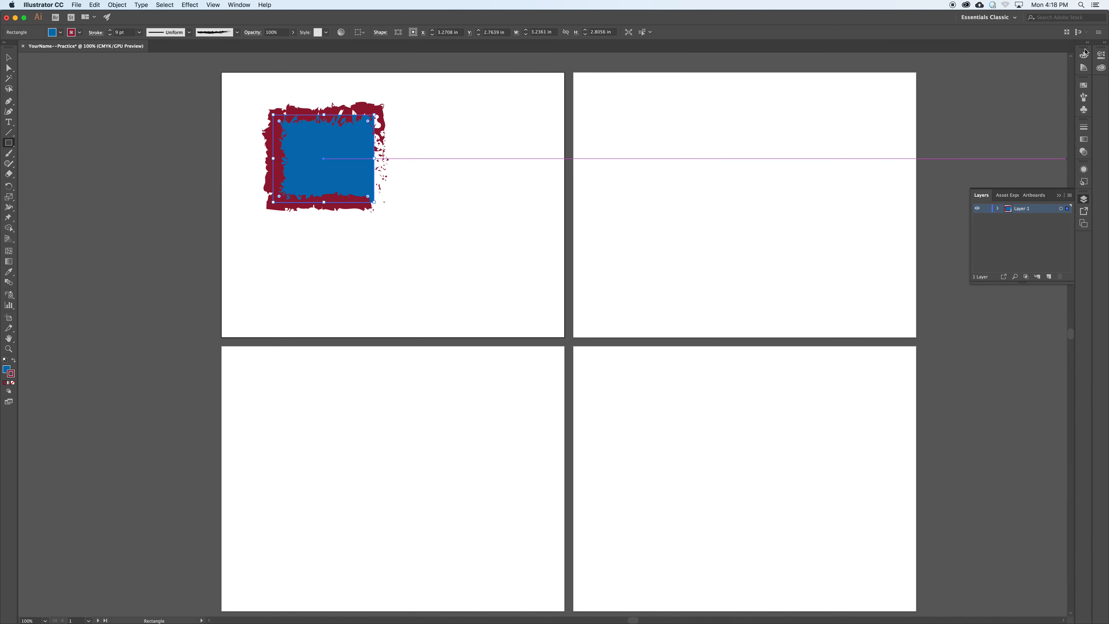
- View the Color, Color Guide, Swatches, Brushes, Symbols, Stroke, Gradient, Transparency and Appearance panels in turn
{"action": "left_click", "coordinate": [1084, 55]}
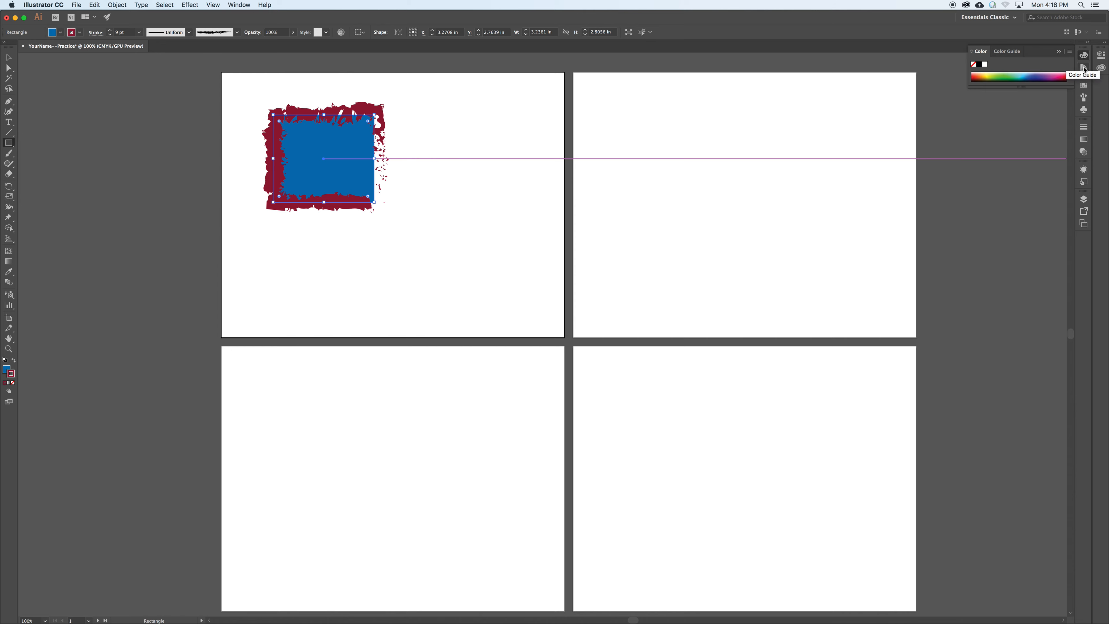
{"action": "left_click", "coordinate": [1084, 68]}
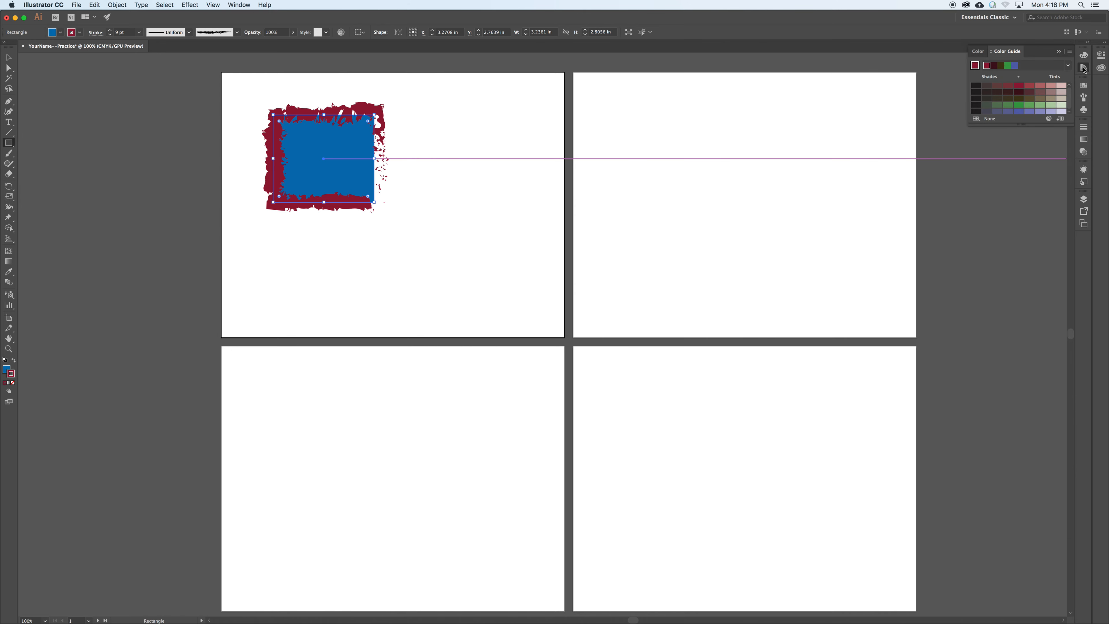
{"action": "left_click", "coordinate": [1083, 87]}
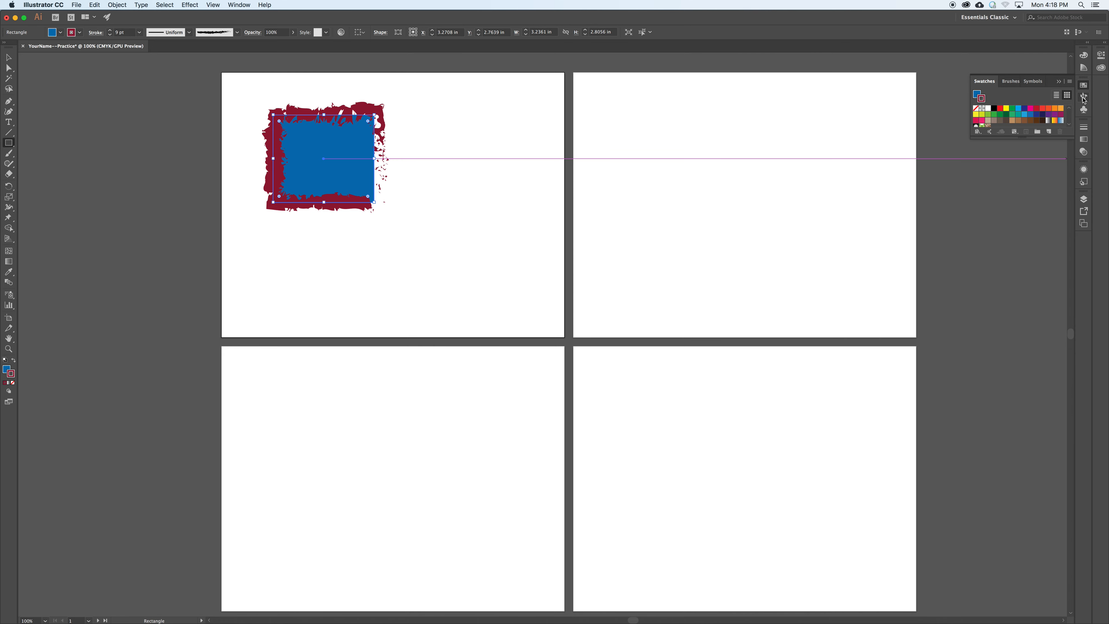
{"action": "left_click", "coordinate": [1083, 98]}
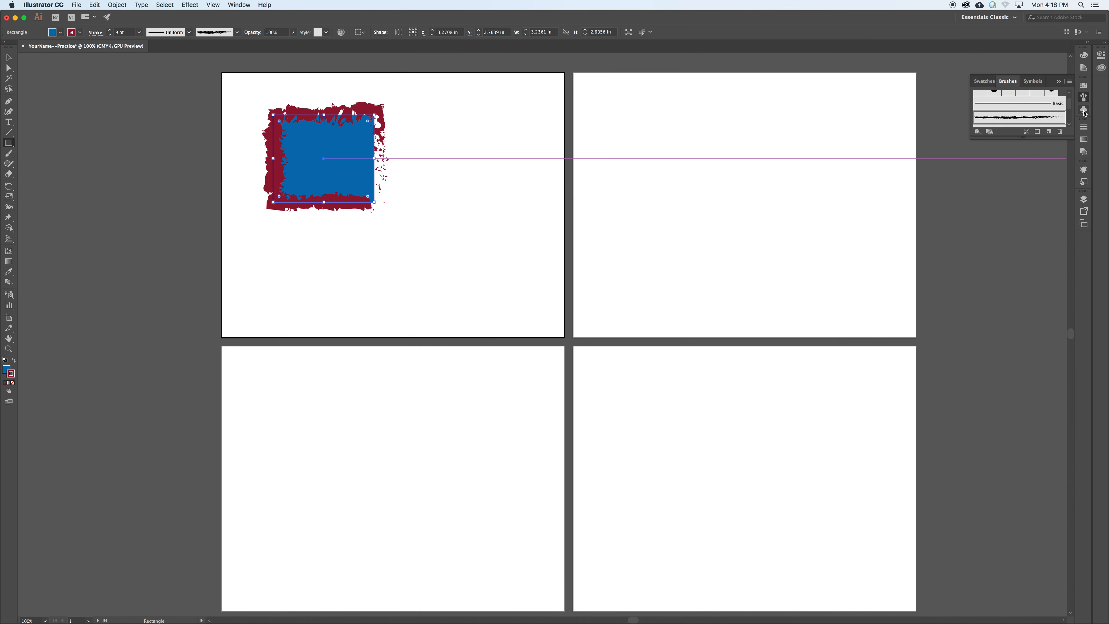
{"action": "left_click", "coordinate": [1084, 110]}
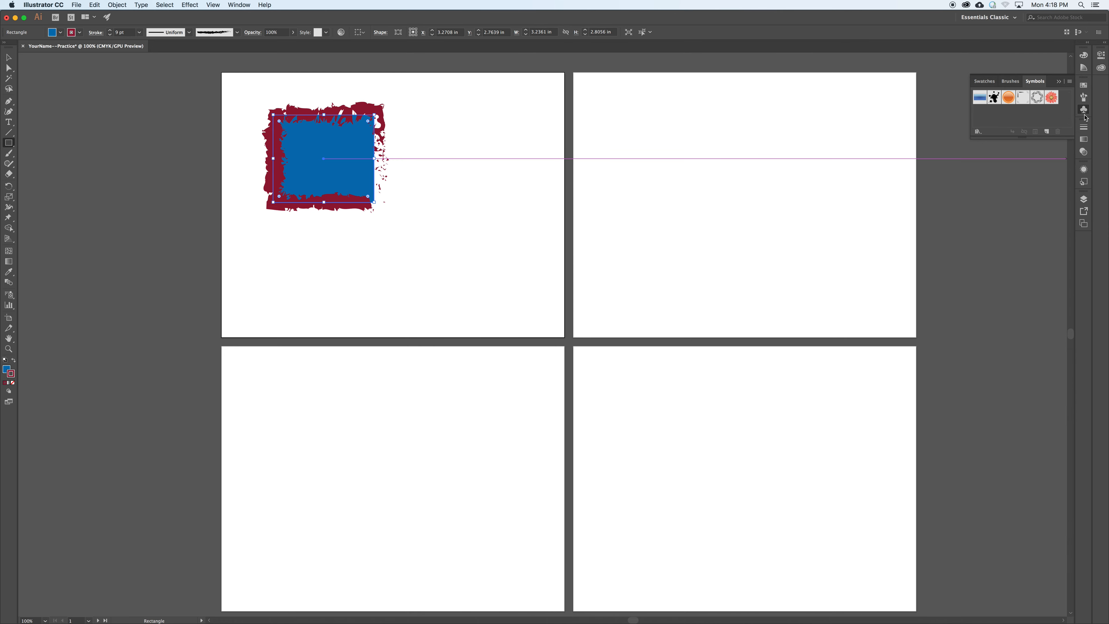
{"action": "left_click", "coordinate": [1084, 129]}
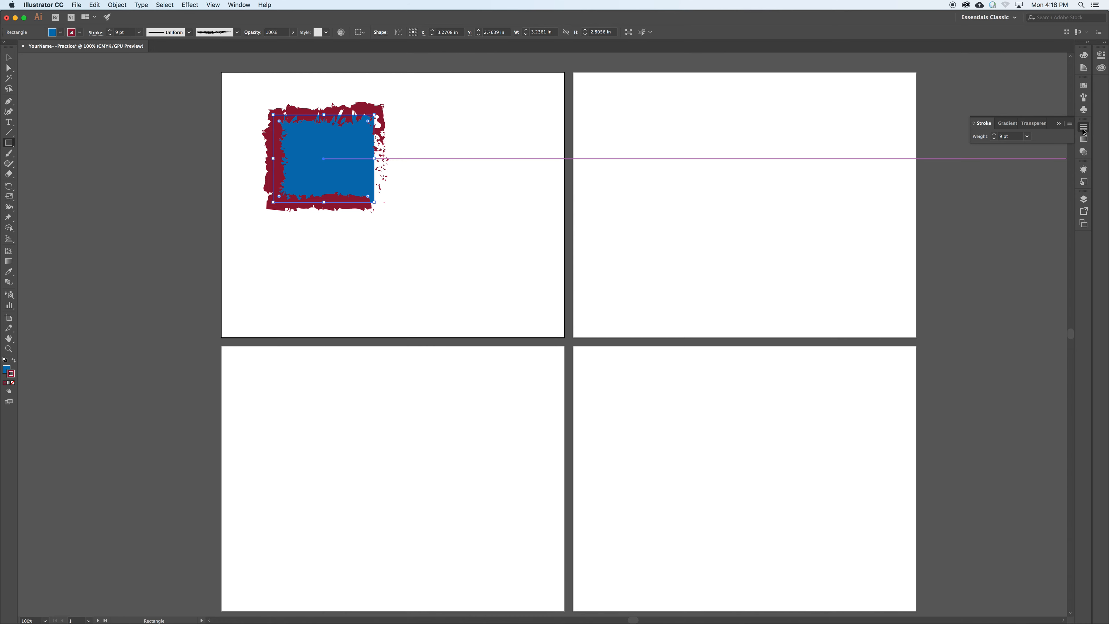
{"action": "left_click", "coordinate": [1083, 141]}
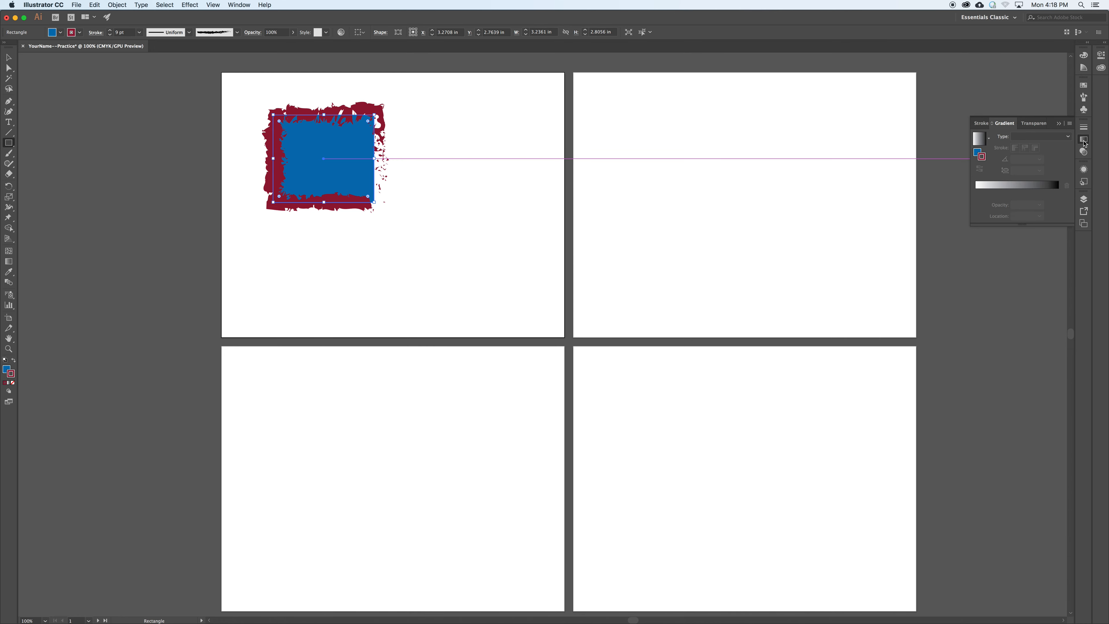
{"action": "left_click", "coordinate": [1084, 152]}
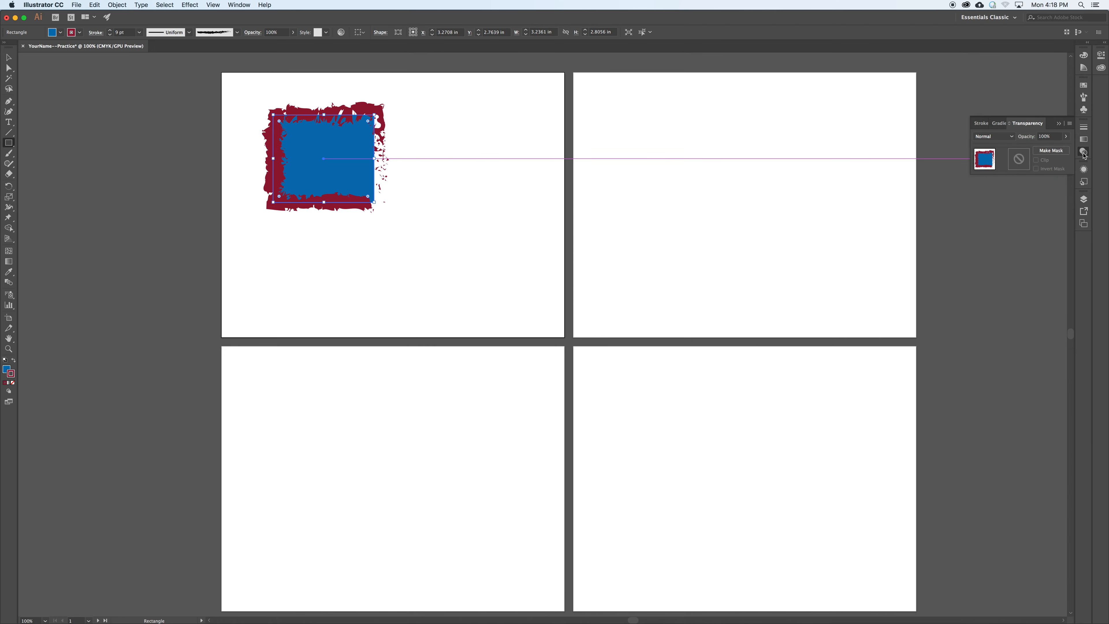
{"action": "left_click", "coordinate": [1083, 171]}
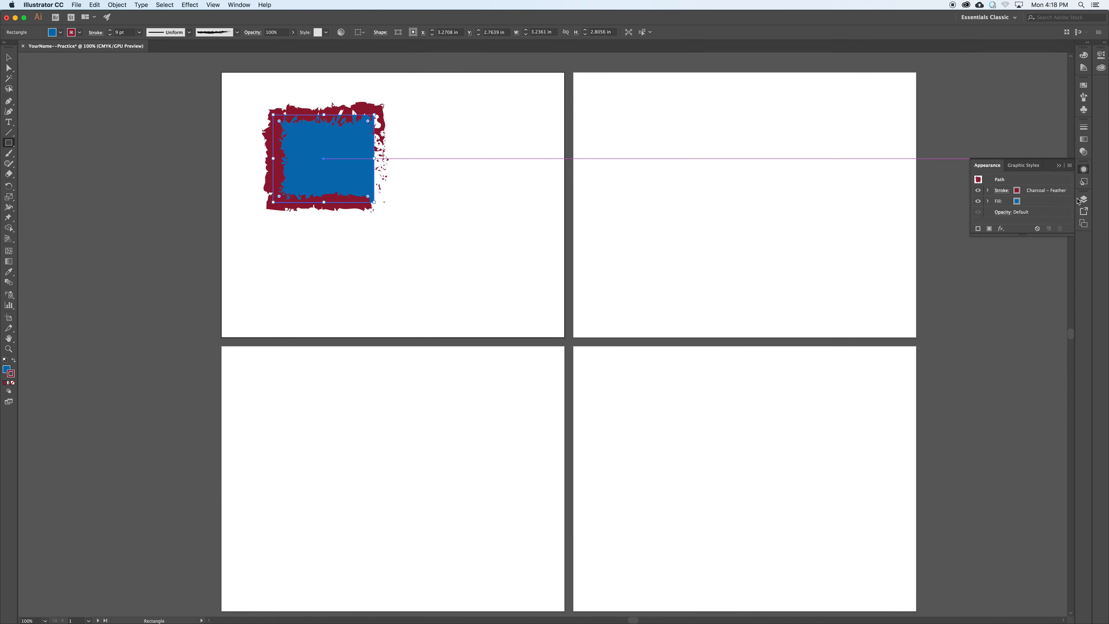
- Preview the Typography and Printing and Proofing workspaces, and return to Essentials Classic with its layout reset
{"action": "left_click", "coordinate": [1015, 20]}
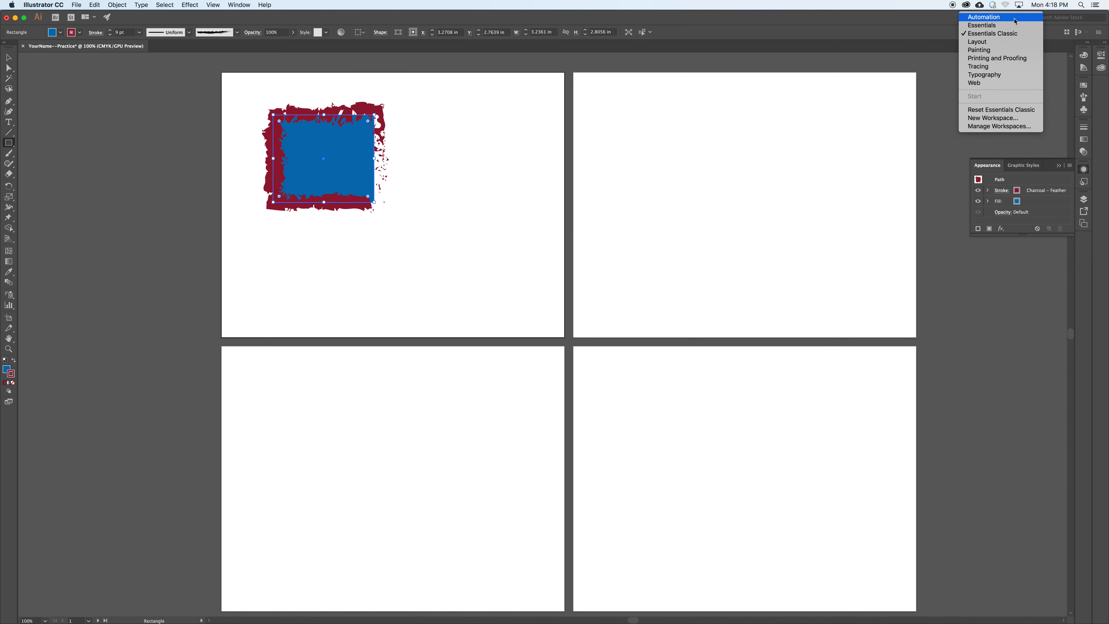
{"action": "left_click", "coordinate": [993, 75]}
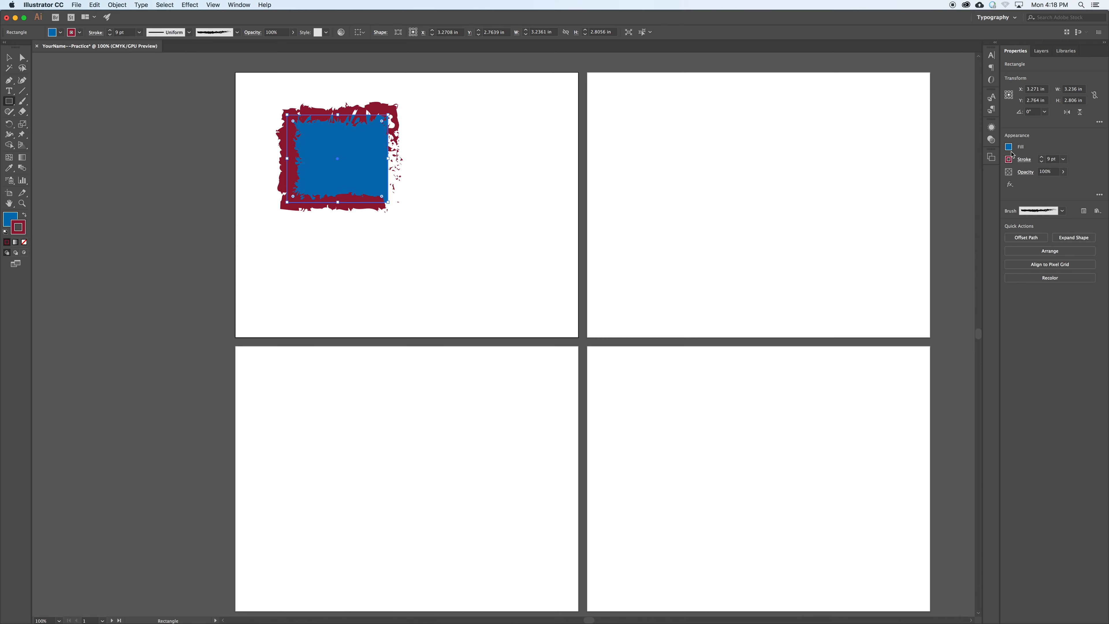
{"action": "left_click", "coordinate": [1014, 18]}
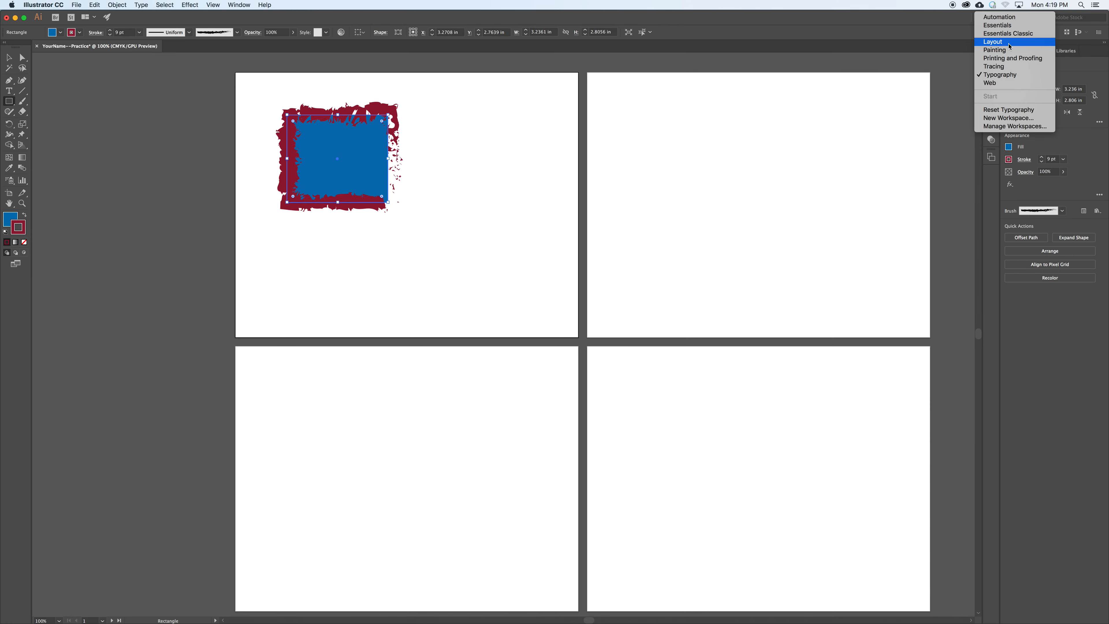
{"action": "left_click", "coordinate": [1006, 60]}
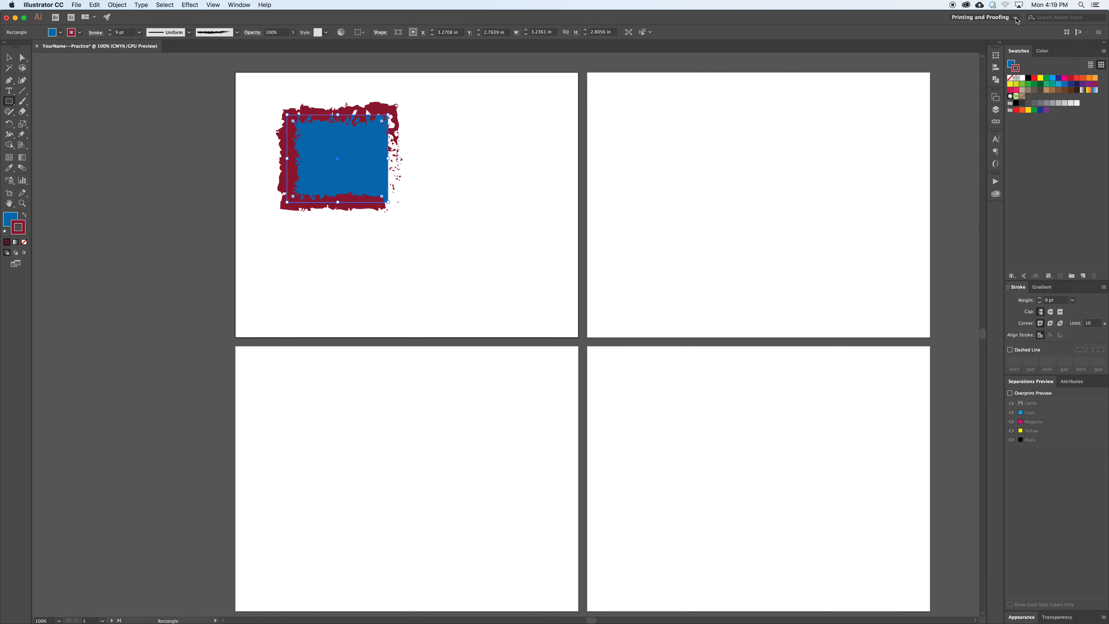
{"action": "left_click", "coordinate": [1016, 18]}
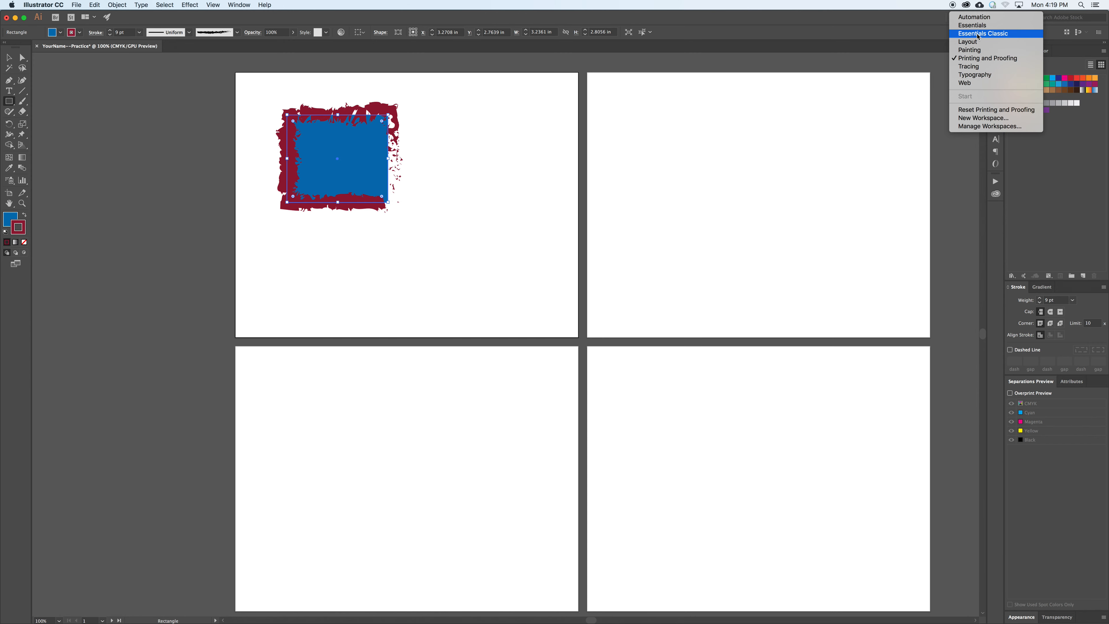
{"action": "left_click", "coordinate": [978, 37]}
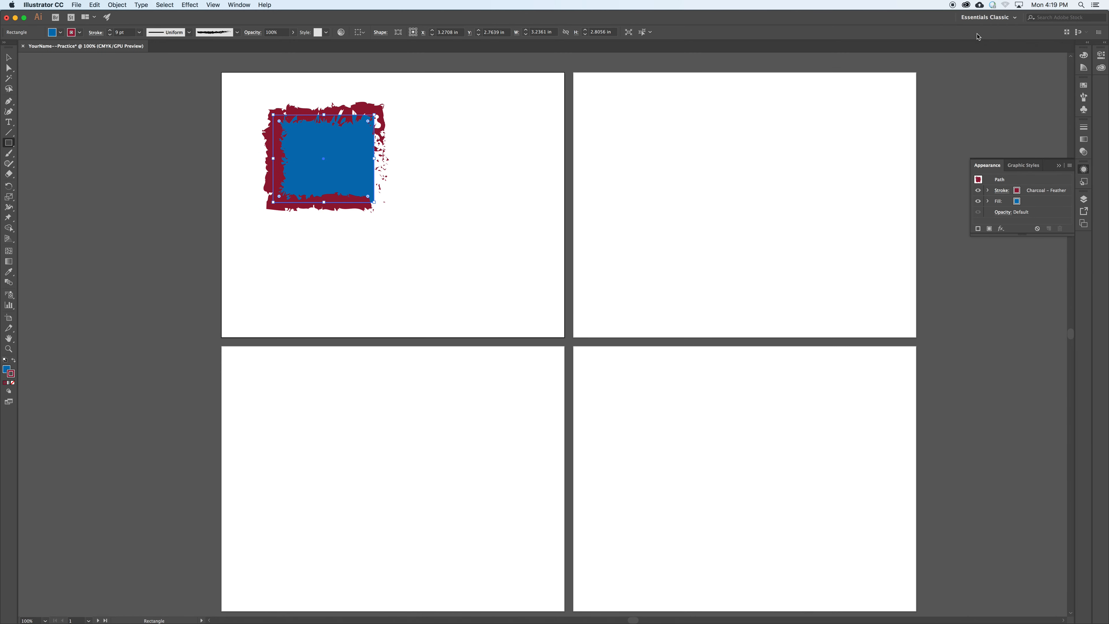
{"action": "left_click", "coordinate": [1009, 17]}
{"action": "left_click", "coordinate": [1000, 110]}
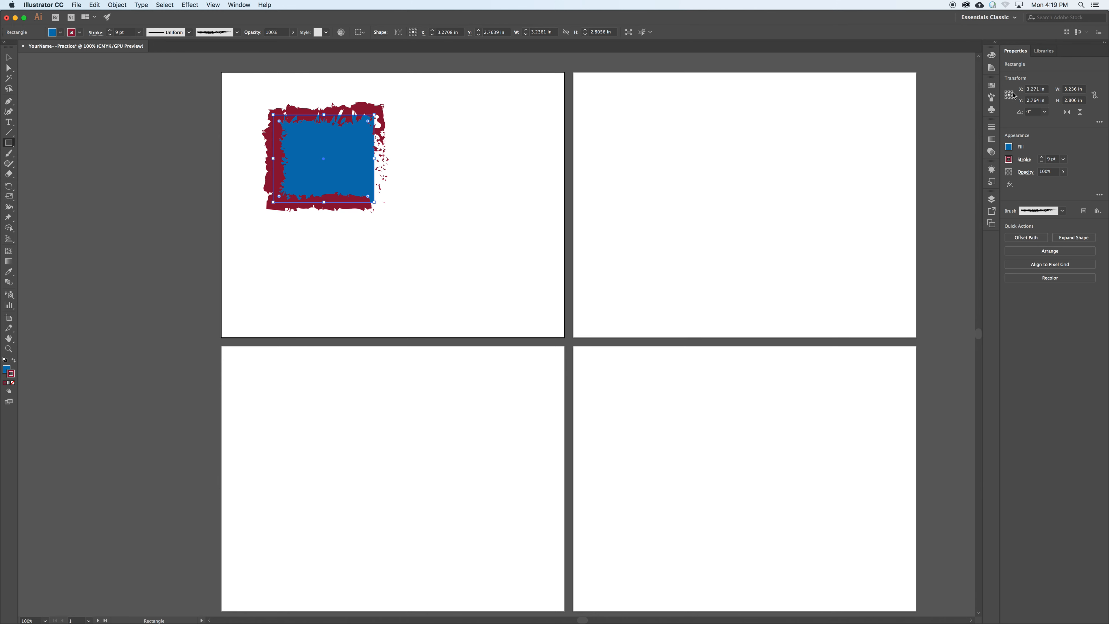
- Float the Properties panel over the artboards and tear off the Paintbrush tool group as a floating toolbar
{"action": "left_click_drag", "start_coordinate": [1015, 52], "coordinate": [828, 114]}
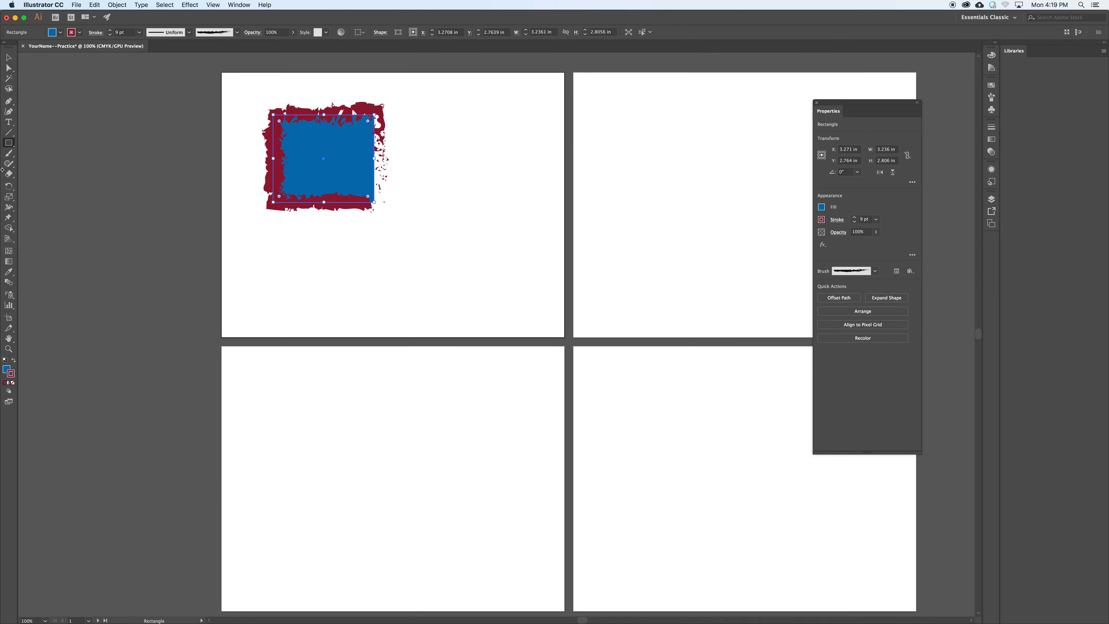
{"action": "left_click", "coordinate": [10, 154]}
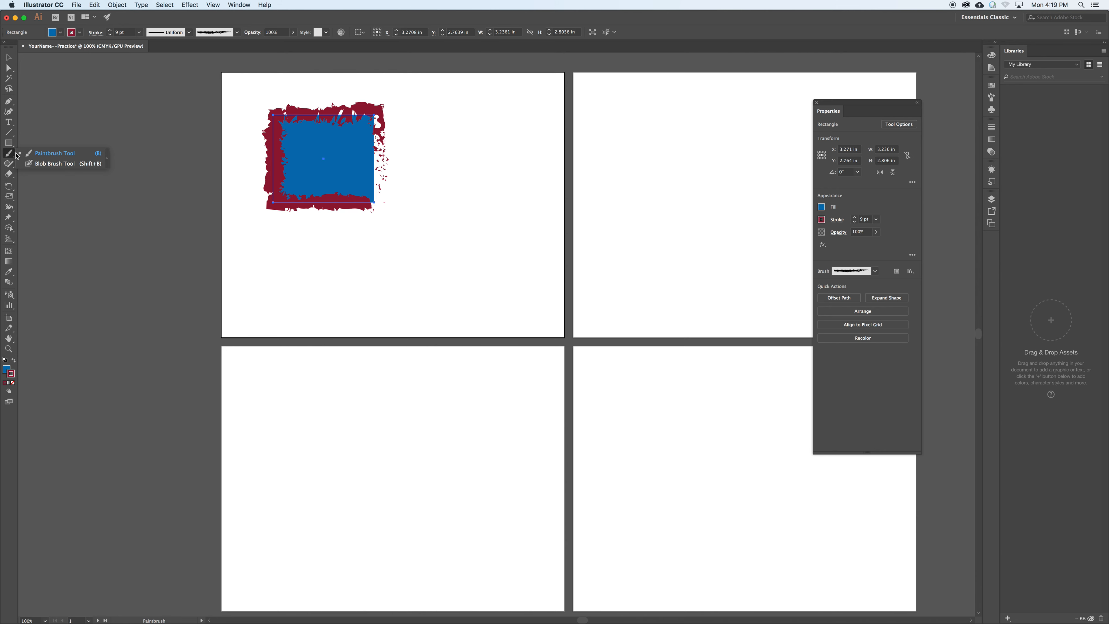
{"action": "left_click", "coordinate": [108, 160]}
{"action": "mouse_move", "coordinate": [32, 160]}
{"action": "left_mouse_down"}
{"action": "mouse_move", "coordinate": [78, 156]}
{"action": "mouse_move", "coordinate": [106, 130]}
{"action": "left_mouse_up"}
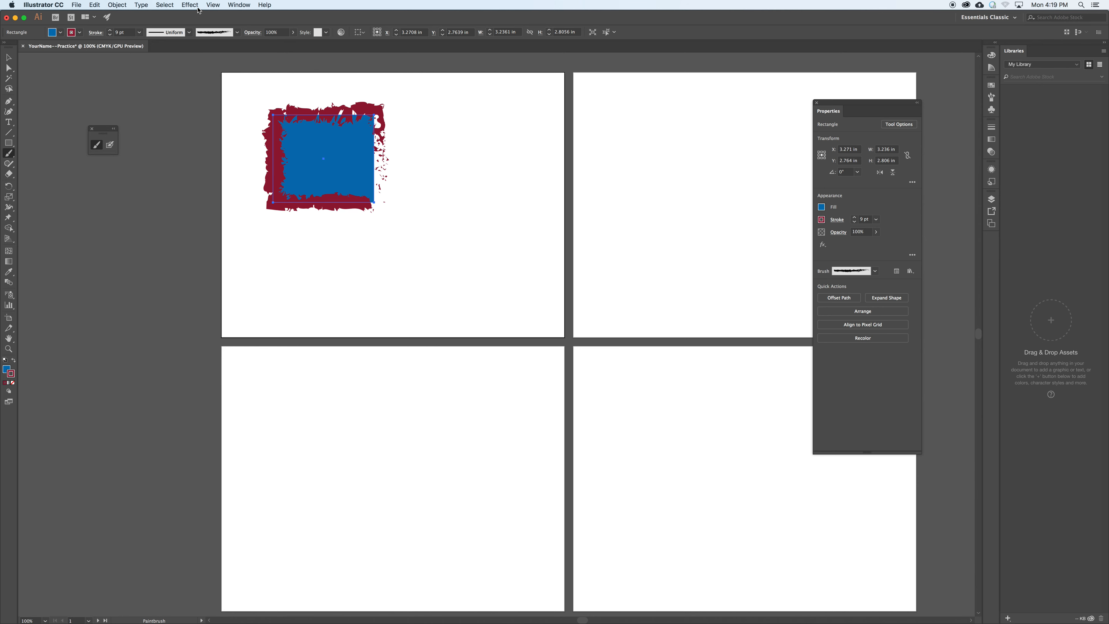
- Restore the default Essentials Classic layout and reveal the tools grouped with the Eraser tool
{"action": "left_click", "coordinate": [1011, 19]}
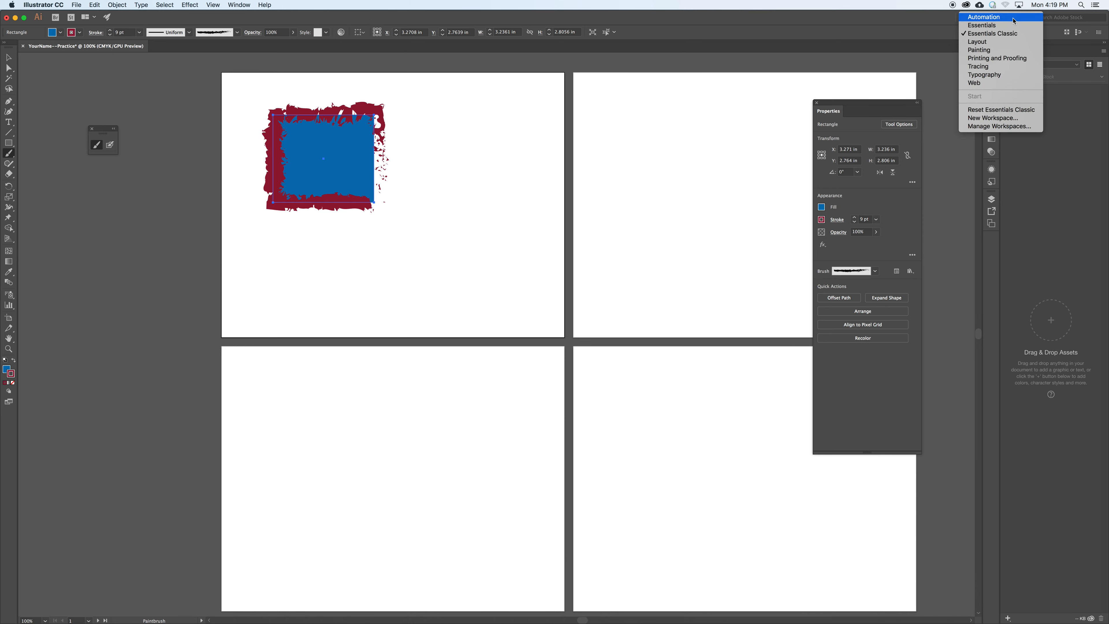
{"action": "left_click", "coordinate": [985, 110]}
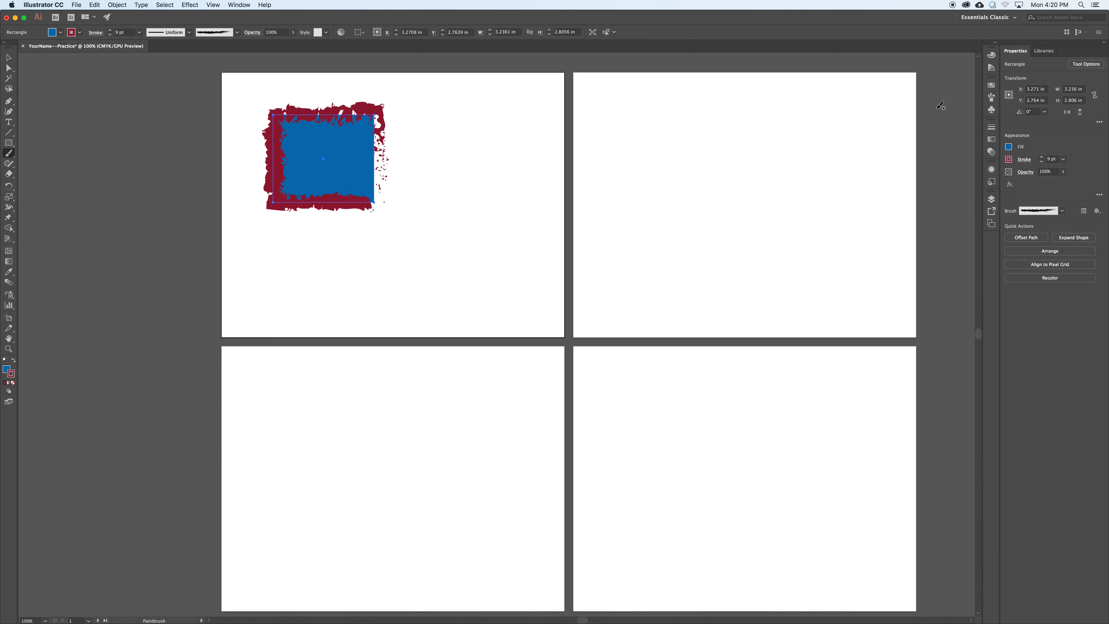
{"action": "left_click", "coordinate": [9, 175]}
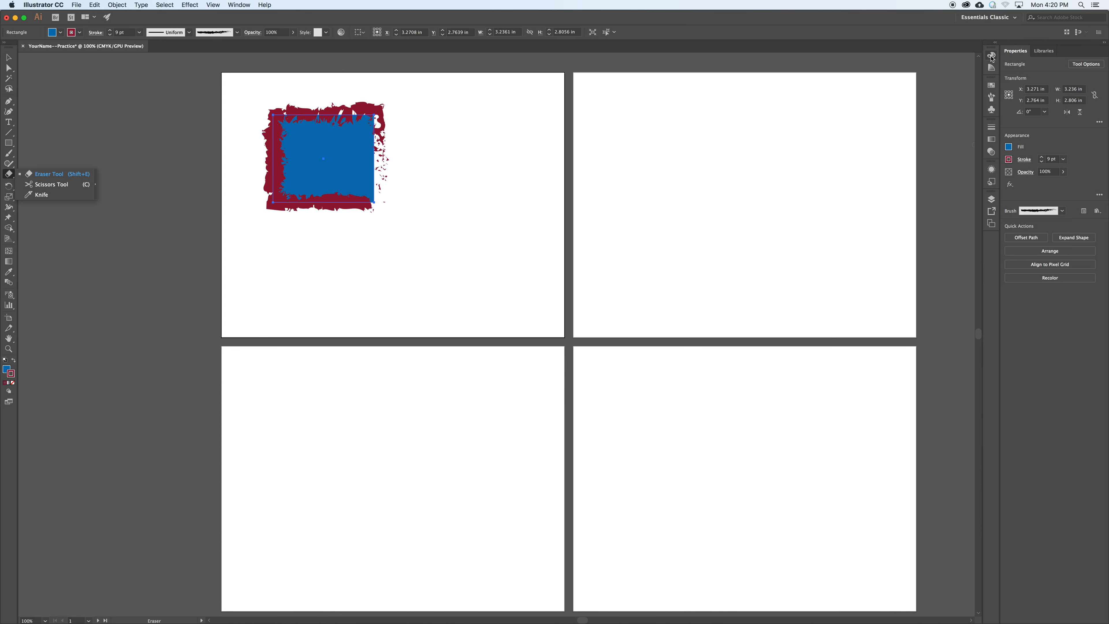
- Collapse the Properties and Libraries dock to icons and float the Brushes panel on its own beside the second artboard
{"action": "left_click", "coordinate": [1104, 42]}
{"action": "left_click", "coordinate": [1104, 43]}
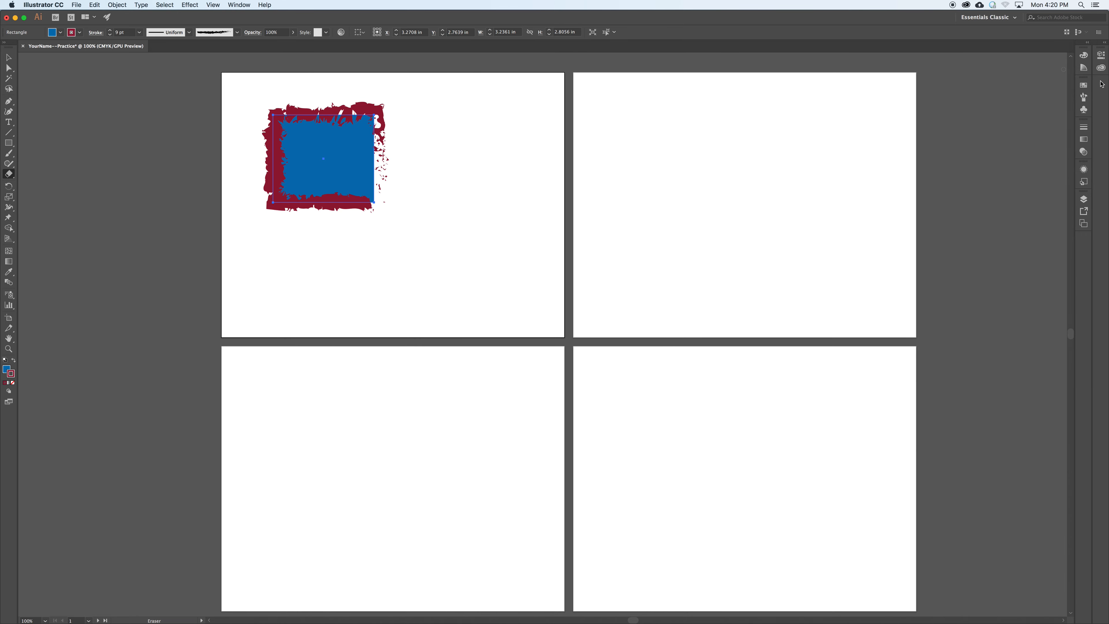
{"action": "left_click_drag", "start_coordinate": [1083, 97], "coordinate": [1022, 109]}
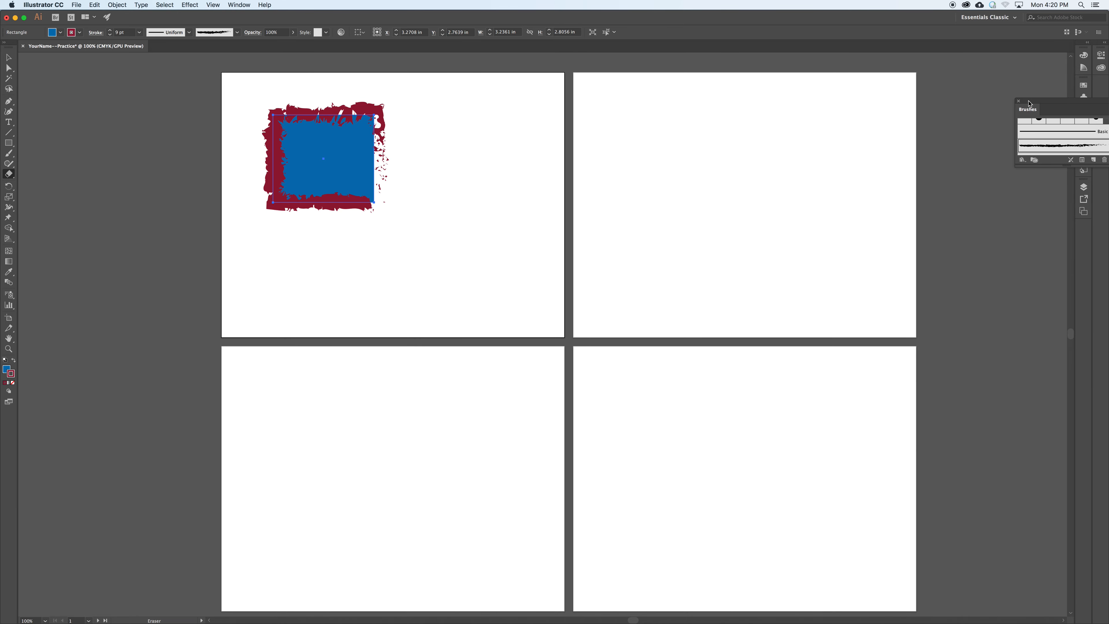
{"action": "left_click", "coordinate": [1027, 101]}
{"action": "left_click_drag", "start_coordinate": [1042, 102], "coordinate": [948, 78]}
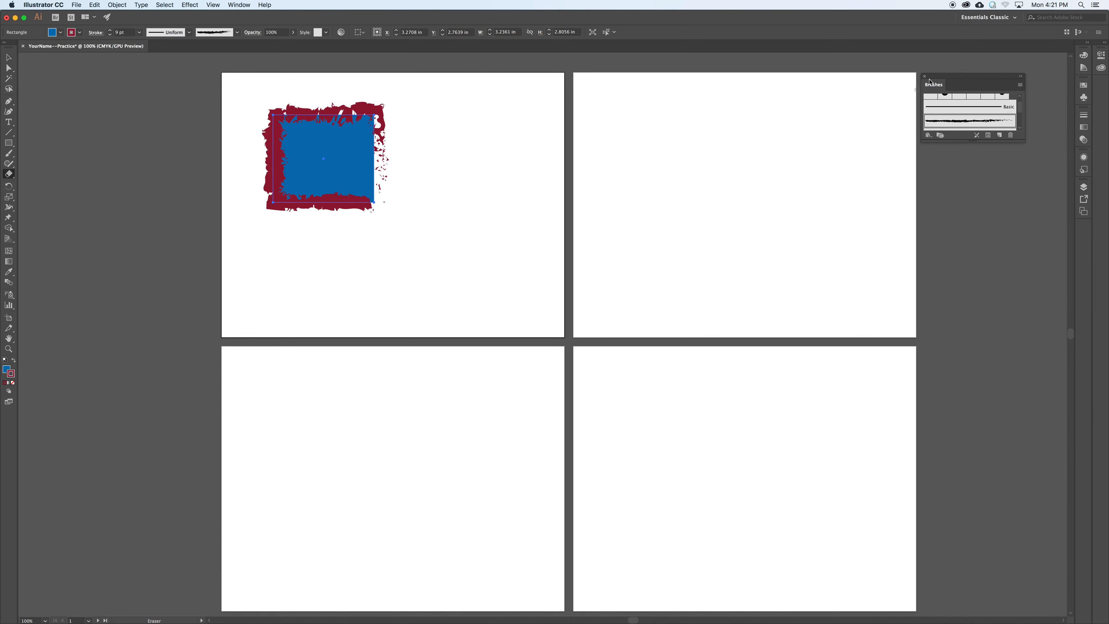
- Collapse and re-expand the floating Brushes panel, and dock it as an icon below the Transparency panel
{"action": "left_click", "coordinate": [1021, 76]}
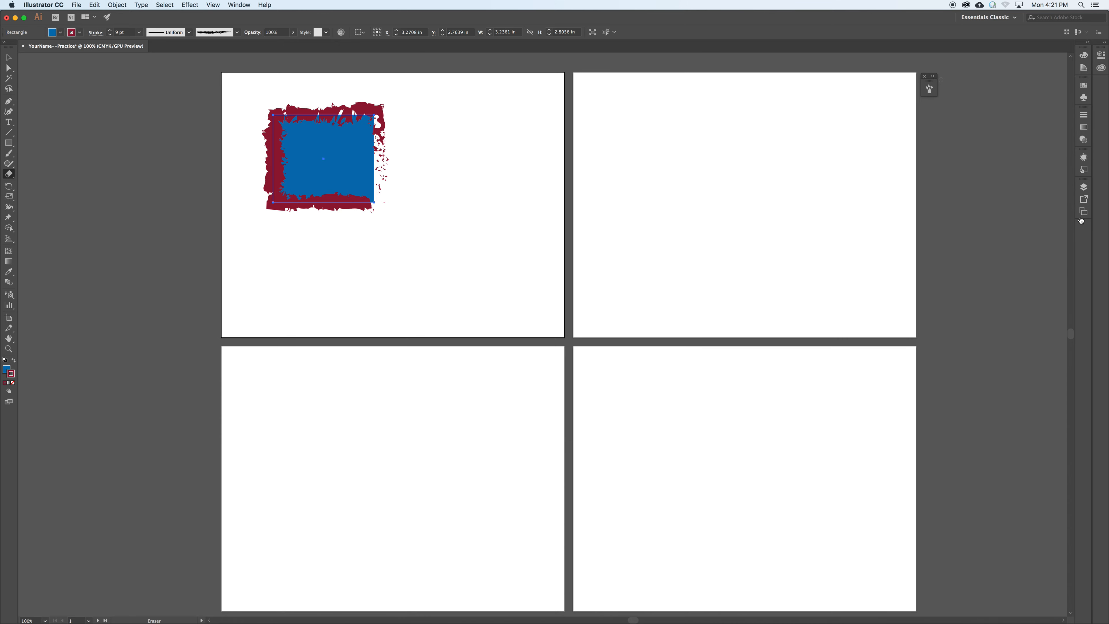
{"action": "left_click", "coordinate": [932, 77]}
{"action": "left_click_drag", "start_coordinate": [953, 80], "coordinate": [1076, 148]}
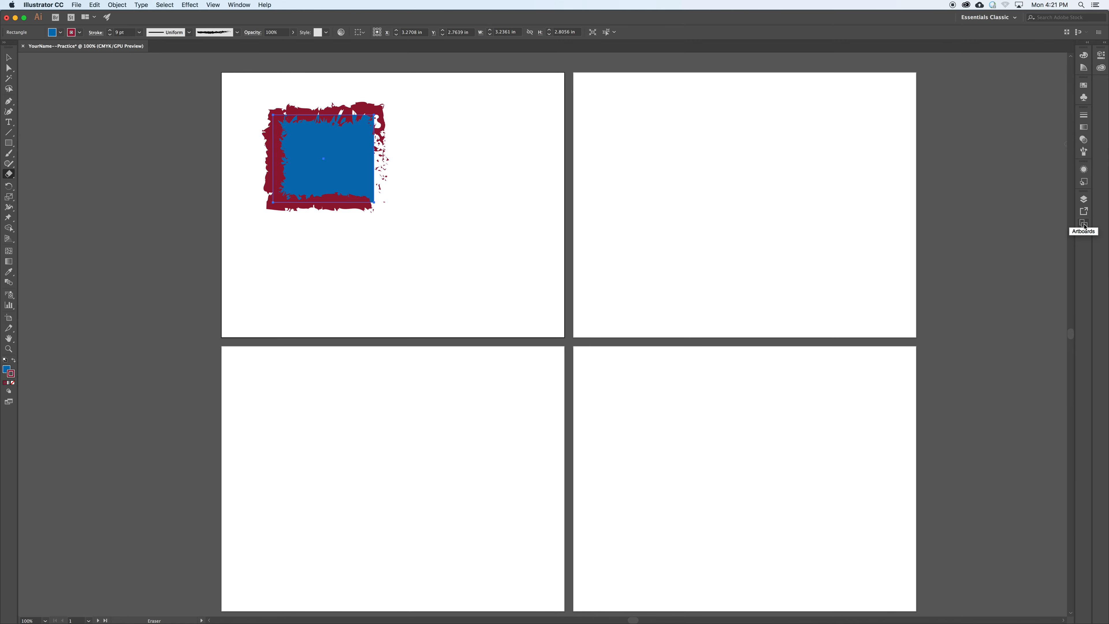
- Float the Artboards panel group over the second artboard and inspect the Artboard Options of Artboard 1
{"action": "left_click", "coordinate": [1083, 223]}
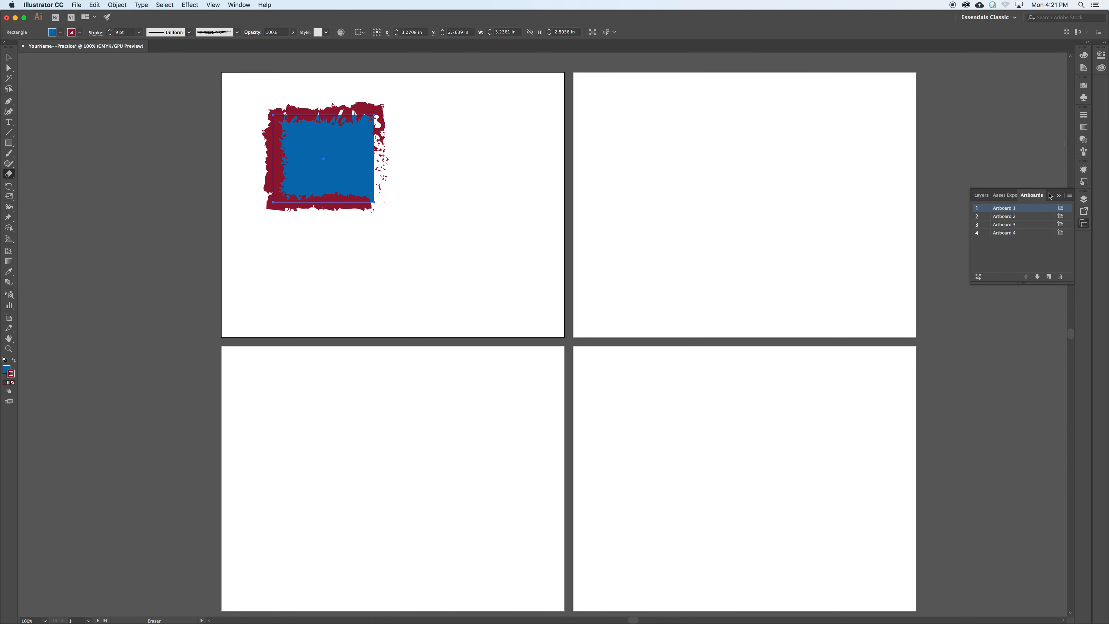
{"action": "left_click_drag", "start_coordinate": [1053, 193], "coordinate": [883, 172]}
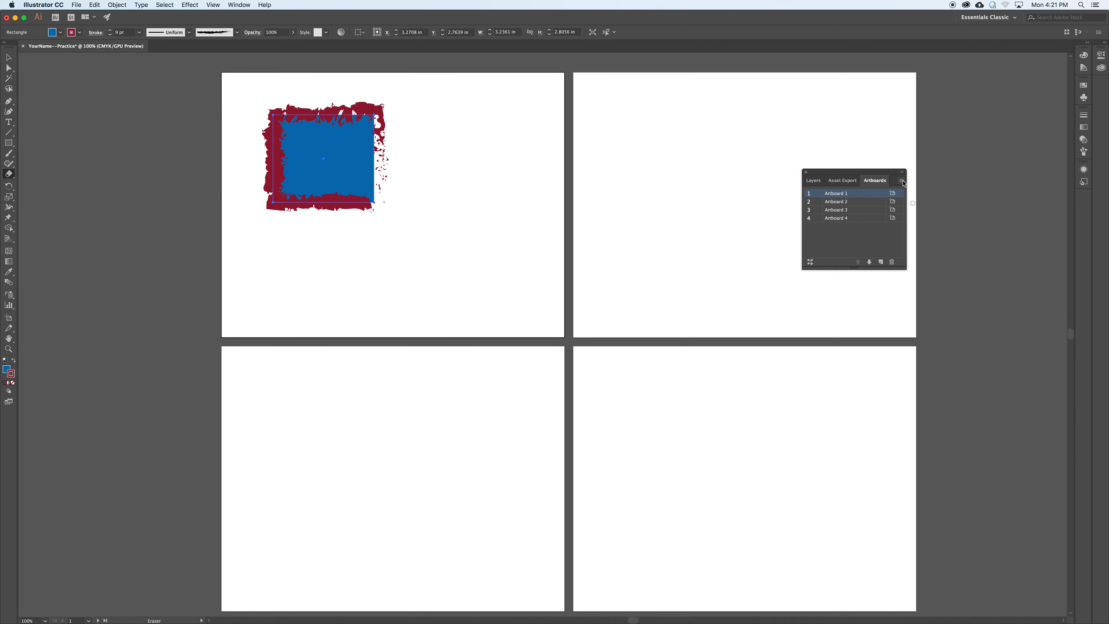
{"action": "left_click", "coordinate": [901, 182]}
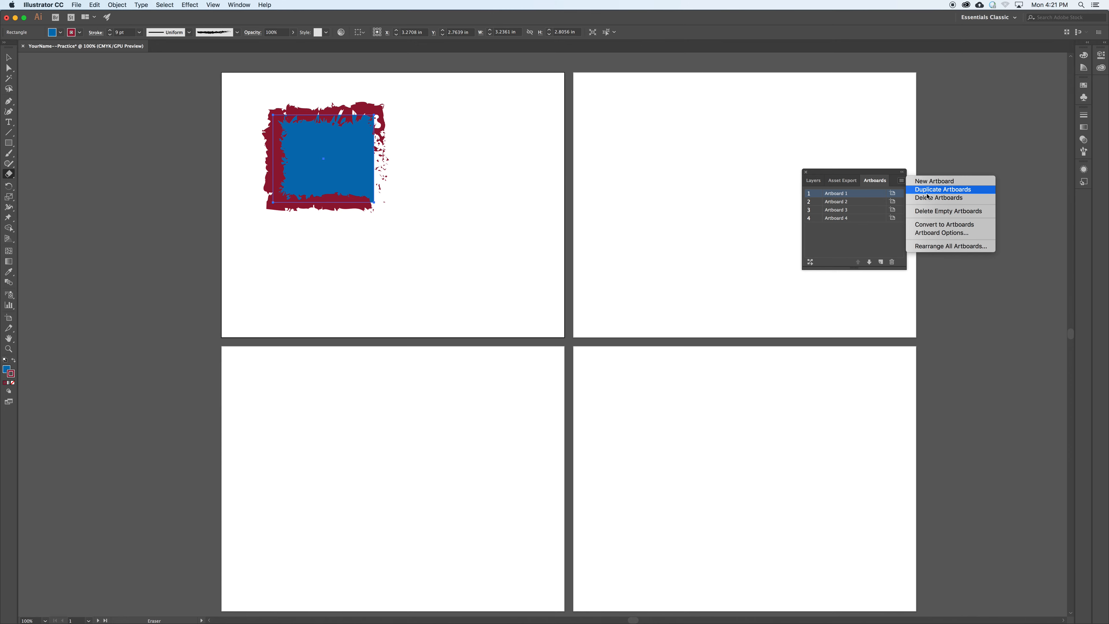
{"action": "left_click", "coordinate": [926, 233]}
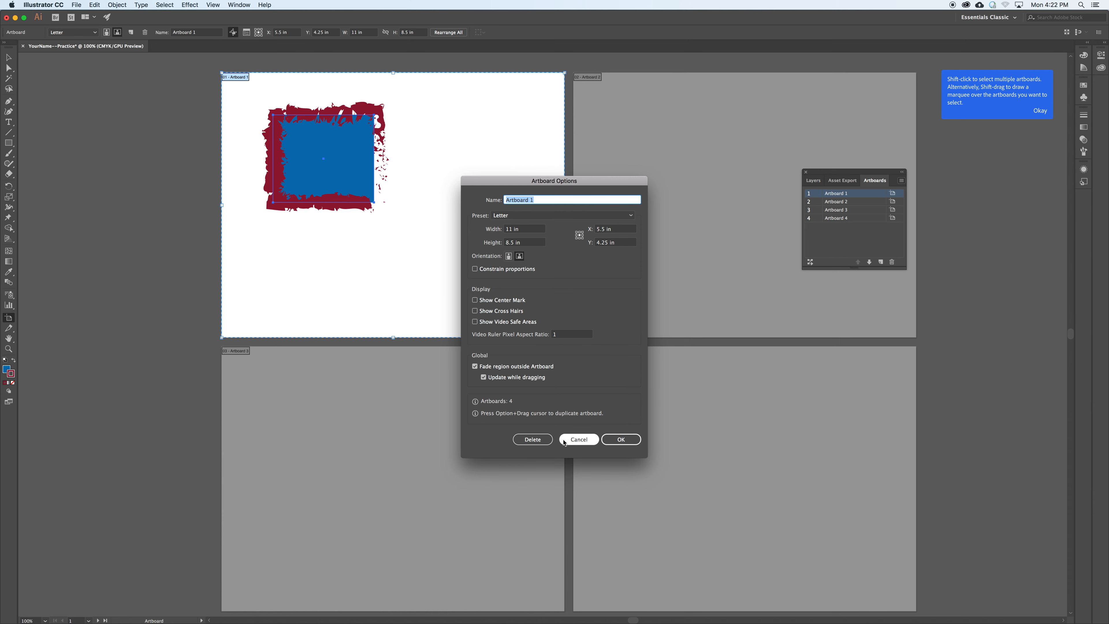
{"action": "left_click", "coordinate": [576, 442]}
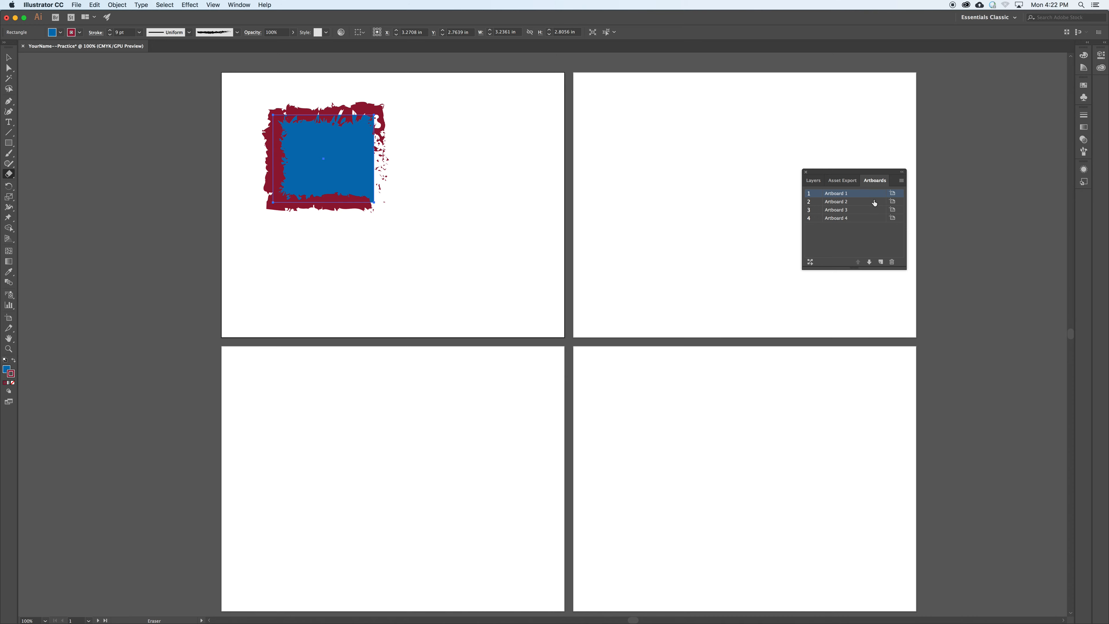
- Delete Artboard 2, Artboard 3 and Artboard 4 from the document
{"action": "left_click", "coordinate": [874, 203]}
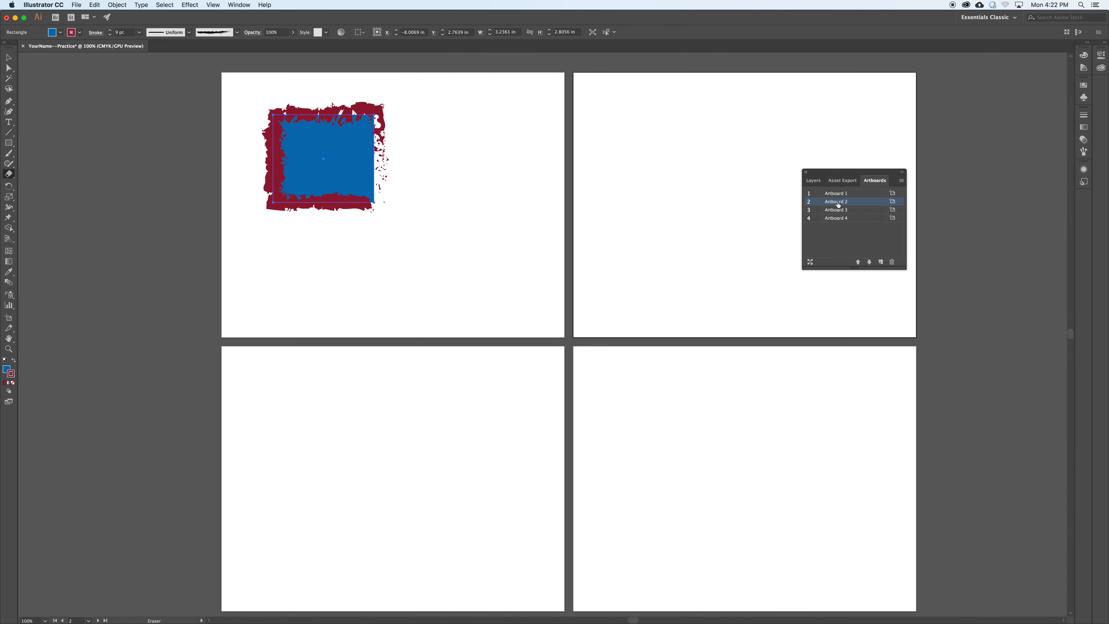
{"action": "left_click", "coordinate": [901, 181]}
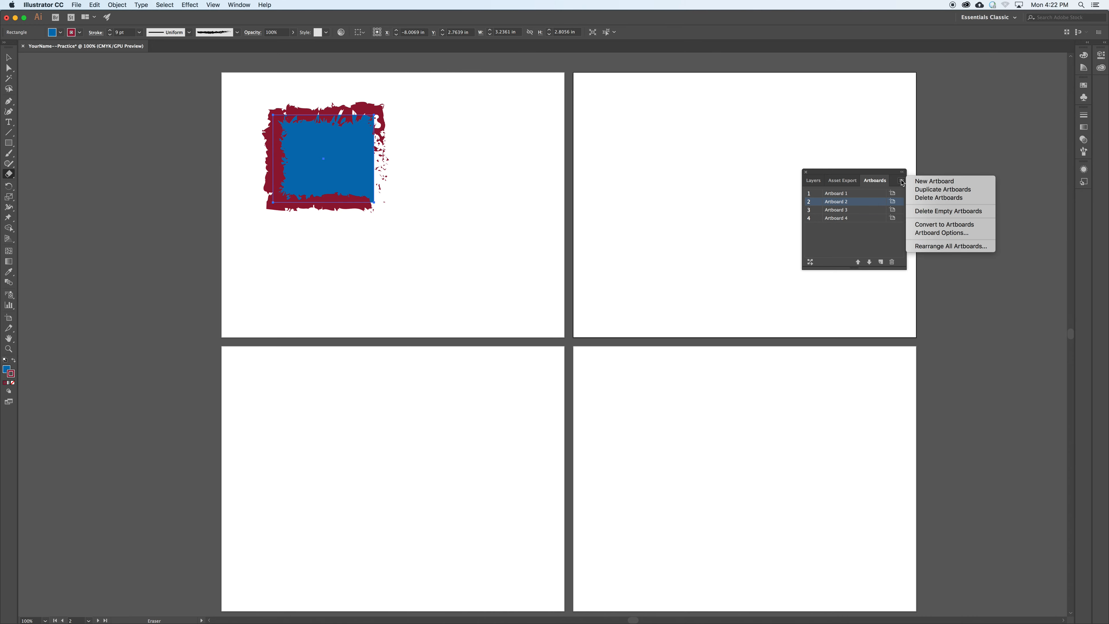
{"action": "left_click", "coordinate": [931, 199]}
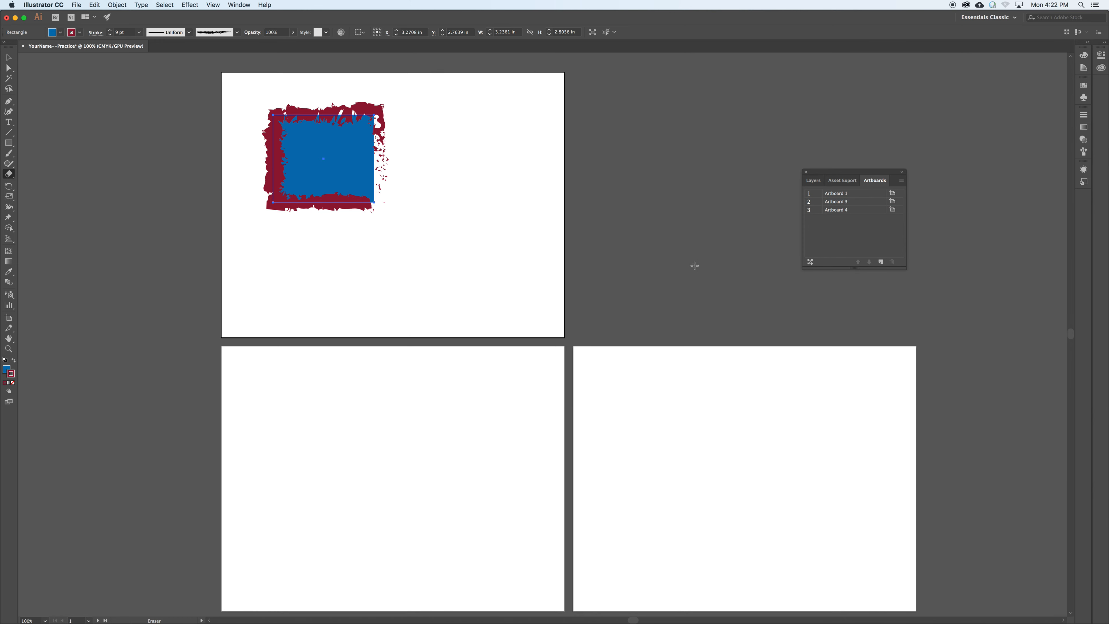
{"action": "left_click", "coordinate": [835, 202]}
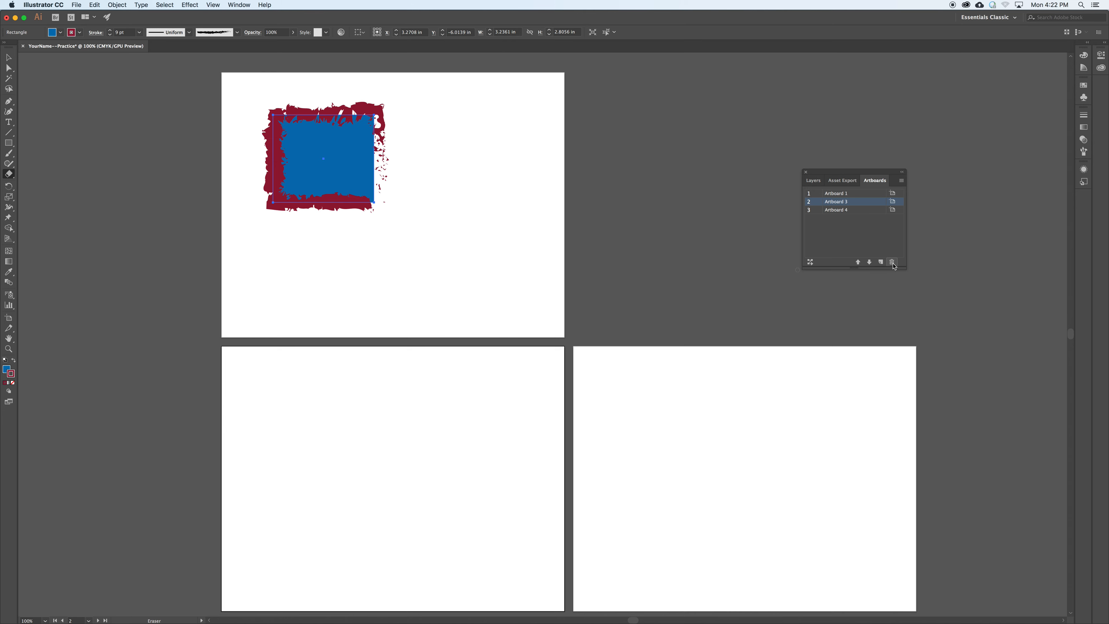
{"action": "left_click", "coordinate": [892, 262]}
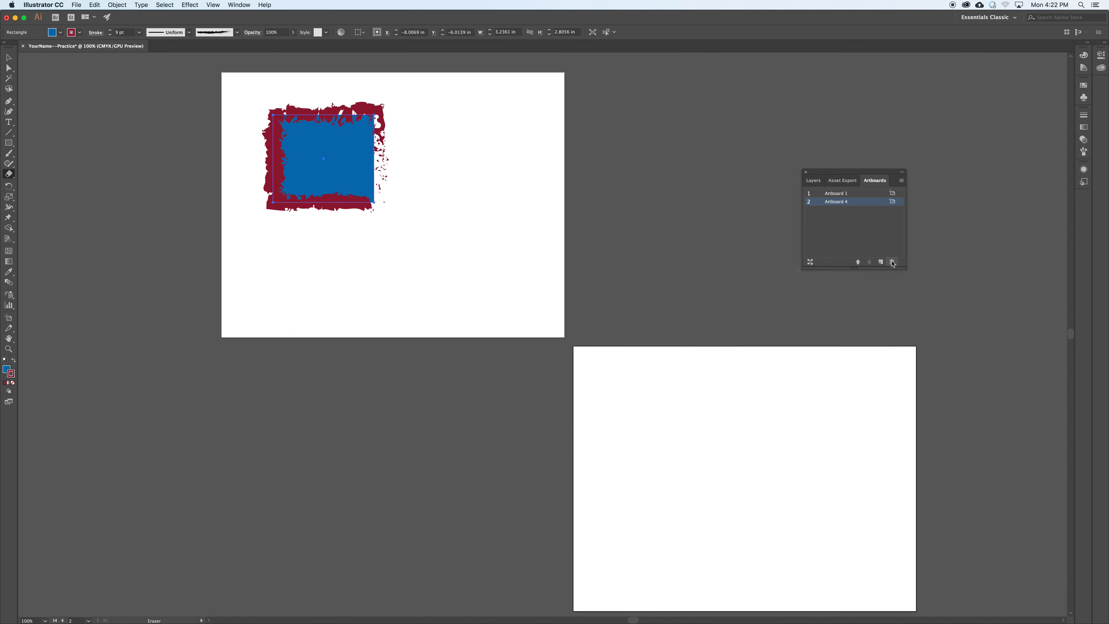
{"action": "left_click", "coordinate": [892, 262]}
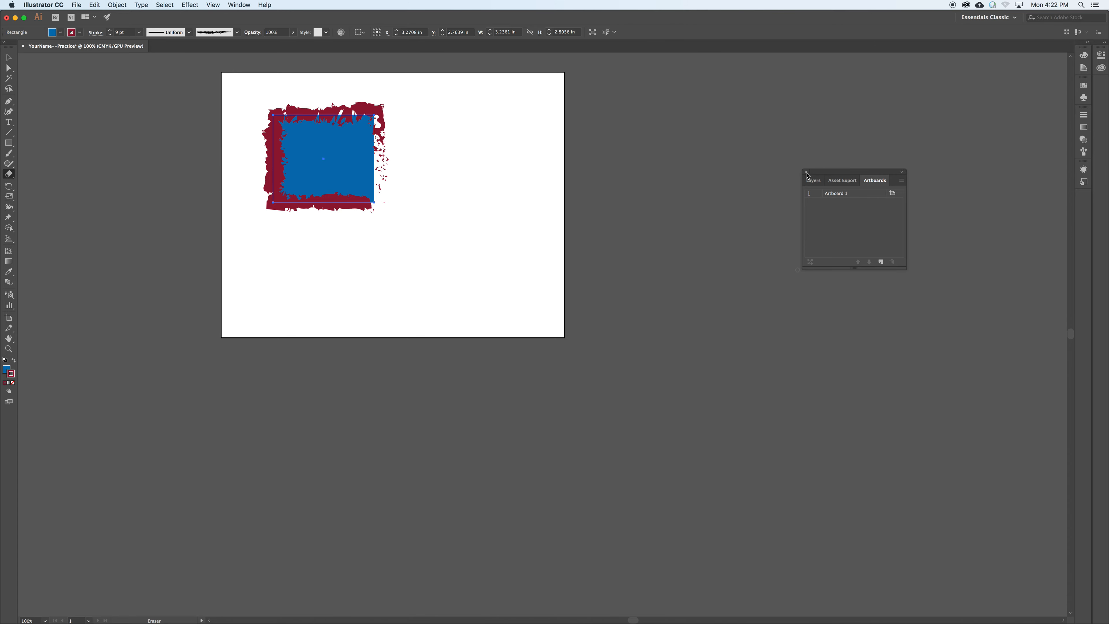
- Dock the Layers, Asset Export and Artboards panel group as a column collapsed to icons, and fit the remaining artboard in the window
{"action": "left_click_drag", "start_coordinate": [812, 178], "coordinate": [1068, 206]}
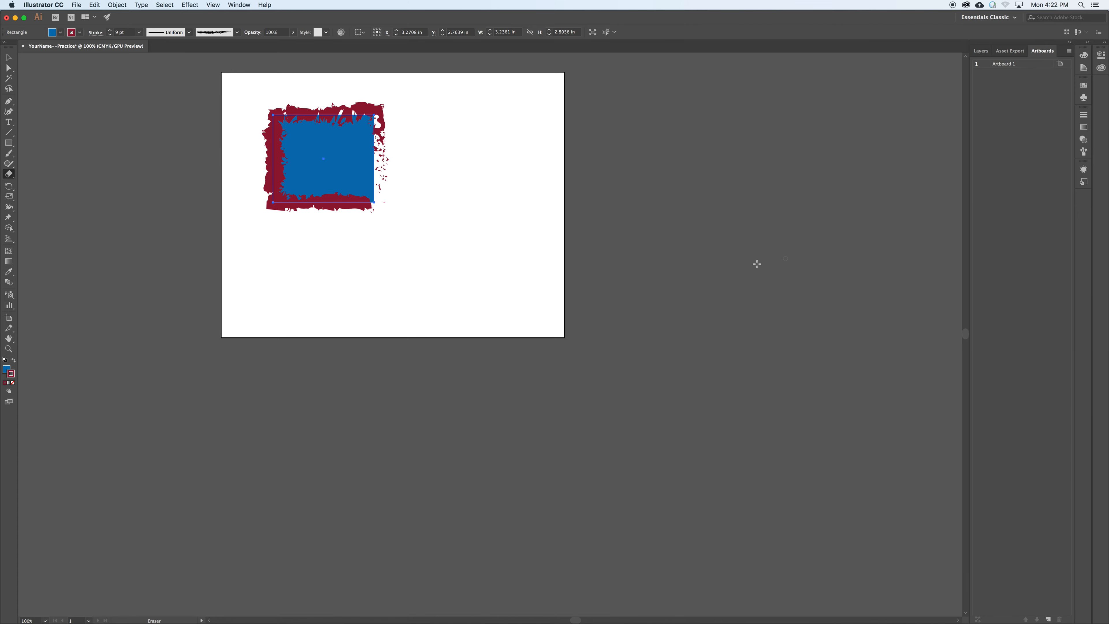
{"action": "left_click", "coordinate": [1070, 43]}
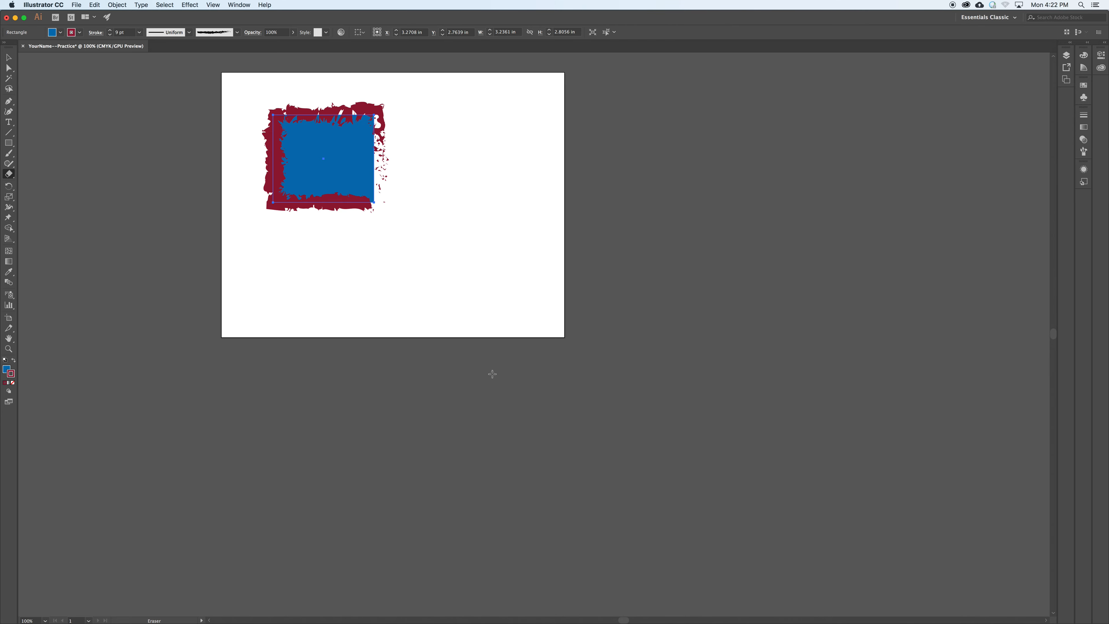
{"action": "key", "text": "a"}
{"action": "key", "text": "super+equal"}
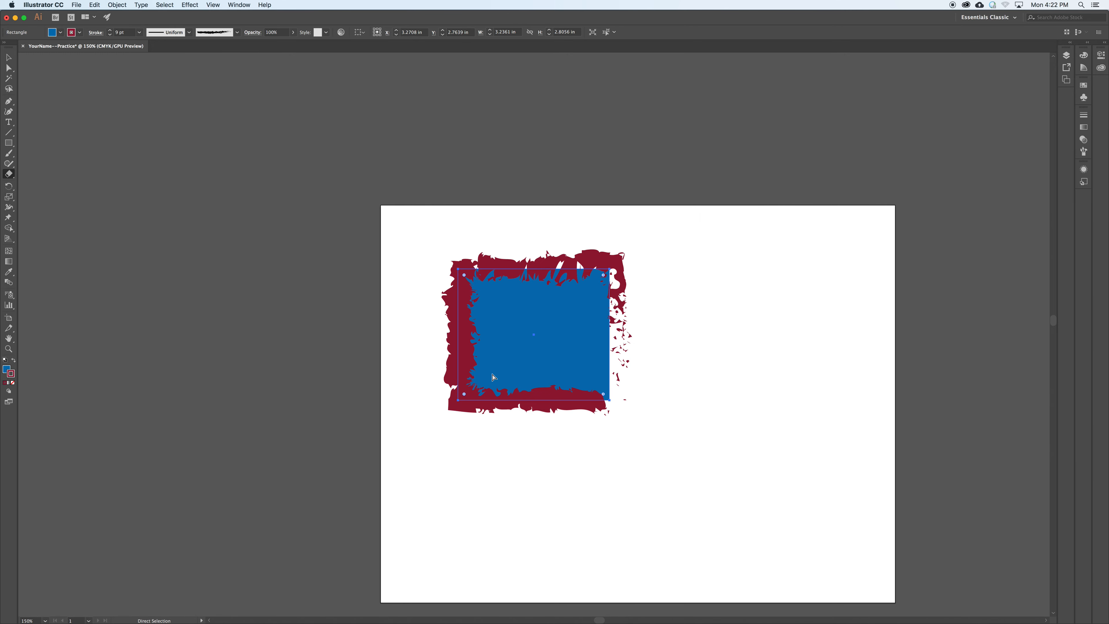
{"action": "key", "text": "super+minus"}
{"action": "key", "text": "shift+e"}
{"action": "key", "text": "super"}
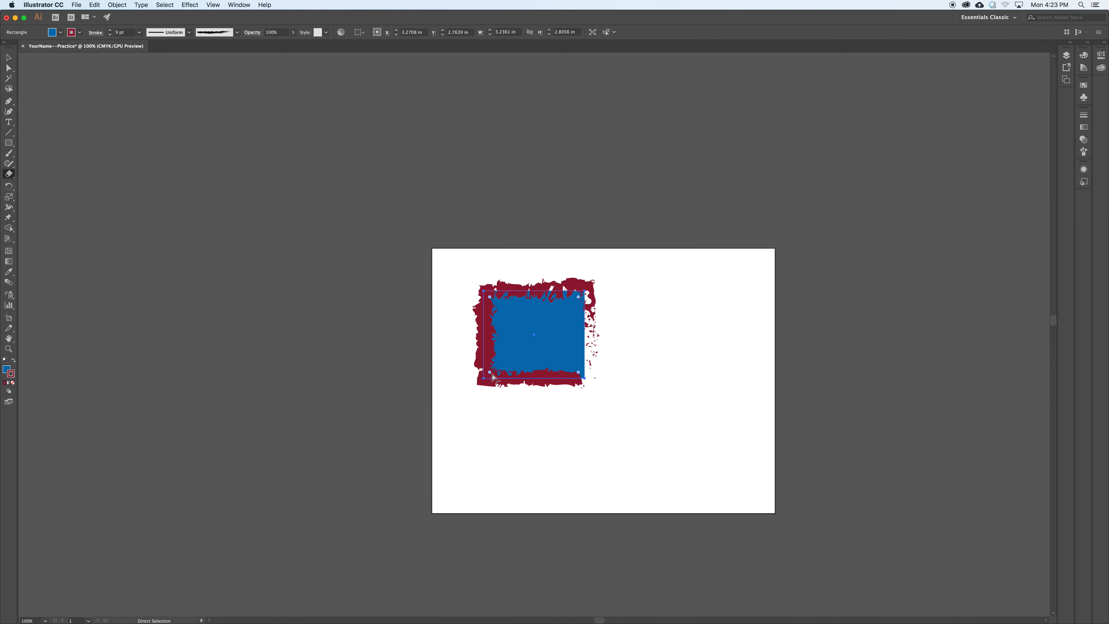
{"action": "key", "text": "super+0"}
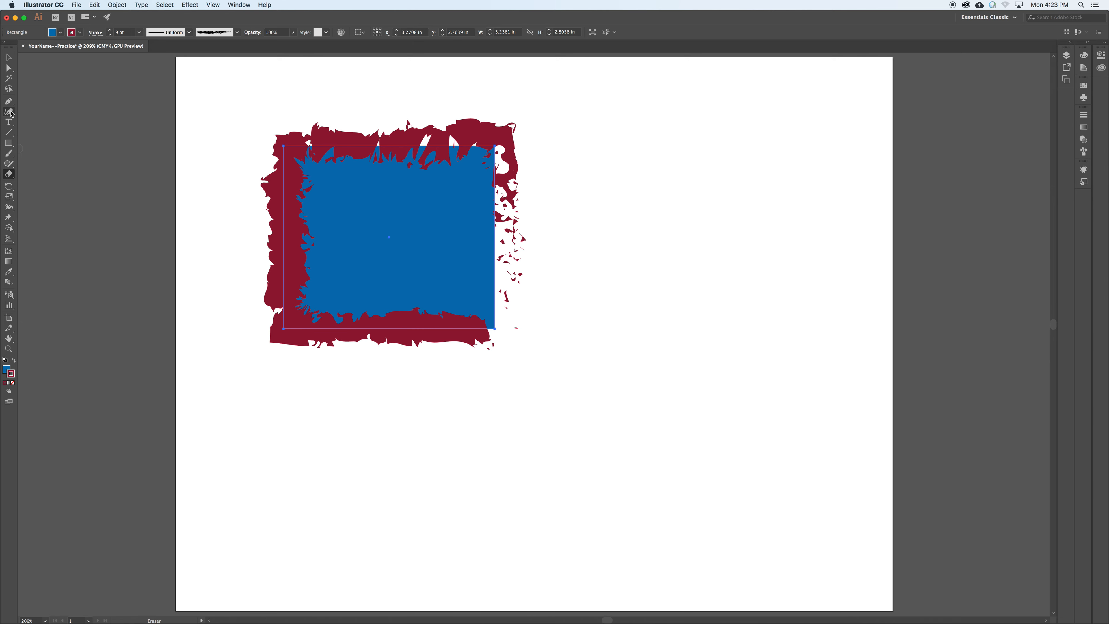
- Draw a closed, straight-sided four-point shape about 2.5 in tall with the Pen tool in the artboard's upper right
{"action": "left_click", "coordinate": [9, 100]}
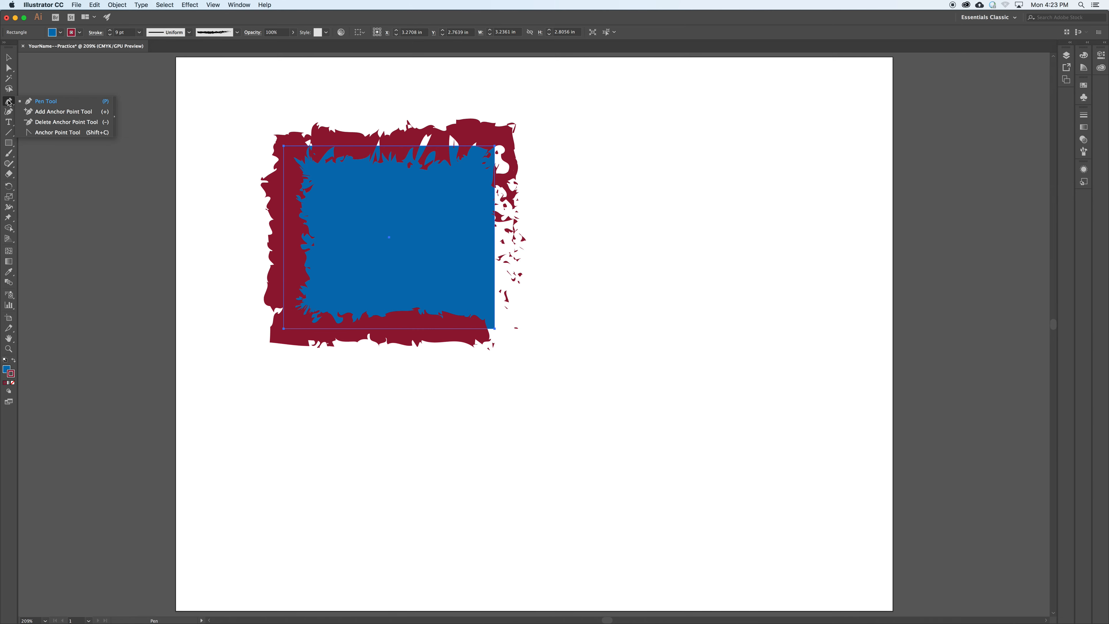
{"action": "left_click", "coordinate": [53, 102]}
{"action": "left_click", "coordinate": [655, 137]}
{"action": "left_click", "coordinate": [774, 136]}
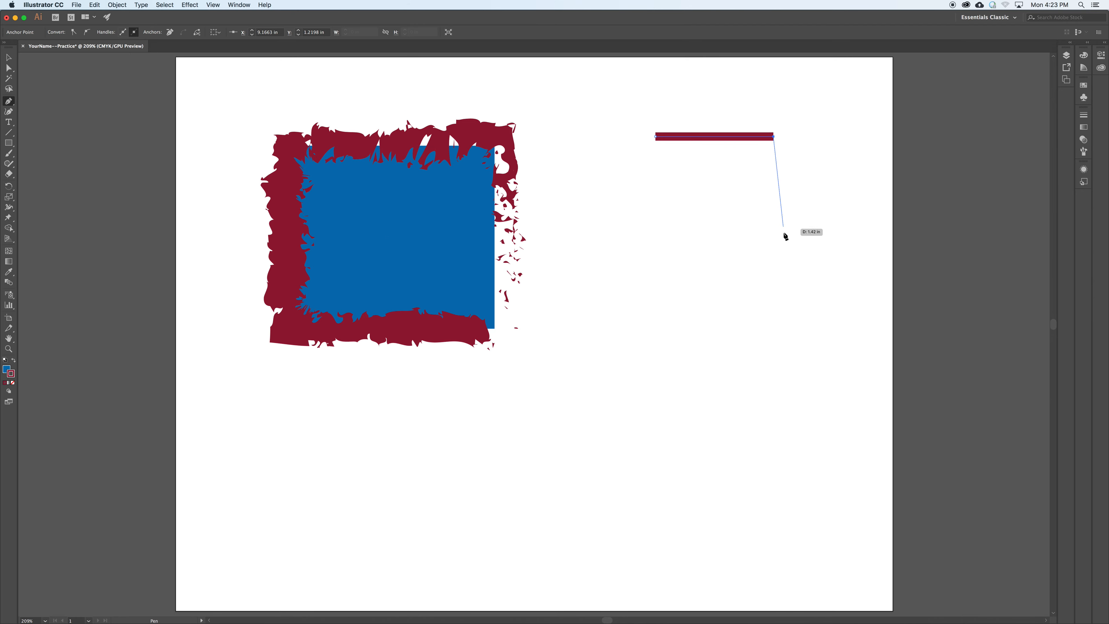
{"action": "left_click", "coordinate": [785, 257]}
{"action": "left_click", "coordinate": [663, 298]}
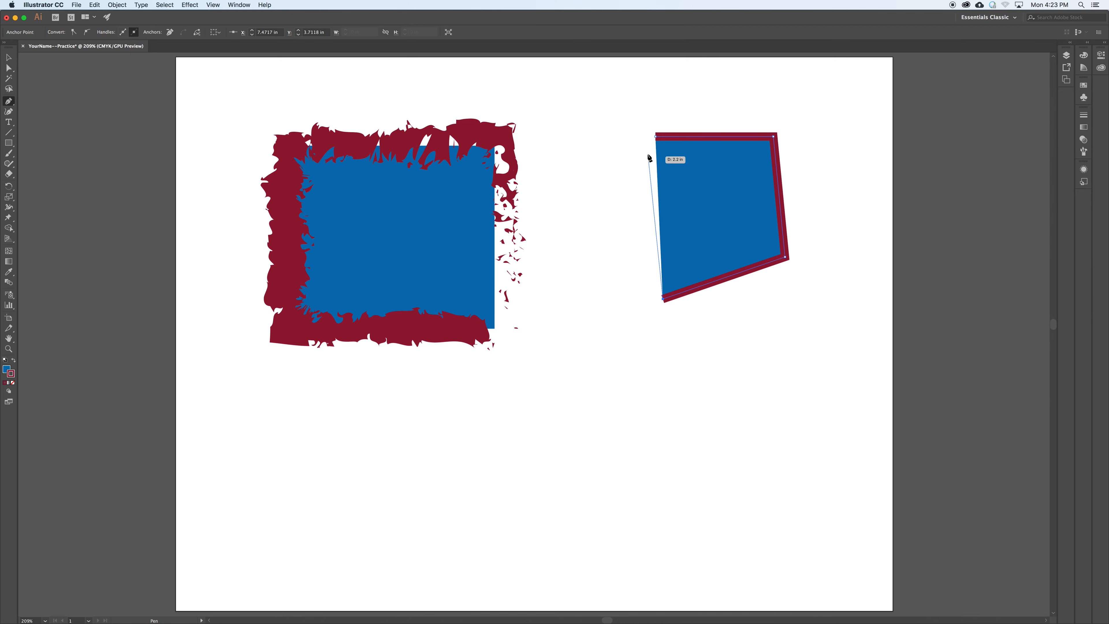
{"action": "left_click", "coordinate": [655, 138]}
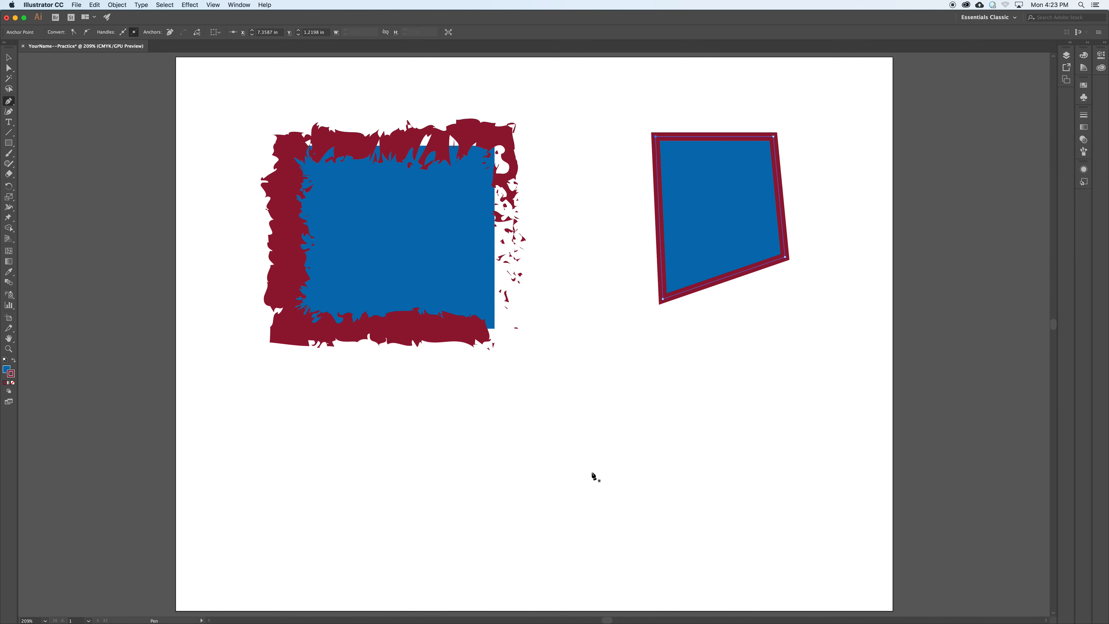
- Draw a closed four-sided Pen shape in the artboard's lower right, narrowing downward to a bottom edge about 2 in long
{"action": "left_click", "coordinate": [601, 390]}
{"action": "left_click", "coordinate": [802, 395]}
{"action": "left_click", "coordinate": [758, 529]}
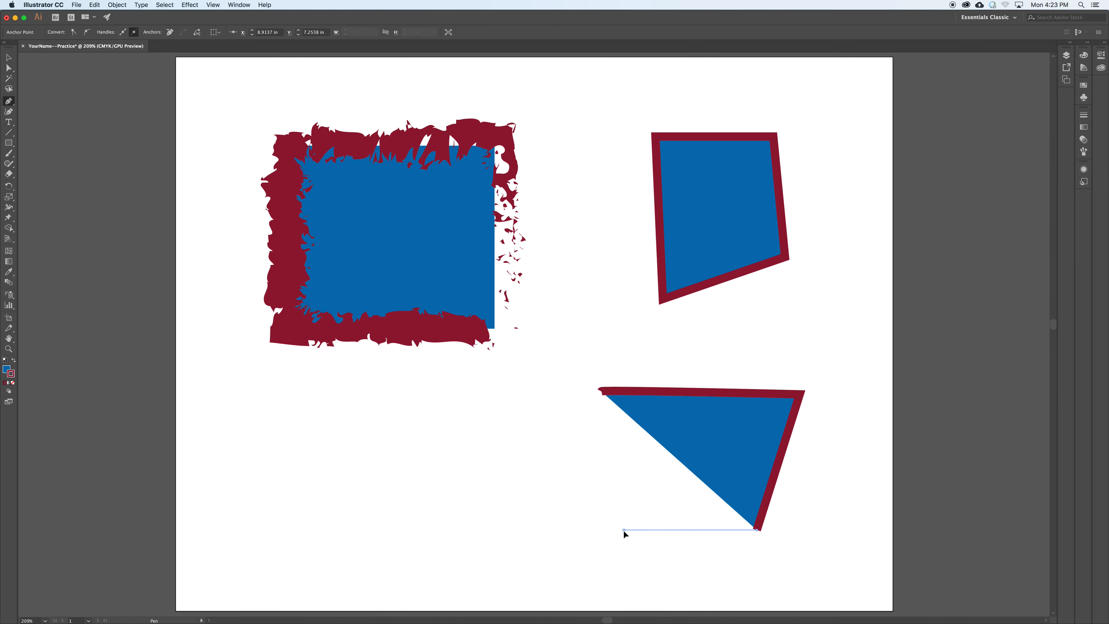
{"action": "left_click", "coordinate": [623, 530]}
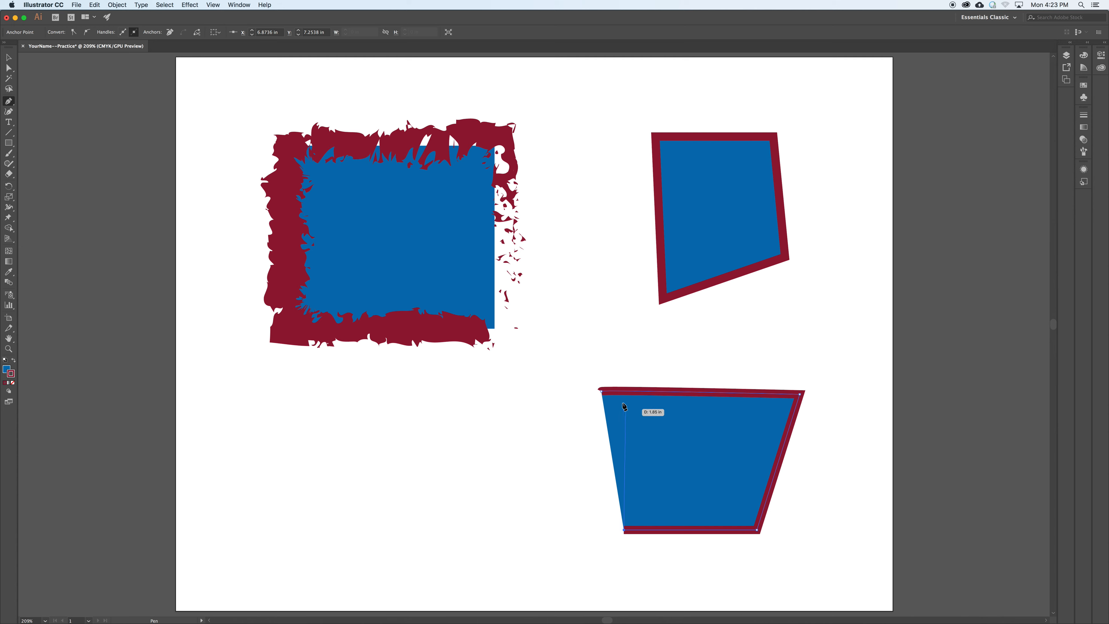
{"action": "left_click", "coordinate": [602, 390]}
- Draw a closed curved shape with four smooth-handled Pen points below the brush-stroked rectangle
{"action": "left_click_drag", "start_coordinate": [323, 472], "coordinate": [377, 469]}
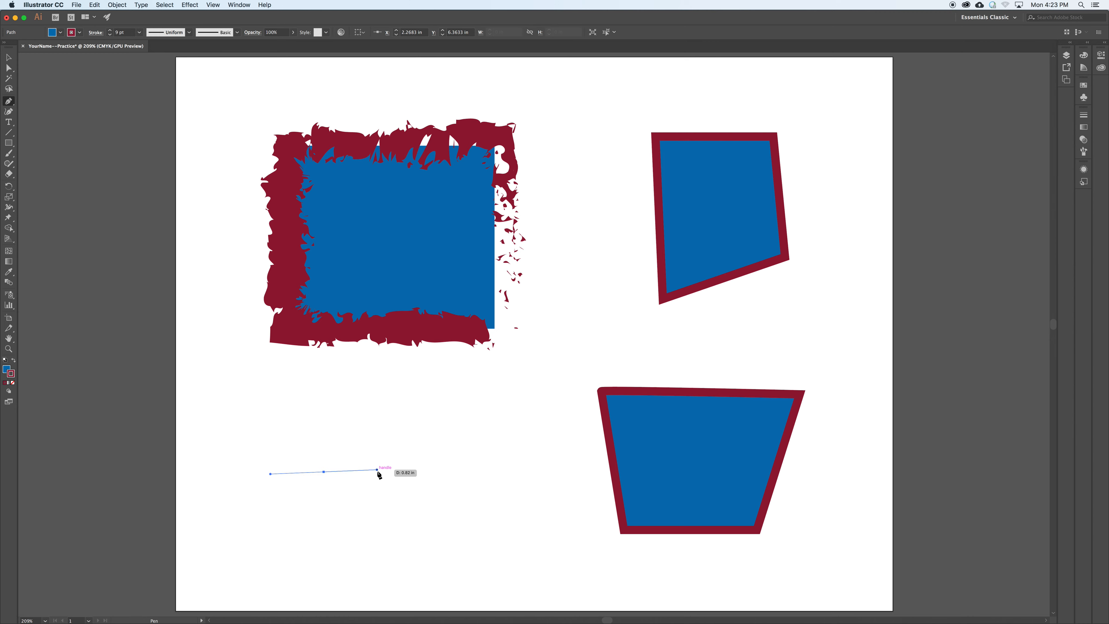
{"action": "left_click_drag", "start_coordinate": [371, 431], "coordinate": [317, 504]}
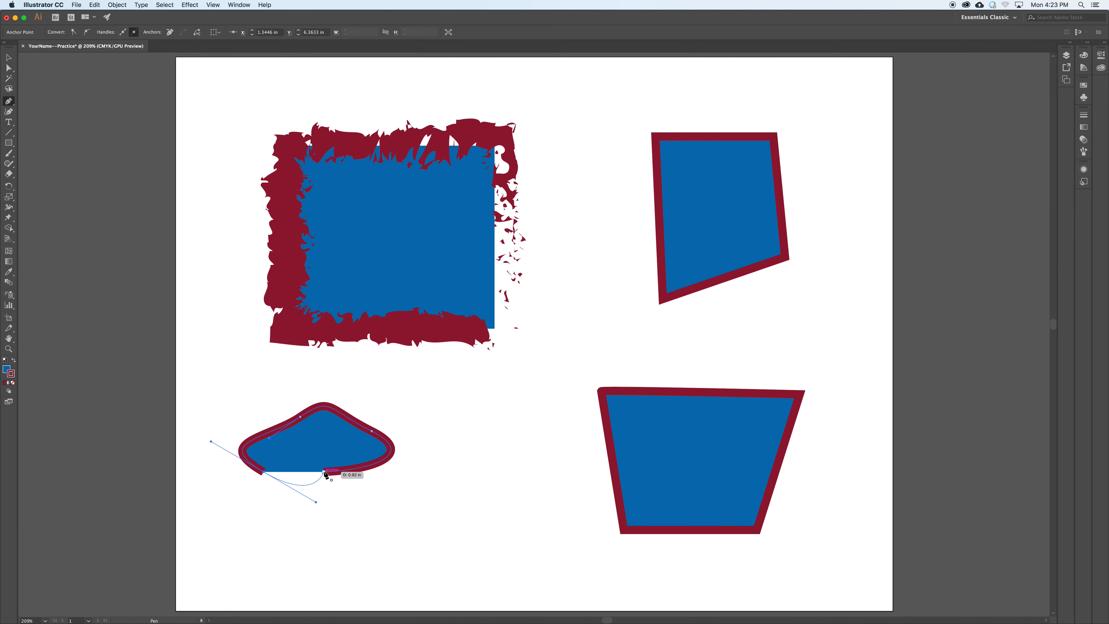
{"action": "left_click", "coordinate": [324, 471]}
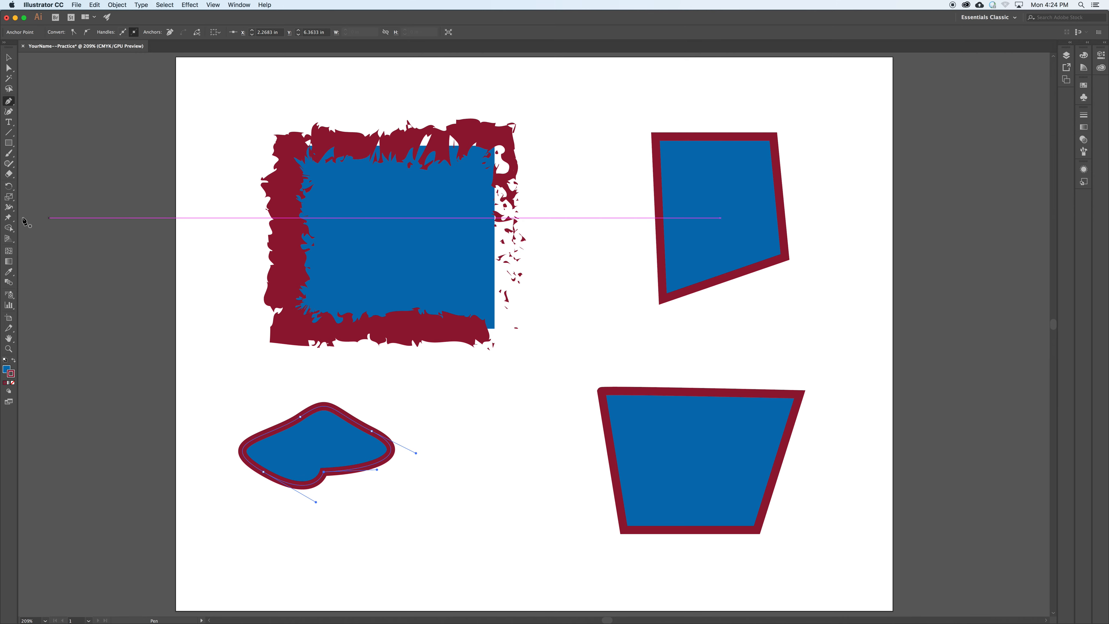
- Reshape the curved shape with the Anchor Point Tool by pulling new handles from its two upper points and its lower-right point
{"action": "left_click", "coordinate": [10, 103]}
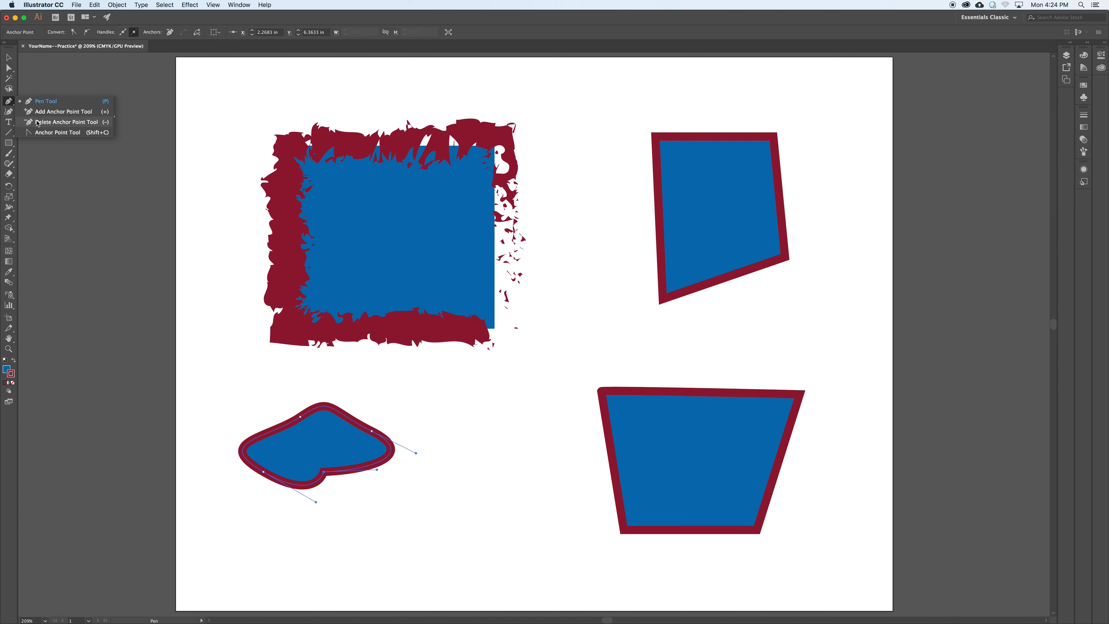
{"action": "left_click", "coordinate": [45, 132]}
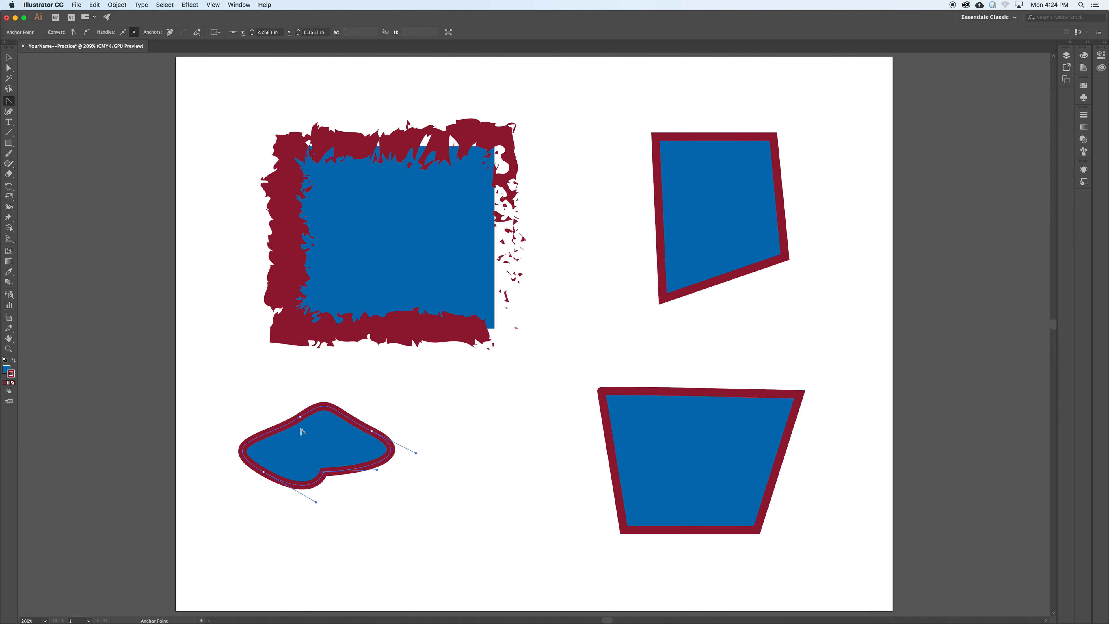
{"action": "left_click_drag", "start_coordinate": [300, 416], "coordinate": [272, 390]}
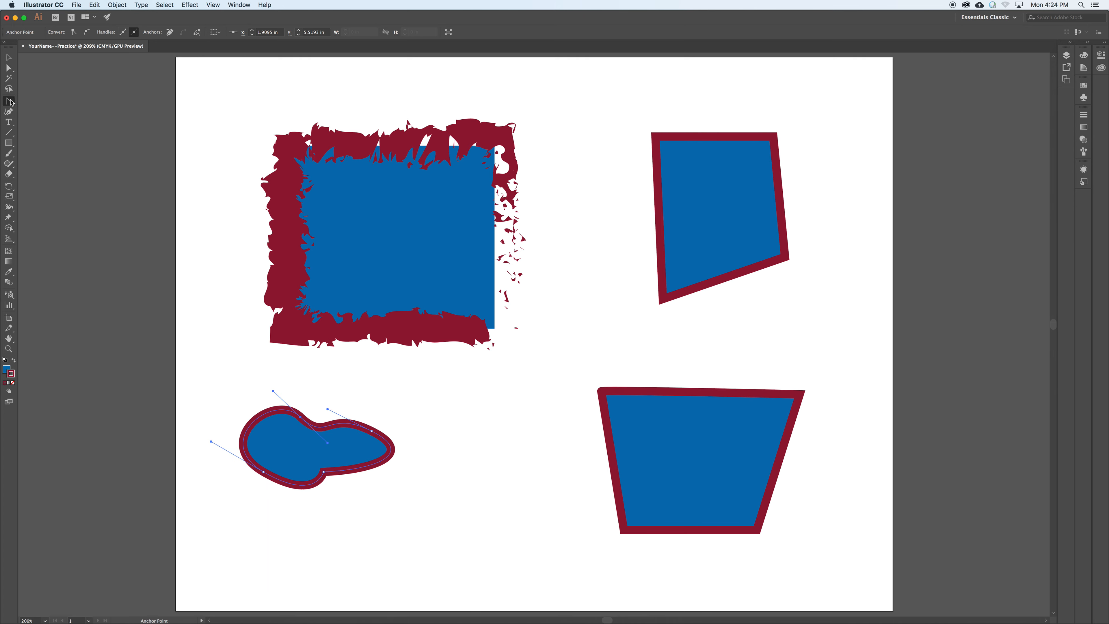
{"action": "left_click_drag", "start_coordinate": [372, 431], "coordinate": [403, 414]}
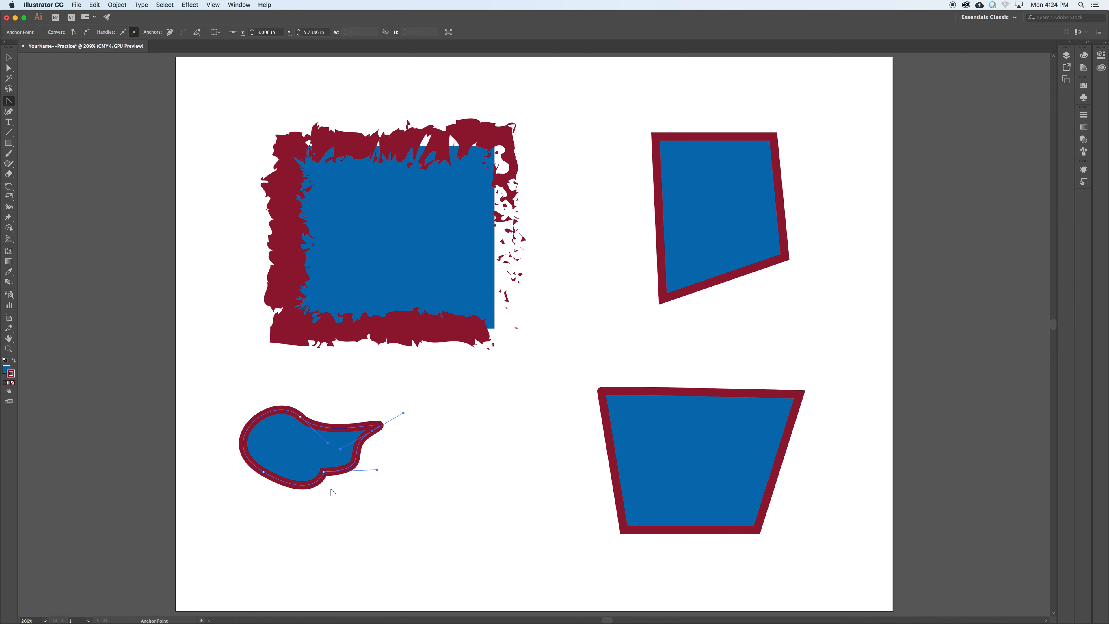
{"action": "left_click_drag", "start_coordinate": [324, 472], "coordinate": [346, 498]}
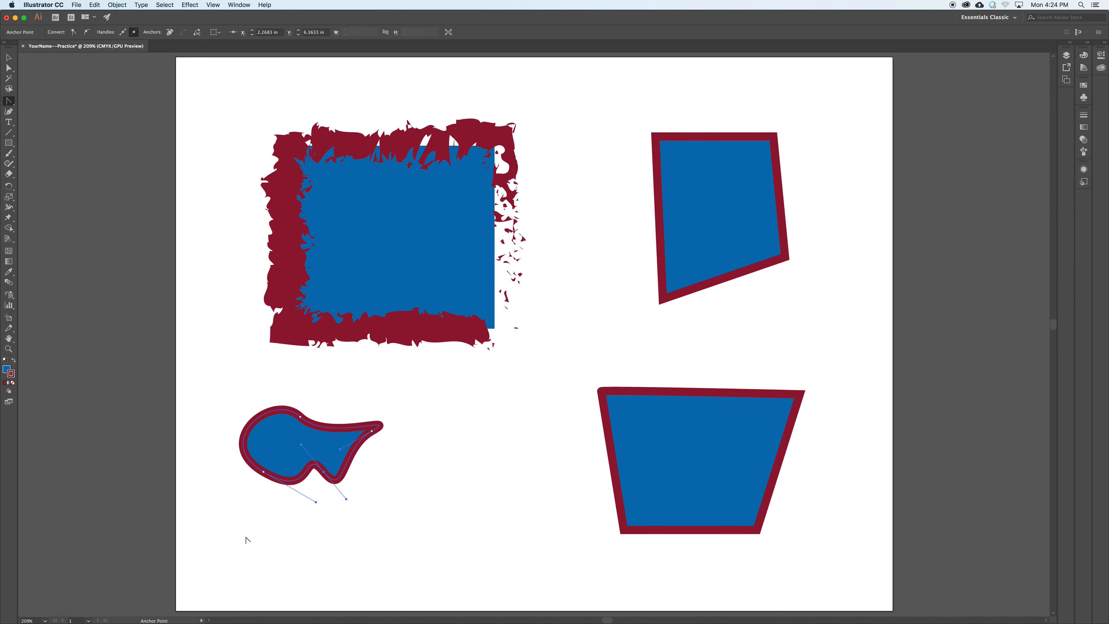
- Pull new handles from the curved shape's lower-left point with the Anchor Point Tool and deselect the shape
{"action": "left_click_drag", "start_coordinate": [263, 472], "coordinate": [254, 486]}
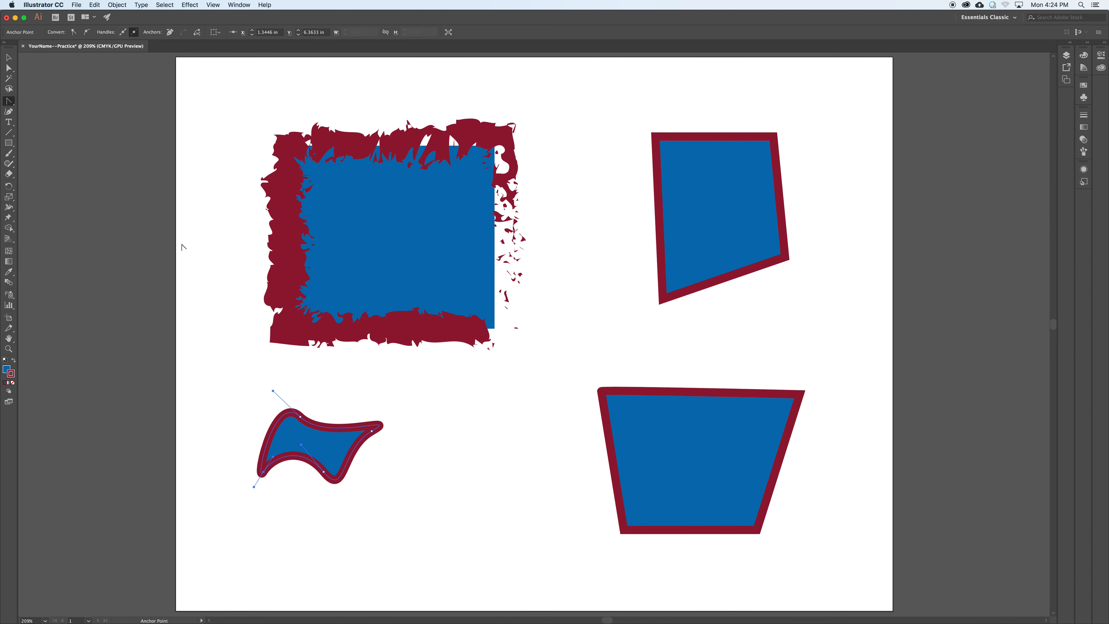
{"action": "left_click_drag", "start_coordinate": [9, 104], "coordinate": [42, 105]}
{"action": "left_click", "coordinate": [9, 58]}
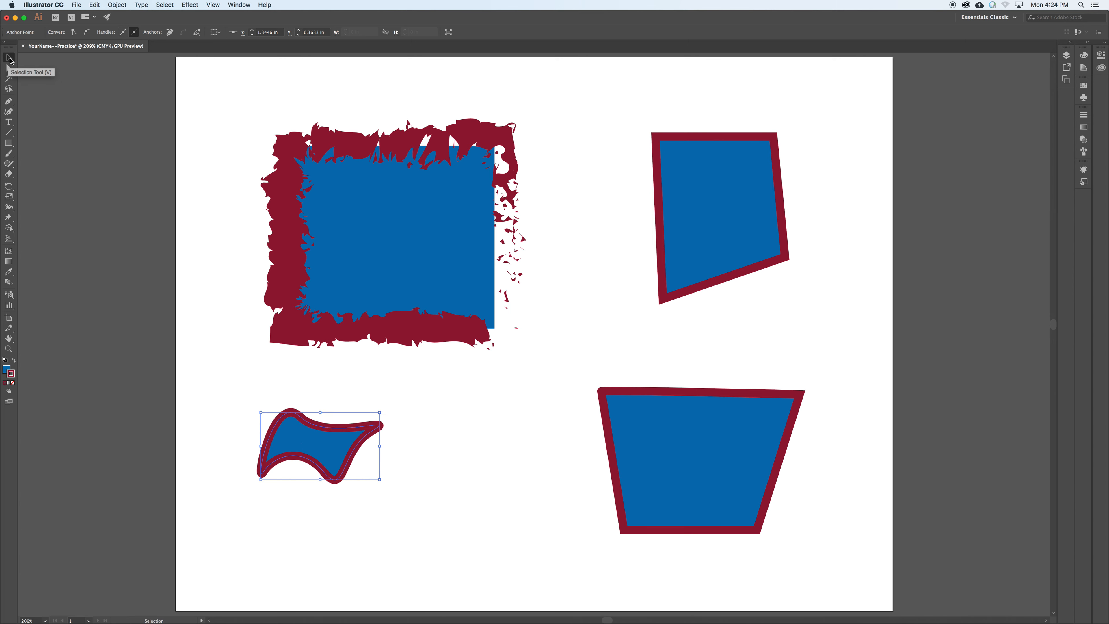
{"action": "left_click", "coordinate": [51, 80]}
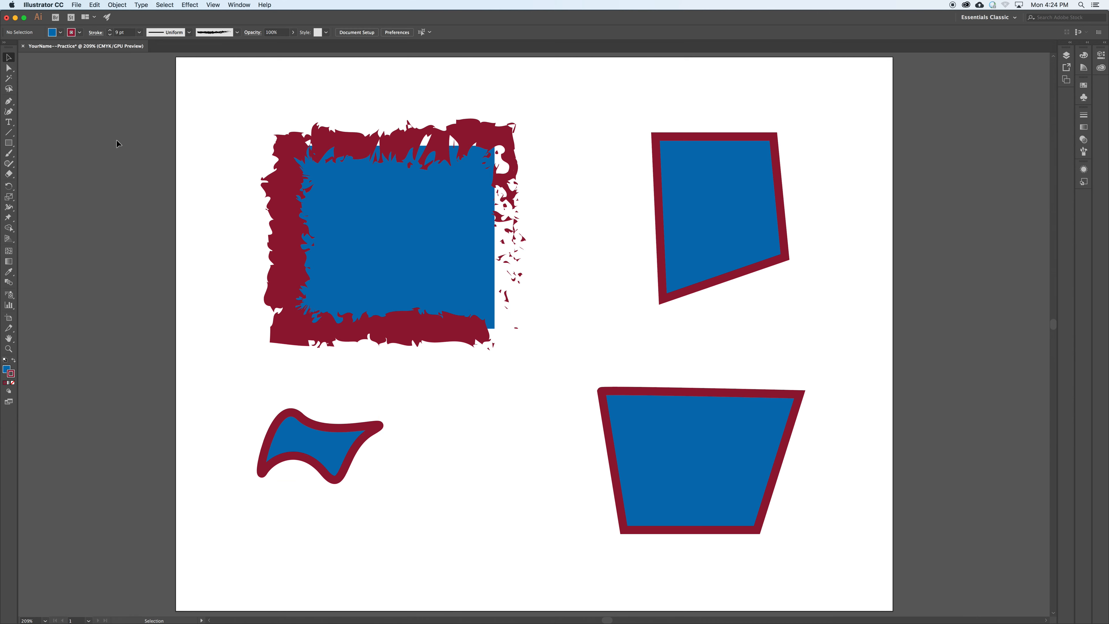
- Move the brush-stroked rectangle to the artboard's upper middle, centred at about X 5.38 in, Y 1.84 in
{"action": "left_click", "coordinate": [352, 289]}
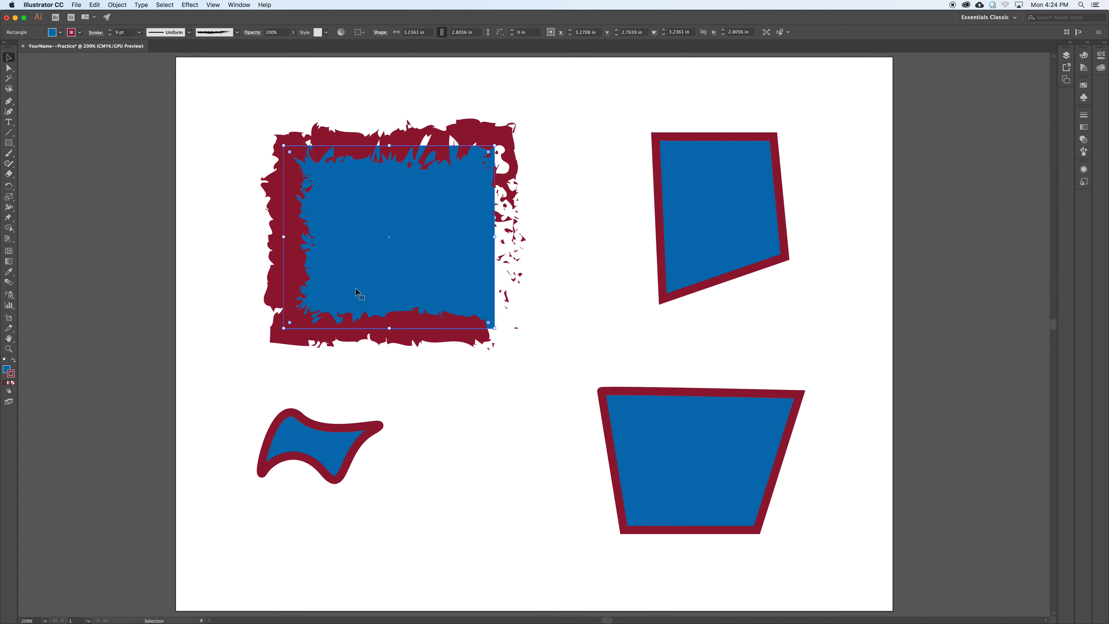
{"action": "left_click_drag", "start_coordinate": [361, 254], "coordinate": [303, 194]}
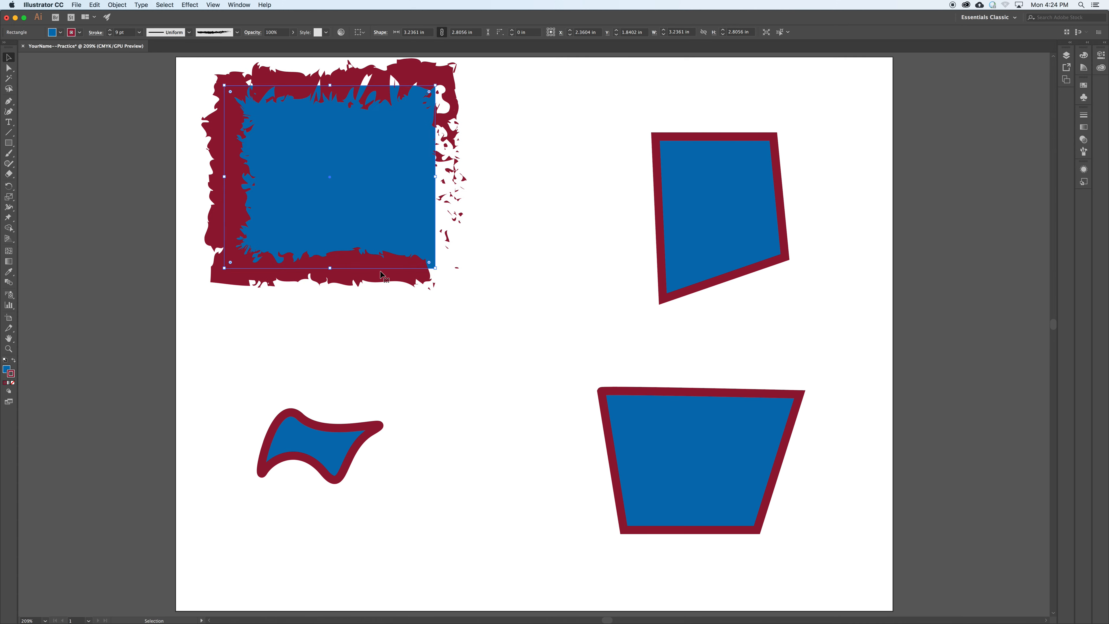
{"action": "left_click_drag", "start_coordinate": [378, 238], "coordinate": [575, 235]}
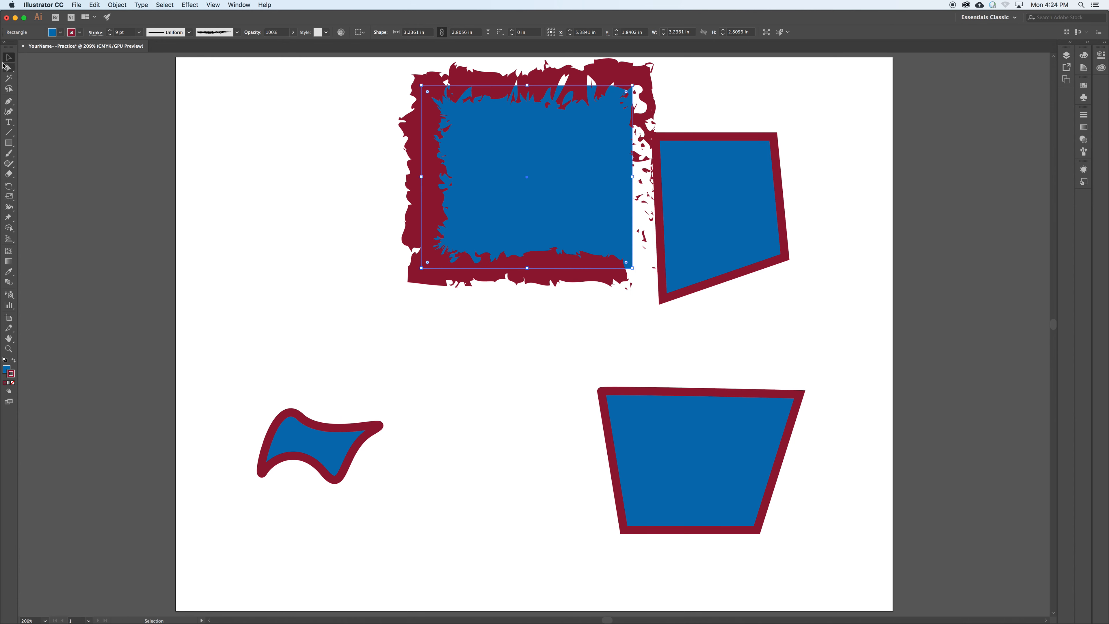
- Move the curved shape up beside the brush-stroked rectangle and enlarge it to about 5.87 in wide by 3.64 in tall
{"action": "mouse_move", "coordinate": [241, 391]}
{"action": "left_mouse_down"}
{"action": "mouse_move", "coordinate": [296, 408]}
{"action": "mouse_move", "coordinate": [404, 507]}
{"action": "left_mouse_up"}
{"action": "left_click_drag", "start_coordinate": [319, 439], "coordinate": [263, 231]}
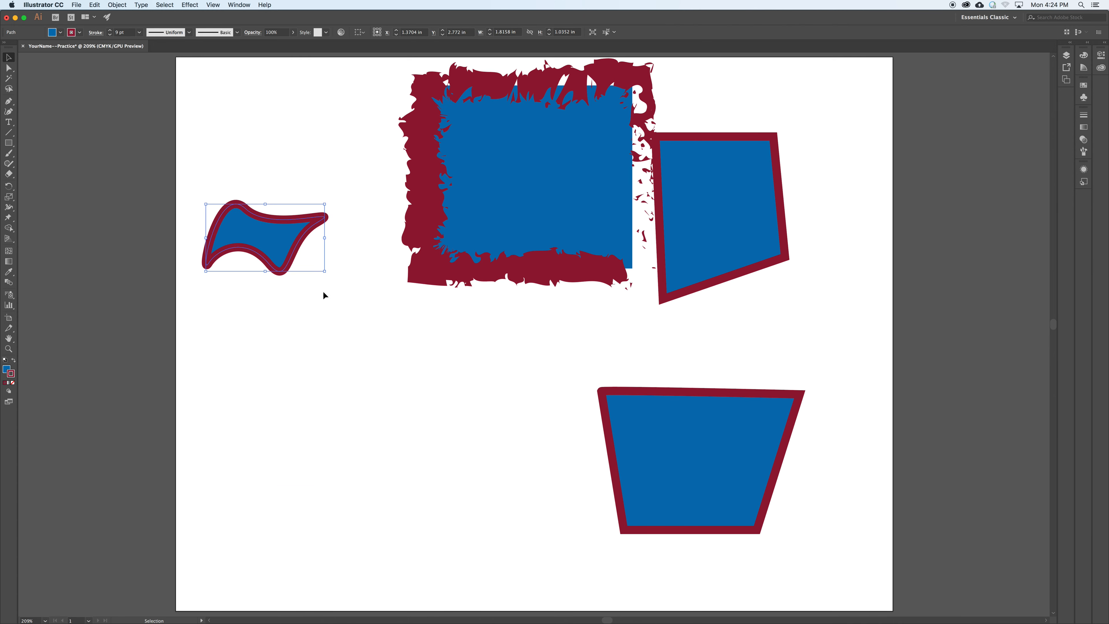
{"action": "left_click_drag", "start_coordinate": [325, 271], "coordinate": [428, 441]}
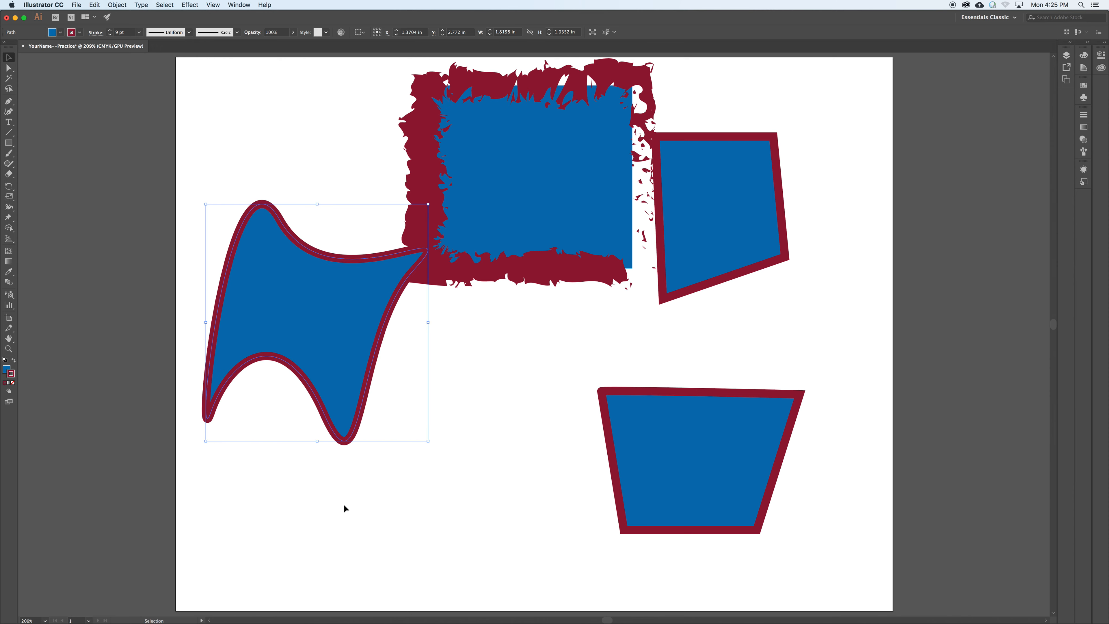
{"action": "left_click_drag", "start_coordinate": [428, 321], "coordinate": [587, 322]}
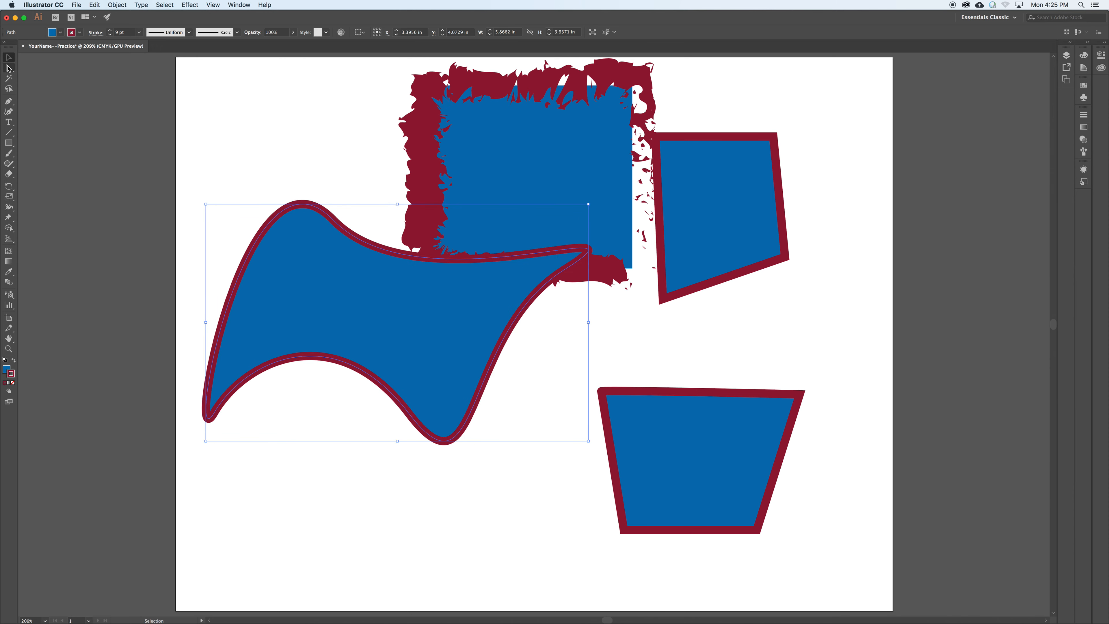
- Move the whole curved shape down below the brush-stroked rectangle with the Direct Selection tool, to about X 3.44 in, Y 5.74 in
{"action": "left_click", "coordinate": [9, 67]}
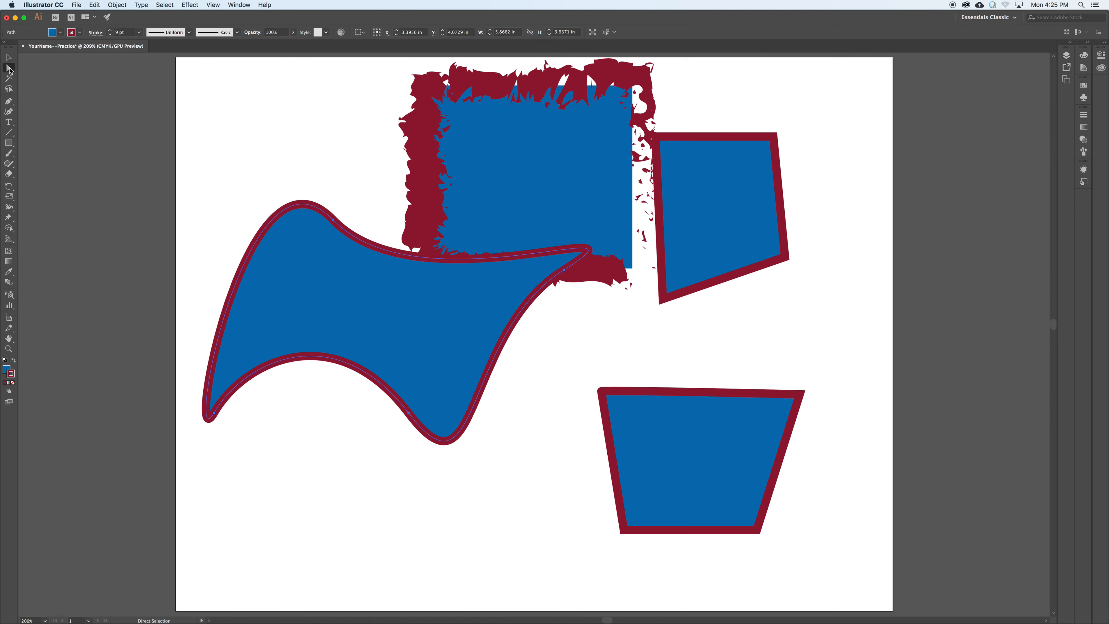
{"action": "left_click_drag", "start_coordinate": [337, 222], "coordinate": [337, 341]}
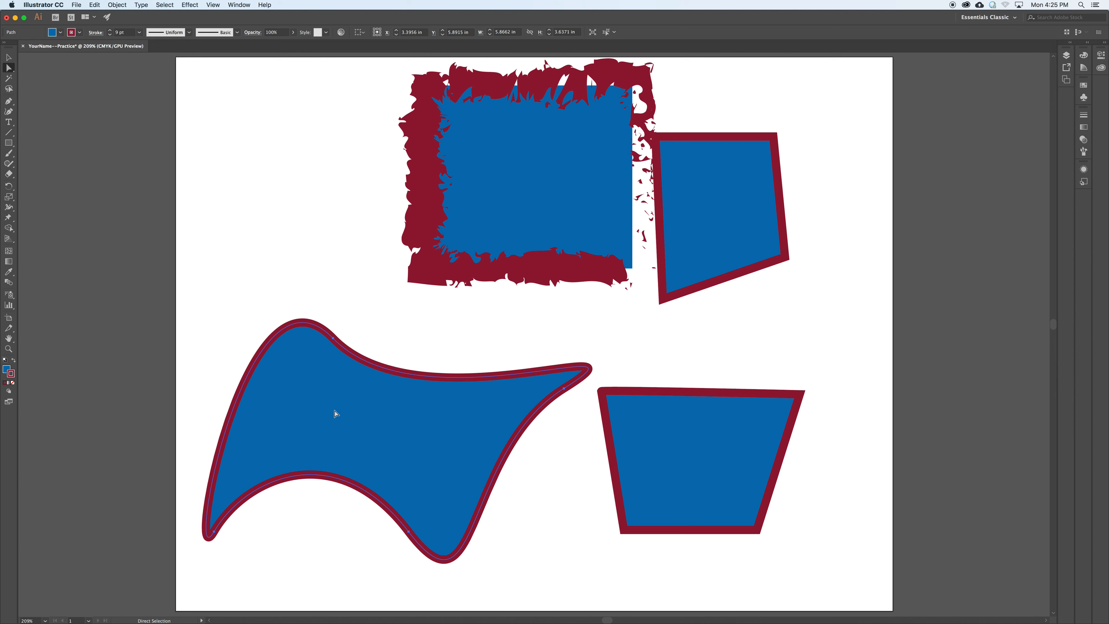
{"action": "left_click_drag", "start_coordinate": [365, 362], "coordinate": [367, 353]}
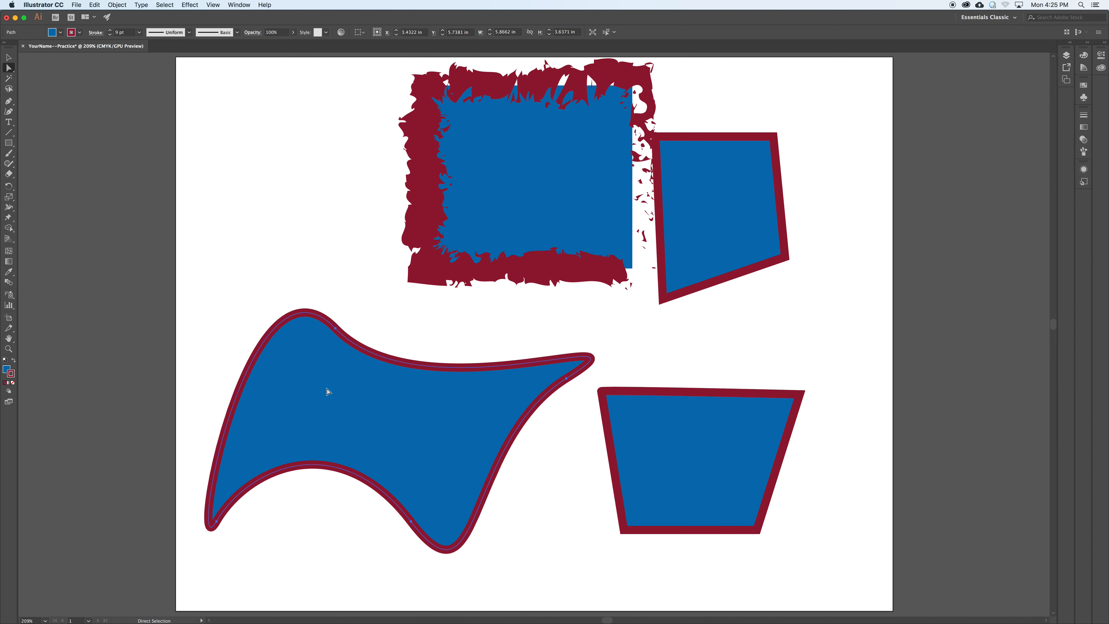
- Set the curved shape's stroke weight to 18 pt
{"action": "left_click", "coordinate": [218, 522]}
{"action": "left_click", "coordinate": [140, 33]}
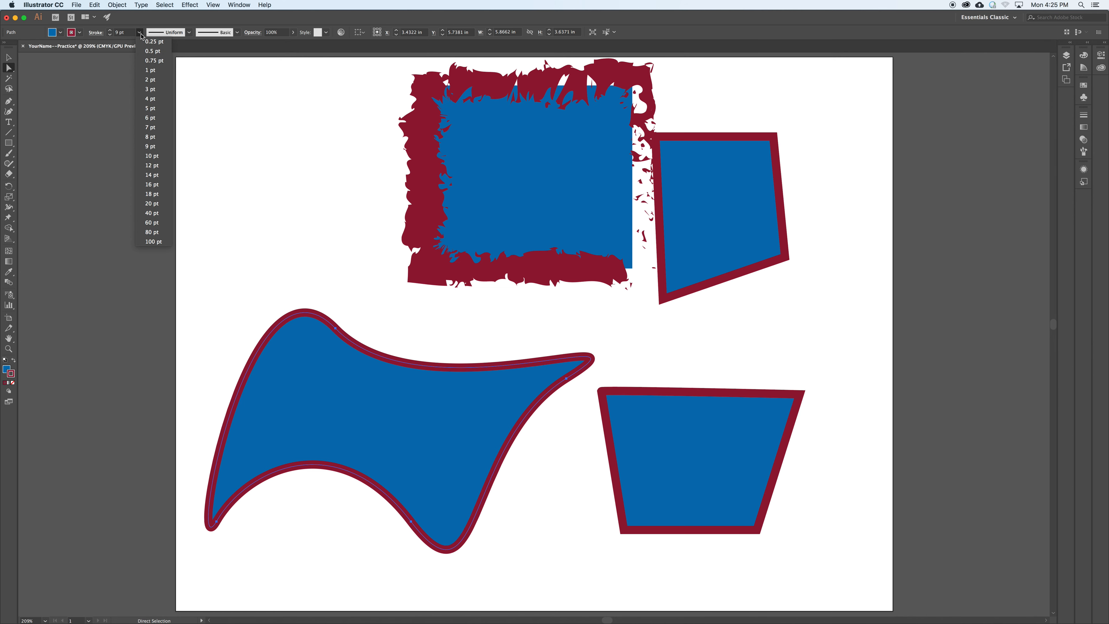
{"action": "left_click", "coordinate": [159, 195]}
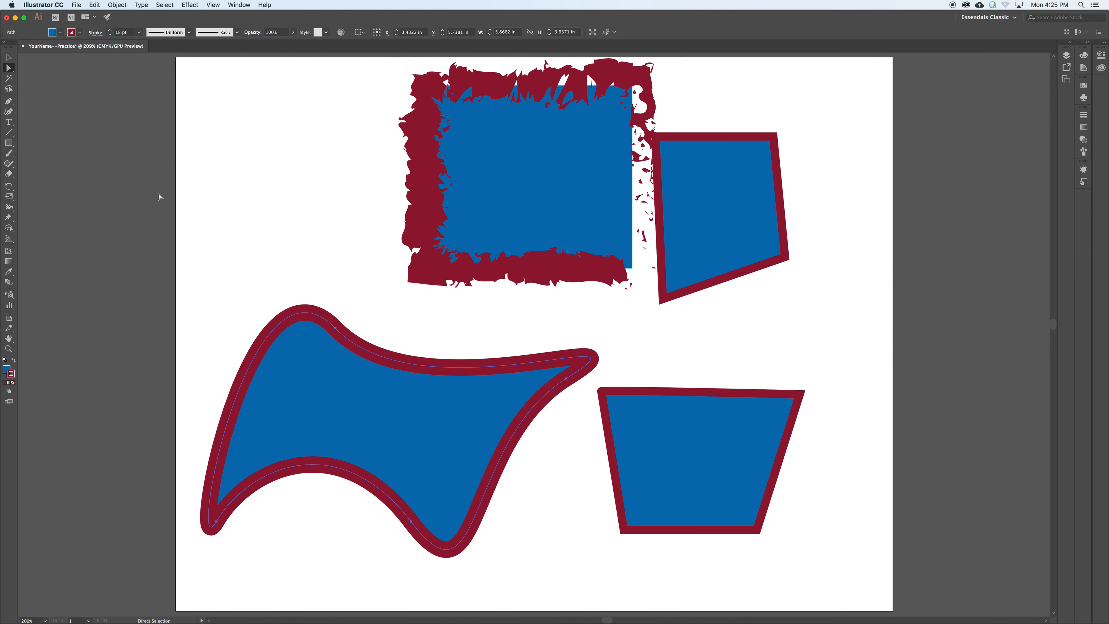
- Recolour the curved shape's stroke teal and give it the variable width profile with two bulges
{"action": "left_click", "coordinate": [79, 32]}
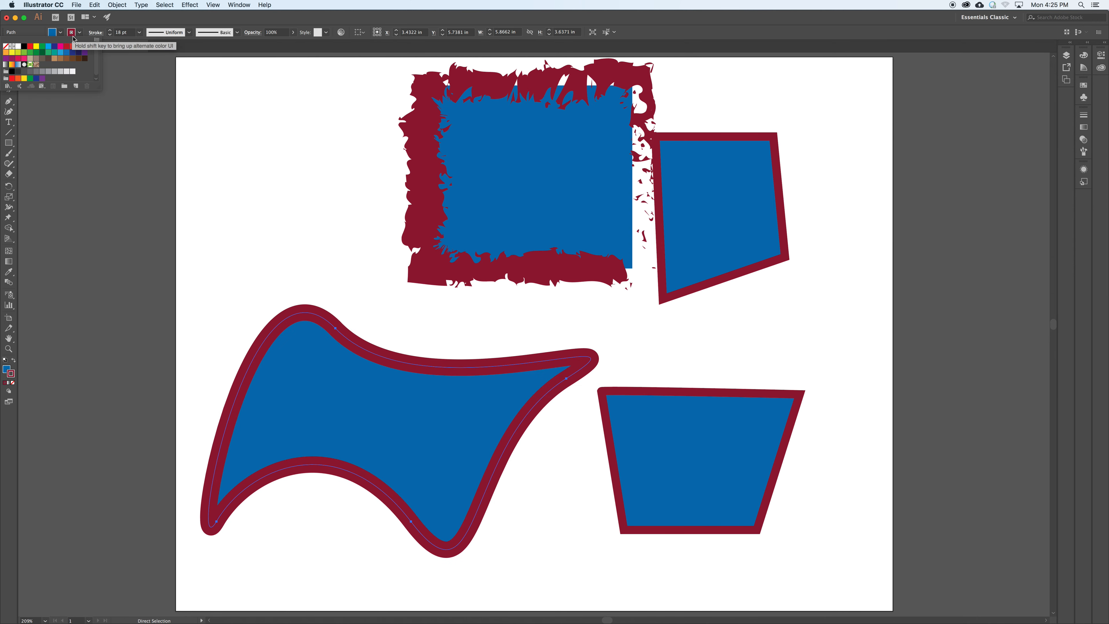
{"action": "left_click", "coordinate": [54, 52]}
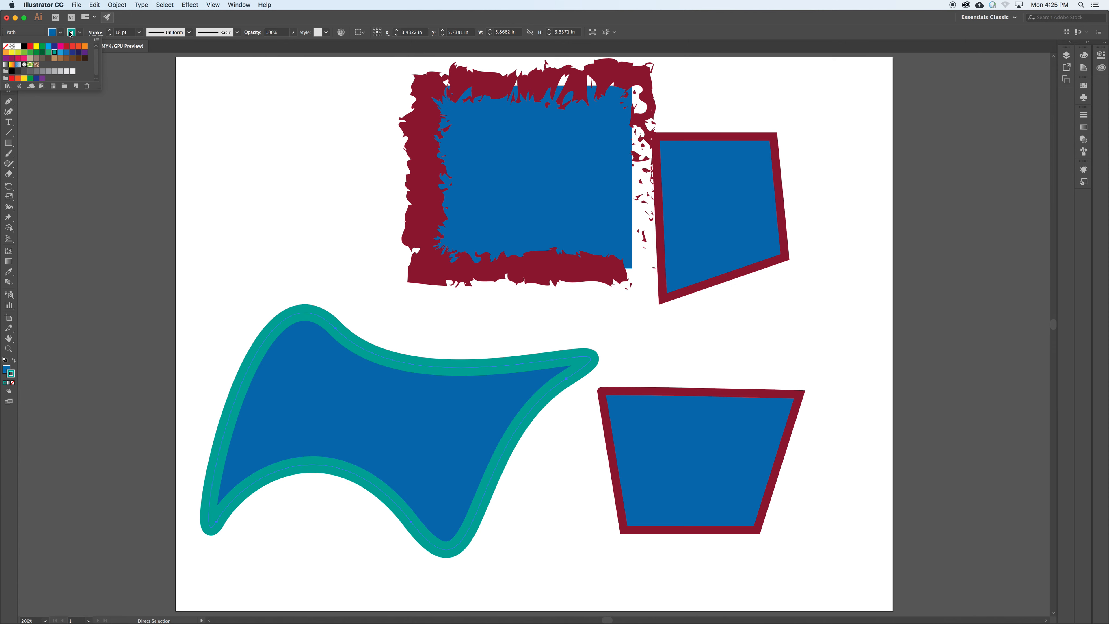
{"action": "left_click", "coordinate": [126, 274]}
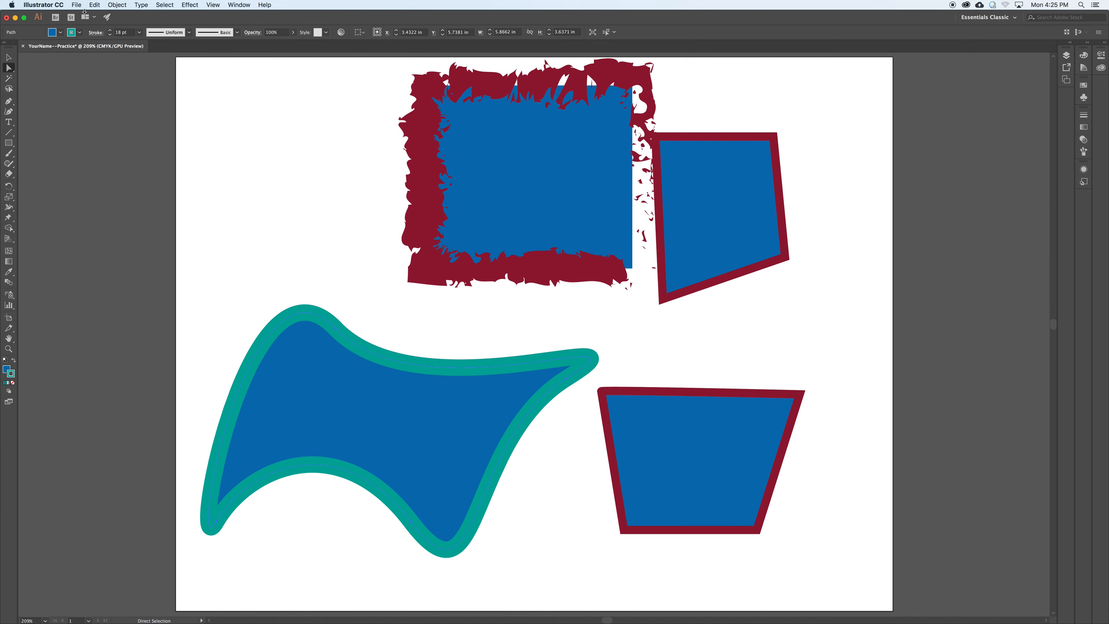
{"action": "left_click", "coordinate": [186, 35]}
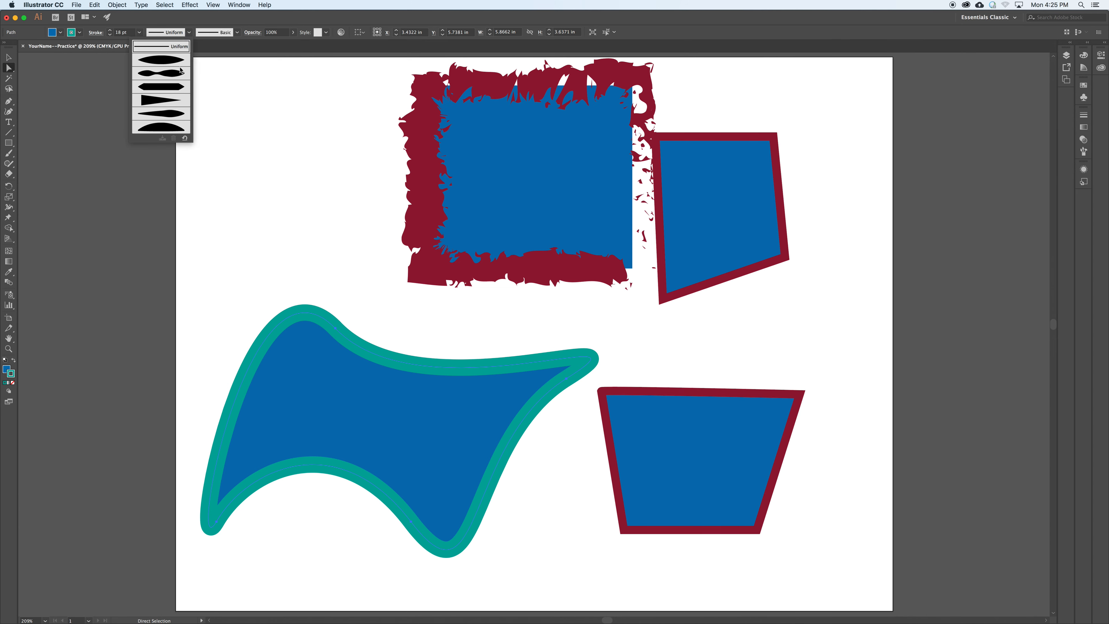
{"action": "left_click", "coordinate": [175, 76]}
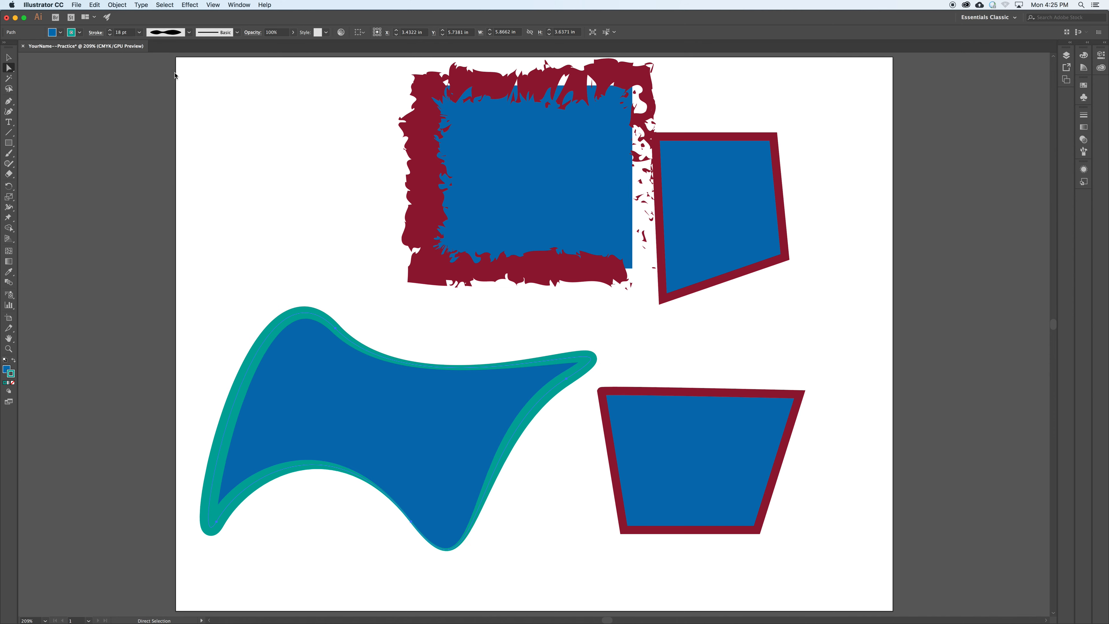
- Try several spectrum colours on the curved shape's stroke, including purple, green, yellow and crimson, finishing with a pale yellow-orange
{"action": "left_click", "coordinate": [1083, 57]}
{"action": "left_click_drag", "start_coordinate": [1023, 88], "coordinate": [1024, 146]}
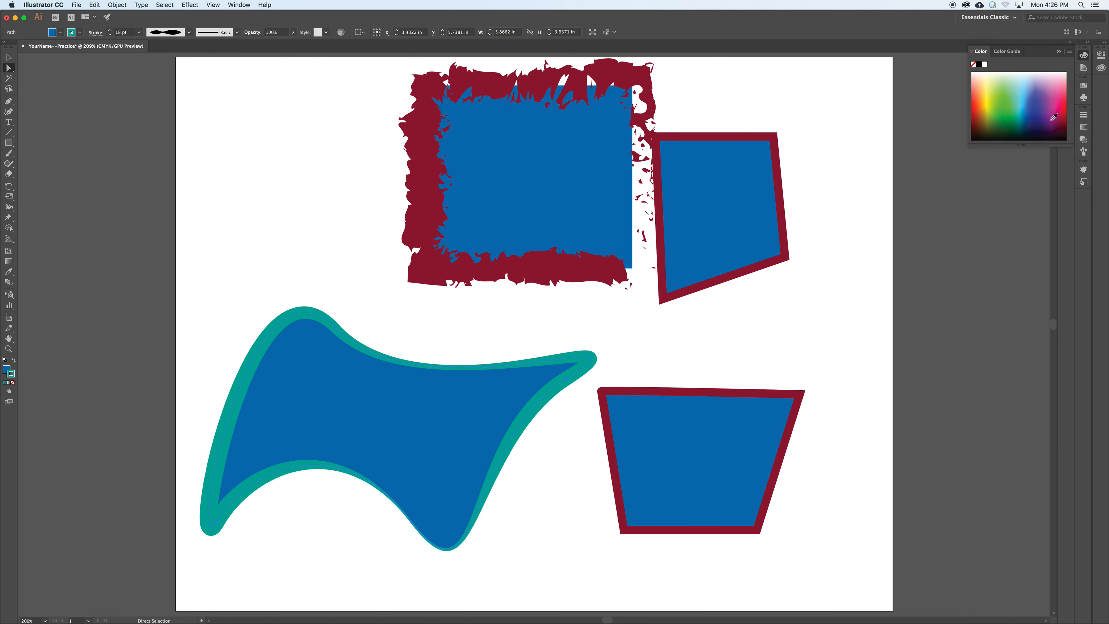
{"action": "left_click", "coordinate": [1054, 117]}
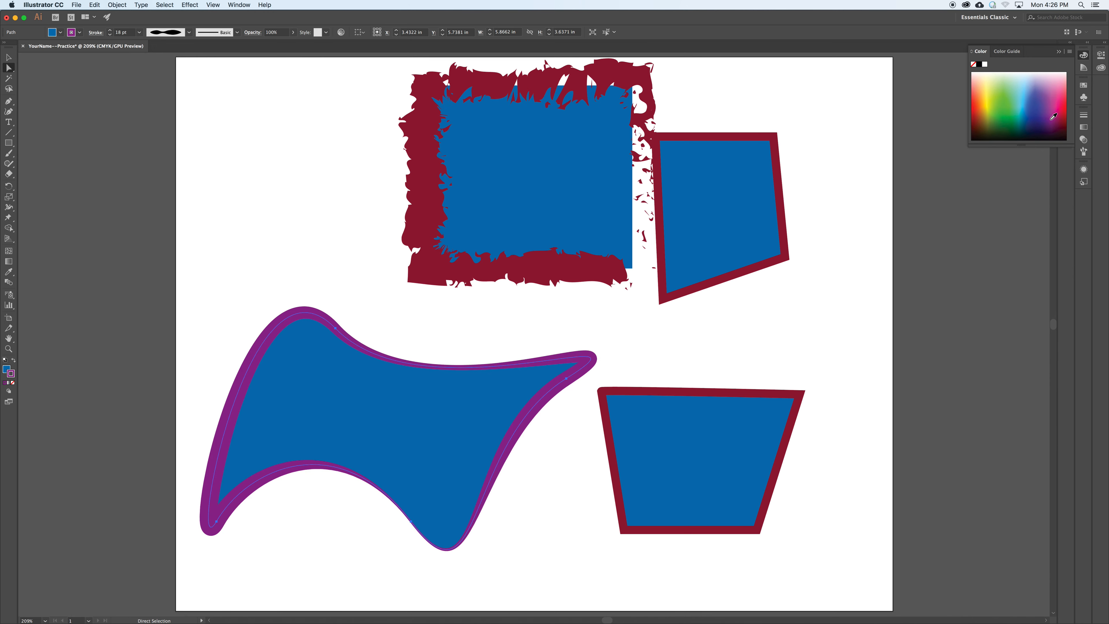
{"action": "left_click", "coordinate": [1047, 93]}
{"action": "left_click", "coordinate": [980, 102]}
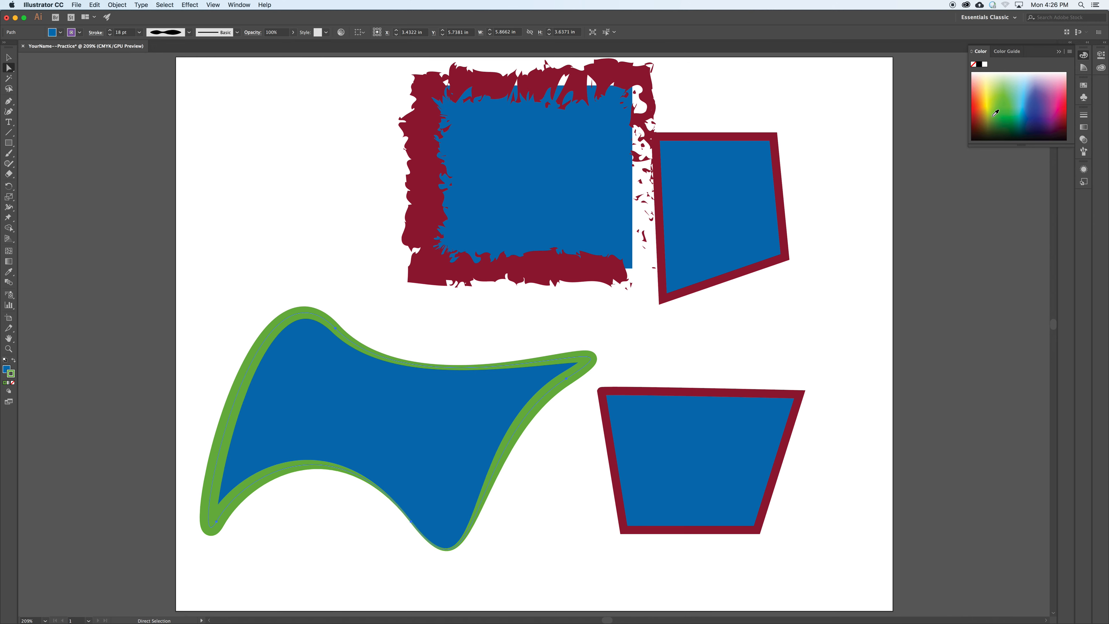
{"action": "left_click", "coordinate": [992, 86]}
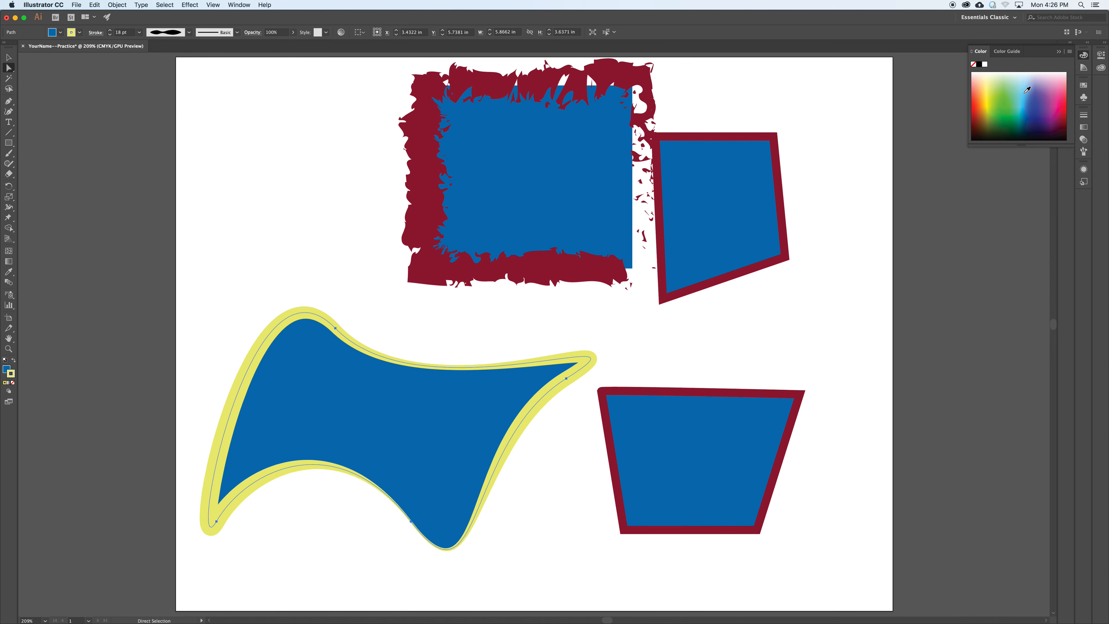
{"action": "left_click", "coordinate": [1011, 89]}
{"action": "left_click", "coordinate": [1059, 111]}
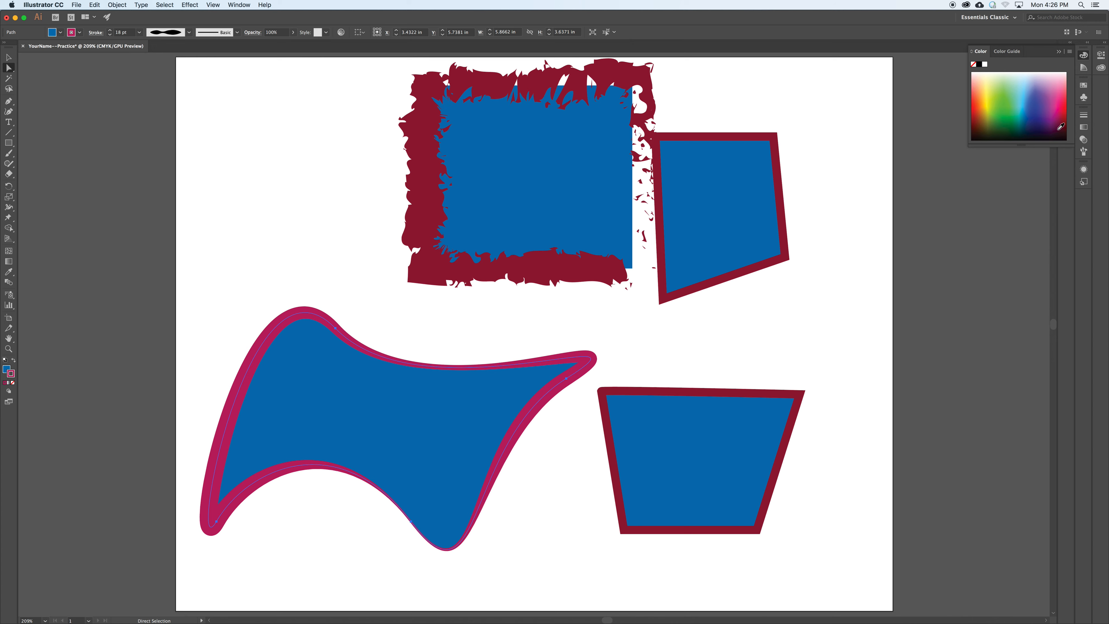
{"action": "left_click", "coordinate": [1057, 125]}
{"action": "left_click", "coordinate": [991, 81]}
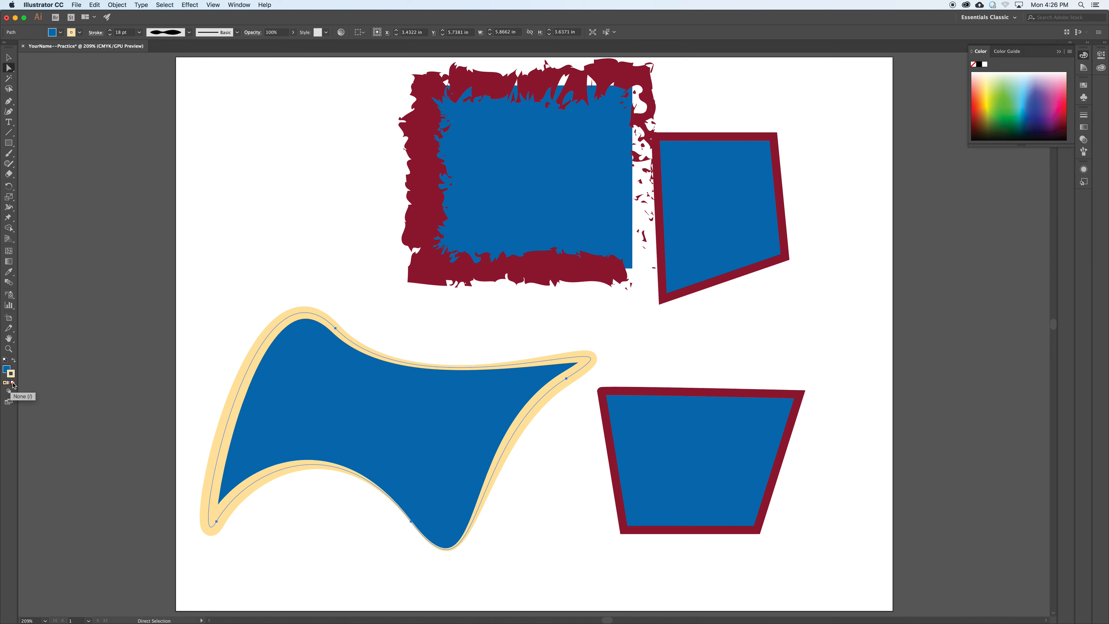
- Clear the curved shape's stroke and apply a linear gradient to it instead
{"action": "left_click", "coordinate": [14, 384]}
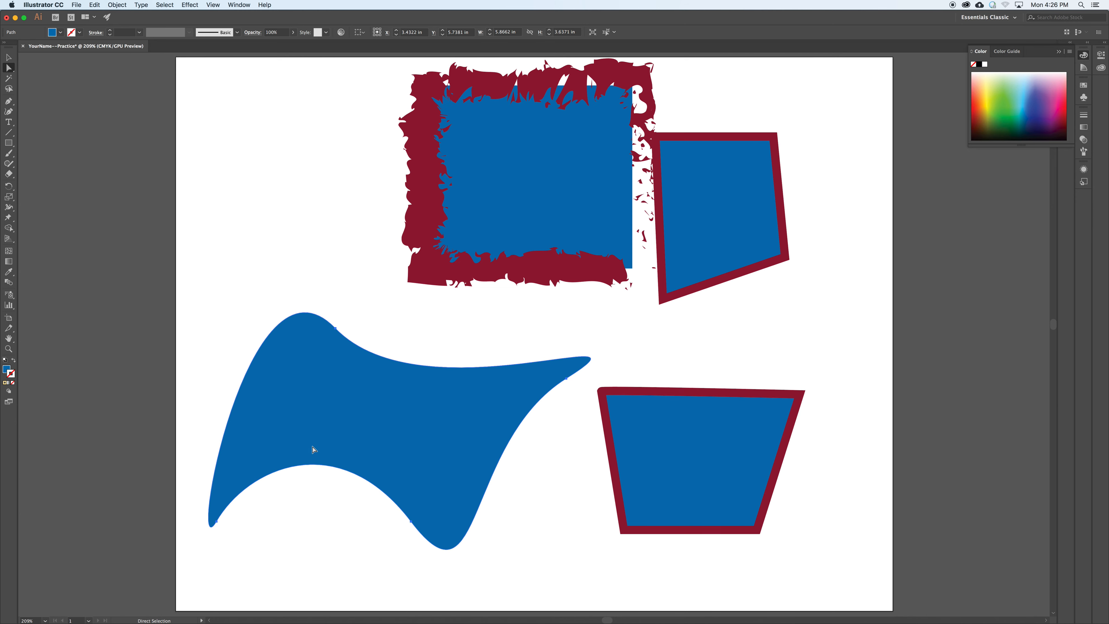
{"action": "left_click", "coordinate": [9, 384]}
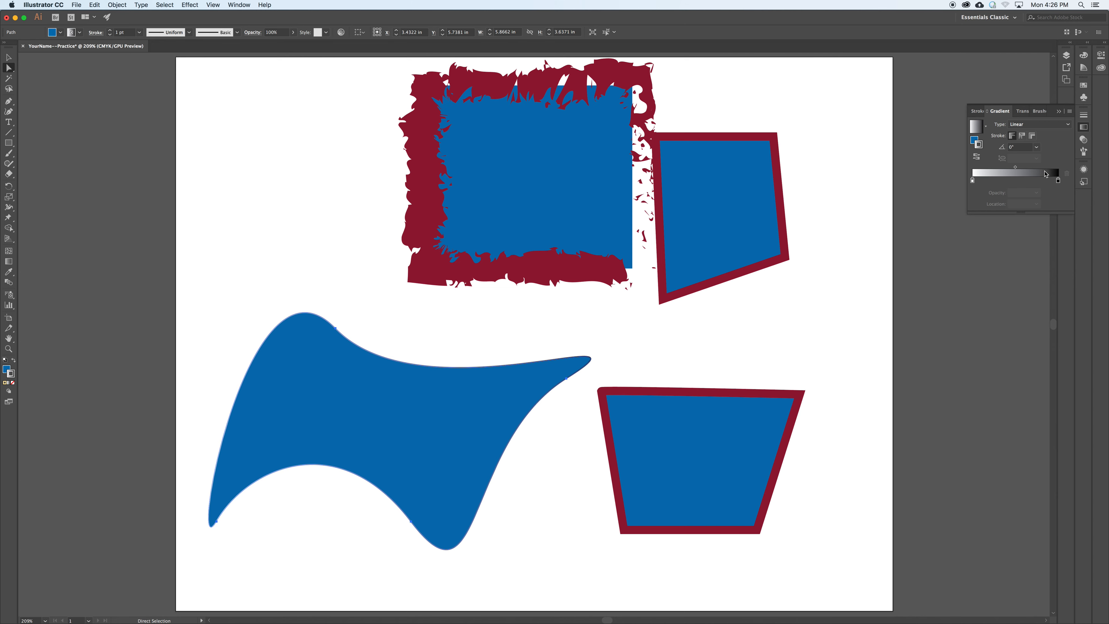
- Lighten the black end stop of the stroke gradient to 63.53% grey and collapse the gradient settings
{"action": "left_click", "coordinate": [1058, 181]}
{"action": "double_click", "coordinate": [1057, 179]}
{"action": "left_click_drag", "start_coordinate": [1033, 214], "coordinate": [1016, 213]}
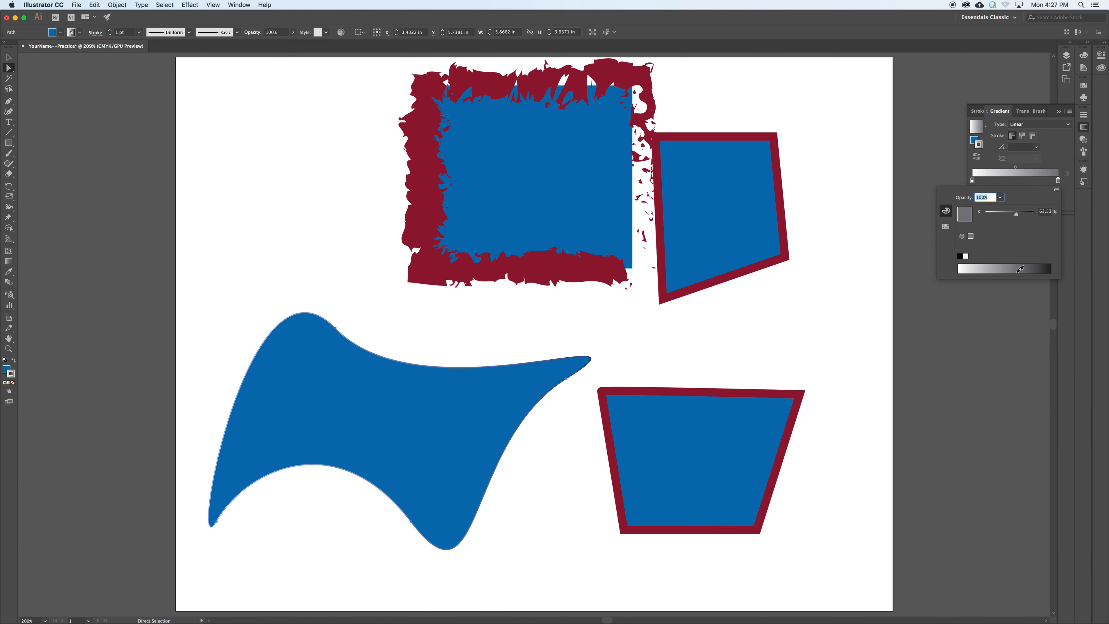
{"action": "left_click", "coordinate": [1014, 176]}
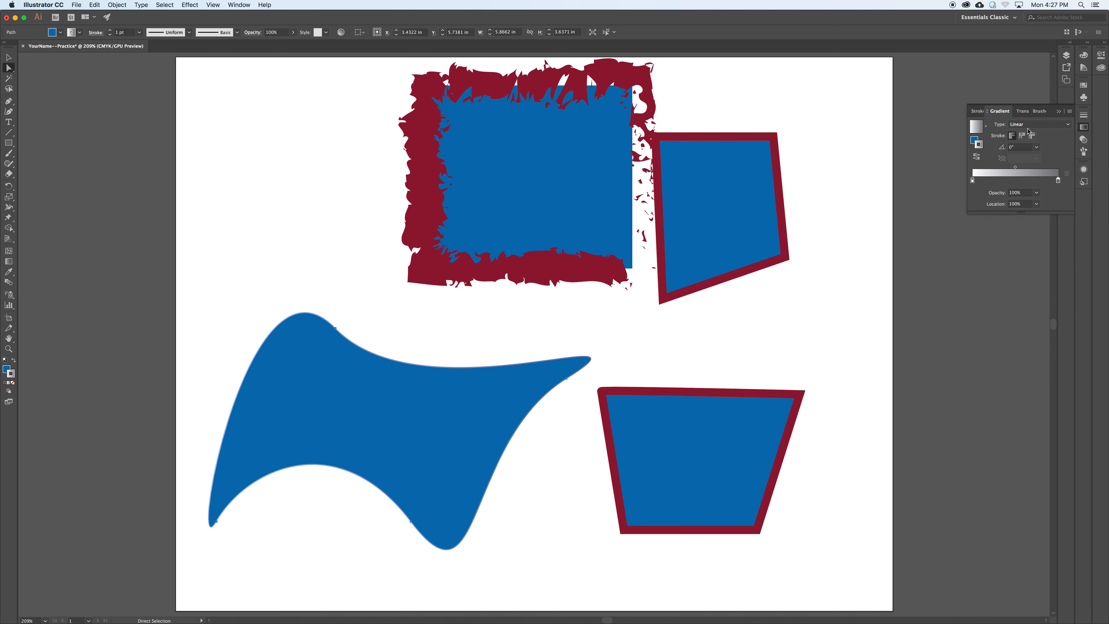
{"action": "left_click", "coordinate": [978, 111]}
{"action": "left_click", "coordinate": [978, 112]}
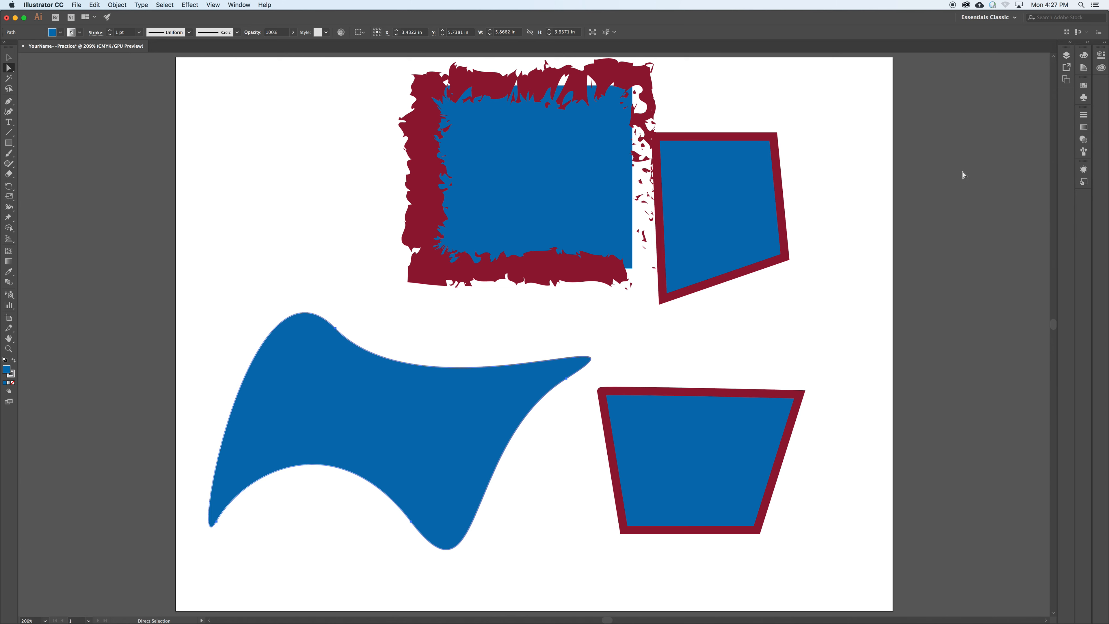
{"action": "left_click", "coordinate": [4, 385]}
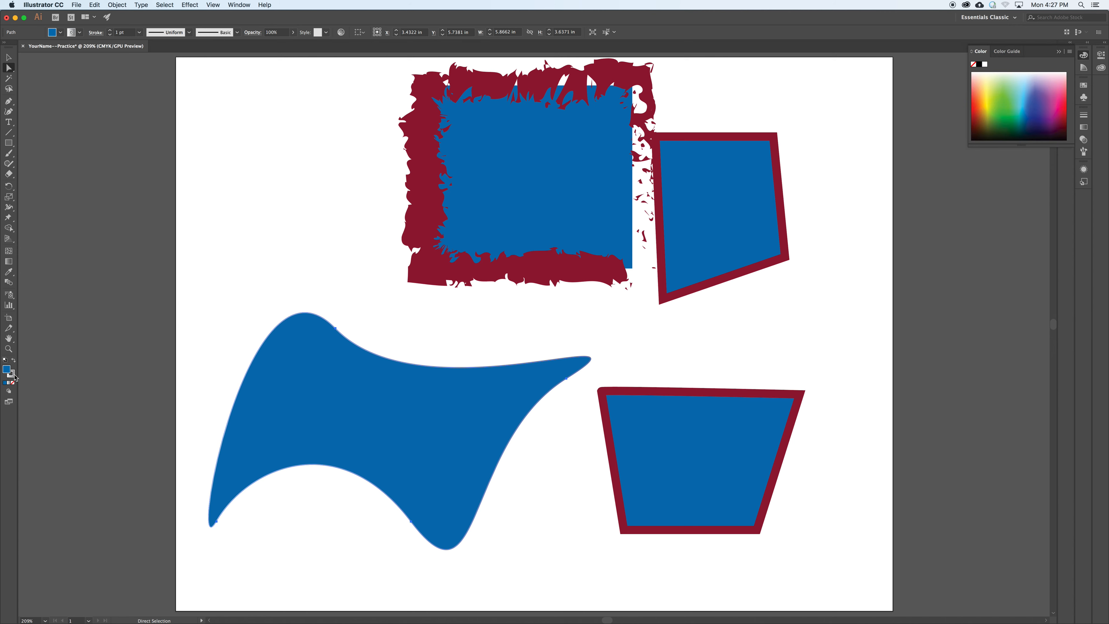
{"action": "left_click", "coordinate": [1057, 109]}
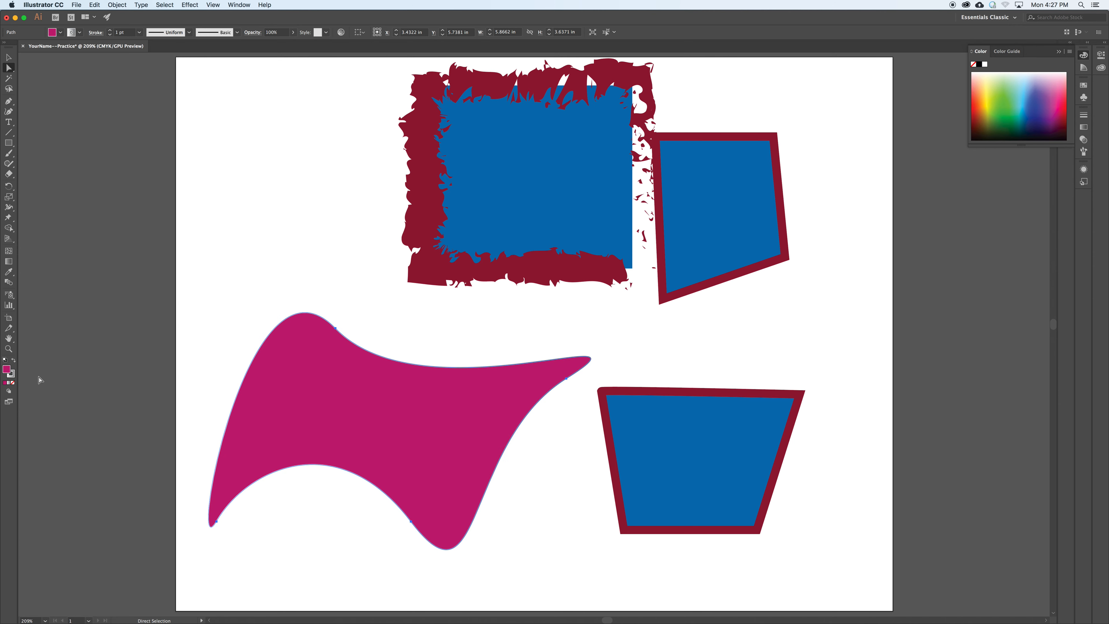
{"action": "key", "text": "super+z"}
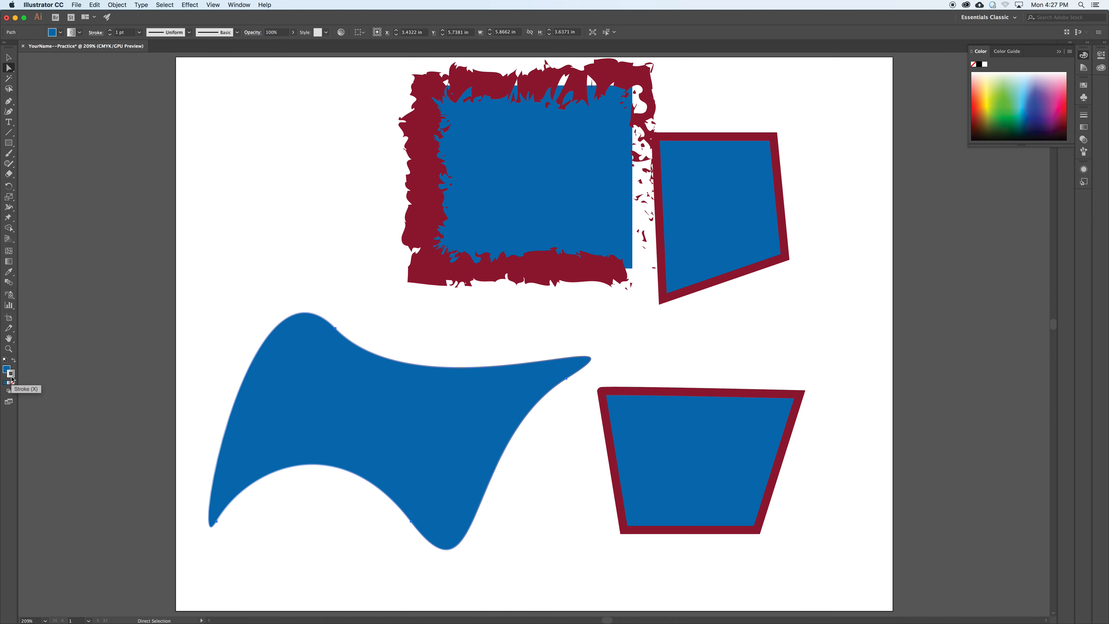
- Change the curved shape's gradient stroke to a solid pinkish red
{"action": "left_click", "coordinate": [6, 383]}
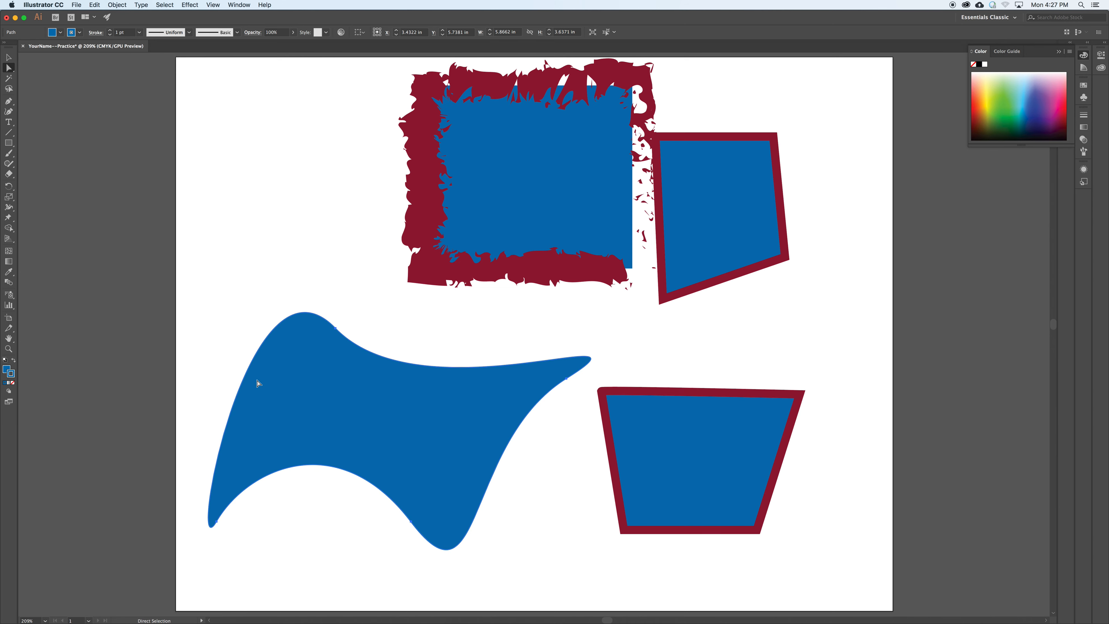
{"action": "left_click", "coordinate": [1063, 108]}
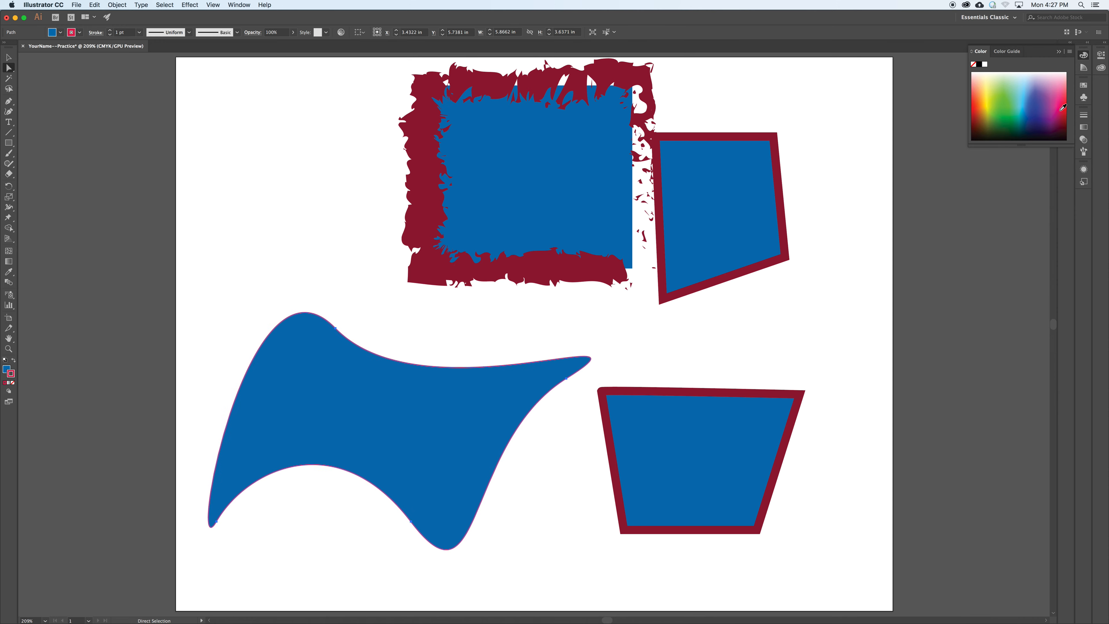
- Set the curved shape's stroke weight to 14 pt
{"action": "left_click", "coordinate": [138, 32]}
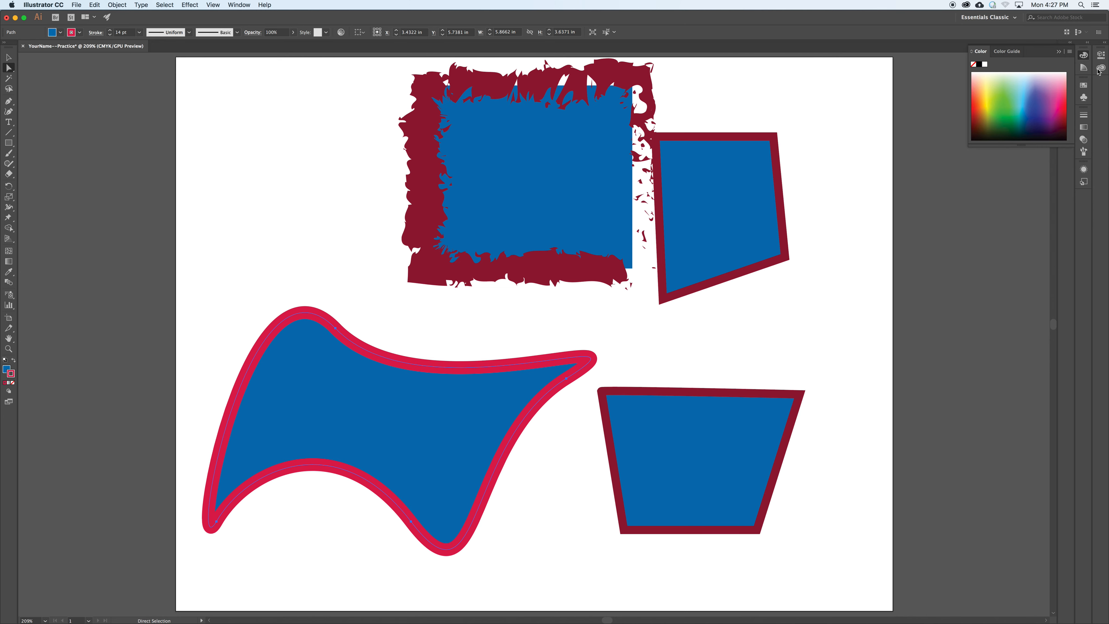
- Reset the Essentials Classic workspace to its default panel arrangement
{"action": "left_click", "coordinate": [1016, 18]}
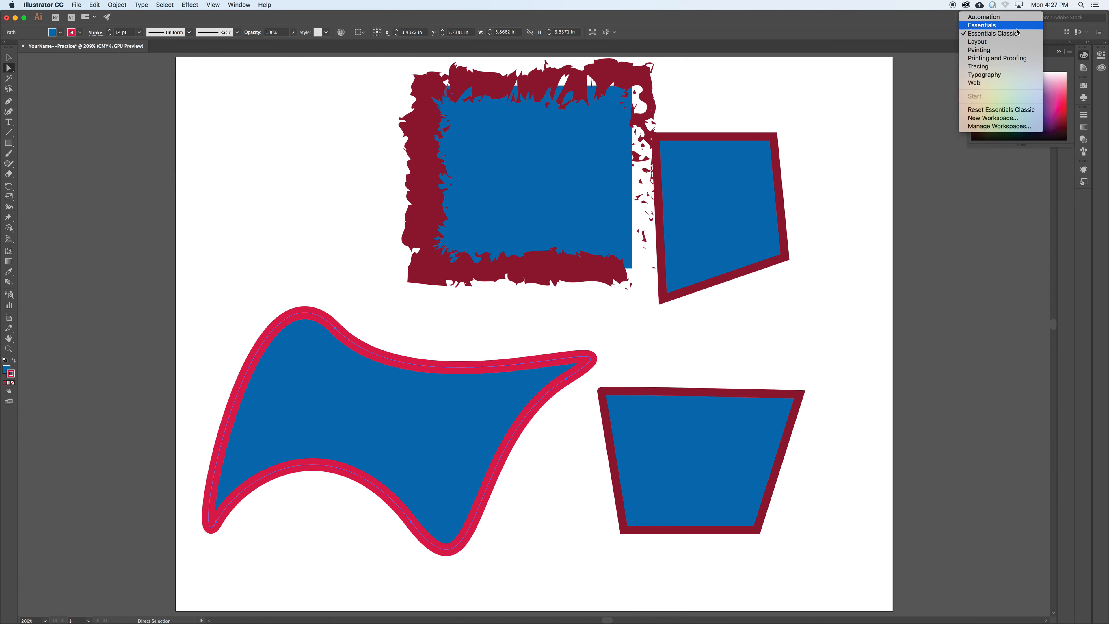
{"action": "left_click", "coordinate": [1031, 112]}
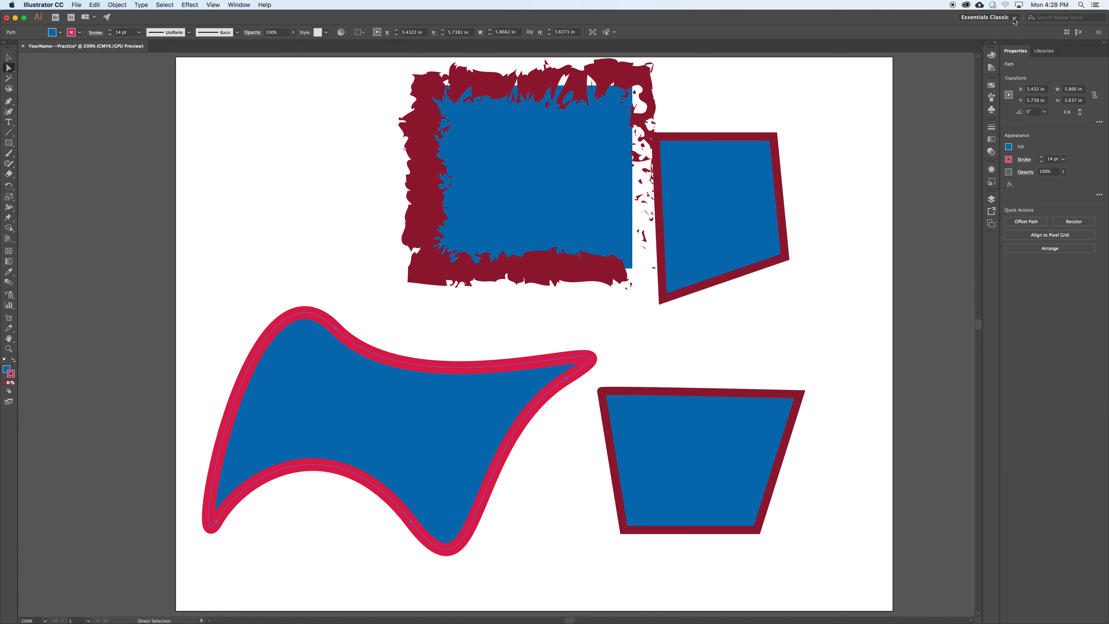
- Turn on the perspective grid with the Perspective Grid tool and stretch the grid's vertical extent upward
{"action": "left_click", "coordinate": [8, 240]}
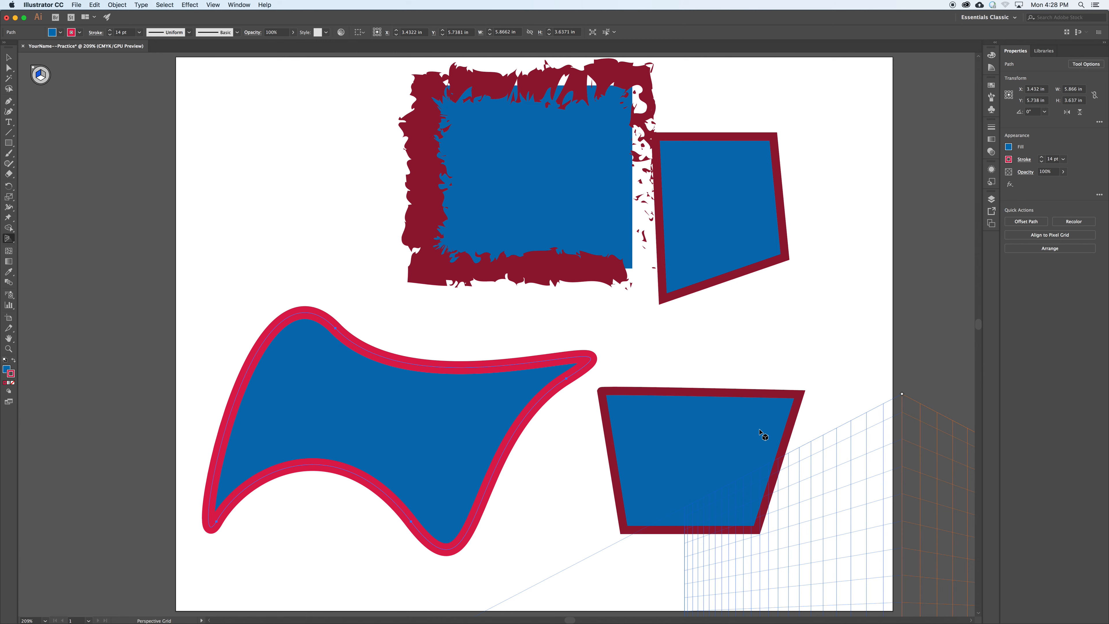
{"action": "left_click_drag", "start_coordinate": [899, 395], "coordinate": [873, 424]}
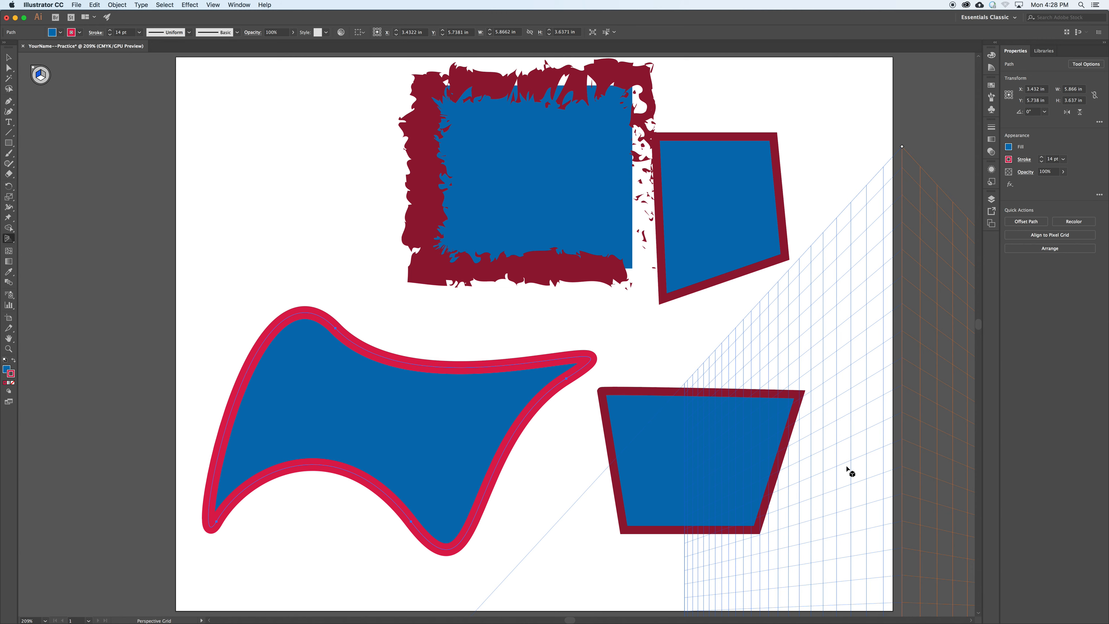
- Hide the perspective grid from the artboard
{"action": "key", "text": "shift+v"}
{"action": "key", "text": "super+shift+i"}
{"action": "key", "text": "shift+p"}
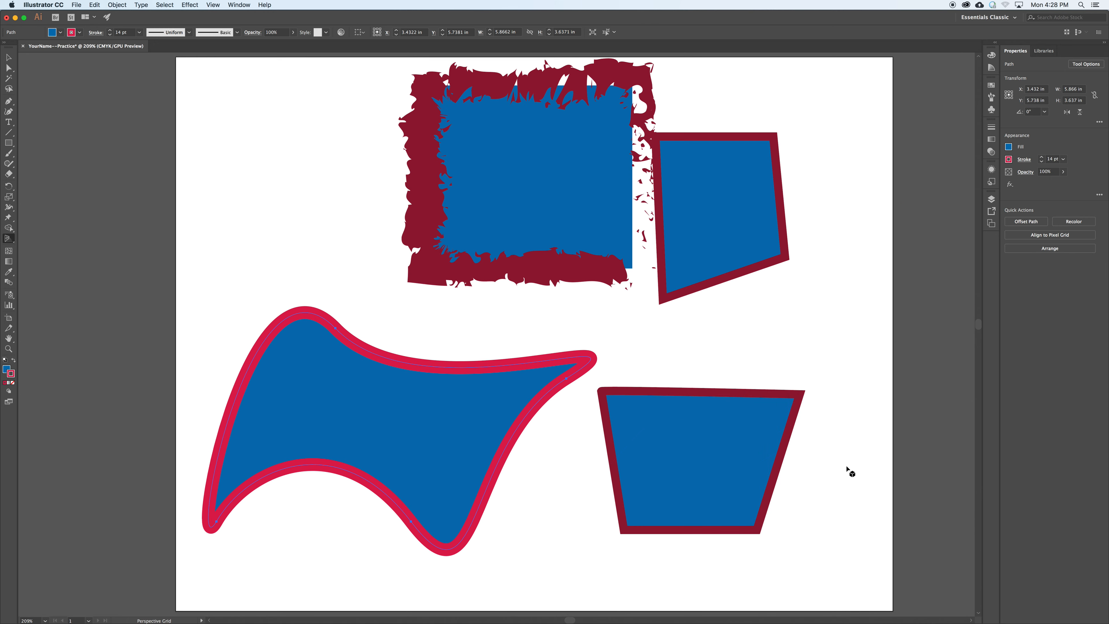